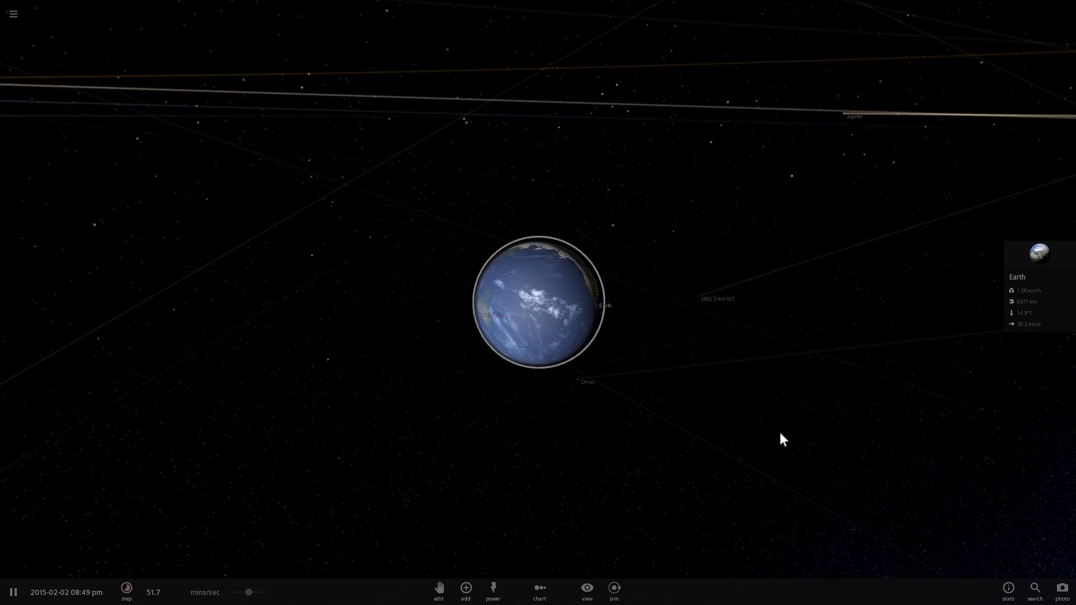
Step: Search the simulation library and open a simulation centred on Earth in place of the current Solar System one
{"action": "right_click_drag", "start_coordinate": [781, 433], "coordinate": [833, 433]}
{"action": "scroll", "coordinate": [833, 433], "scroll_direction": "up", "scroll_amount": 3}
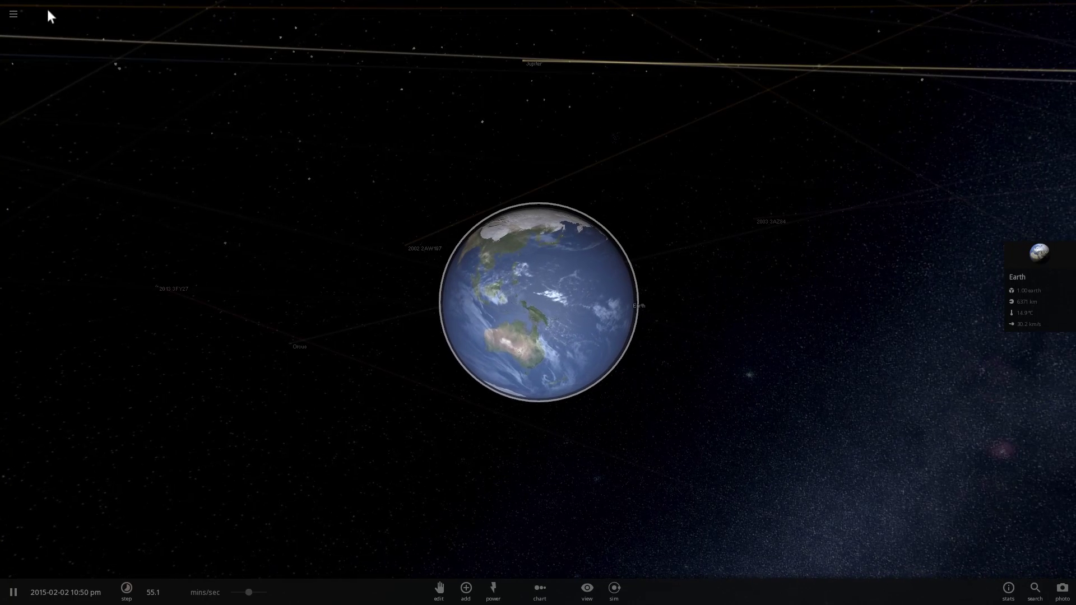
{"action": "left_click", "coordinate": [13, 15]}
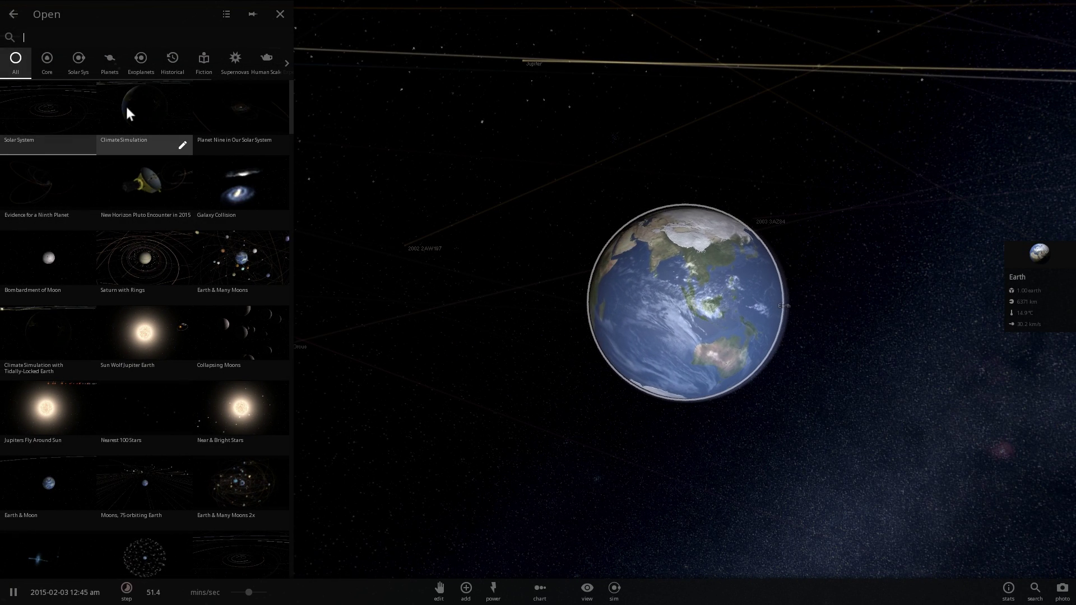
{"action": "type", "text": "rsty"}
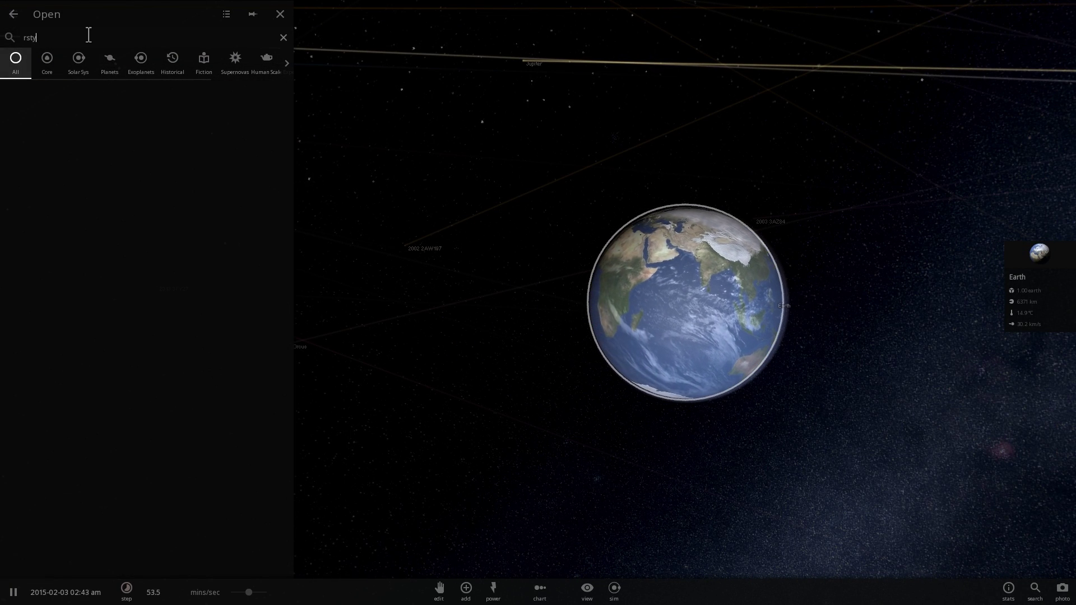
{"action": "type", "text": "j"}
{"action": "left_click", "coordinate": [62, 109]}
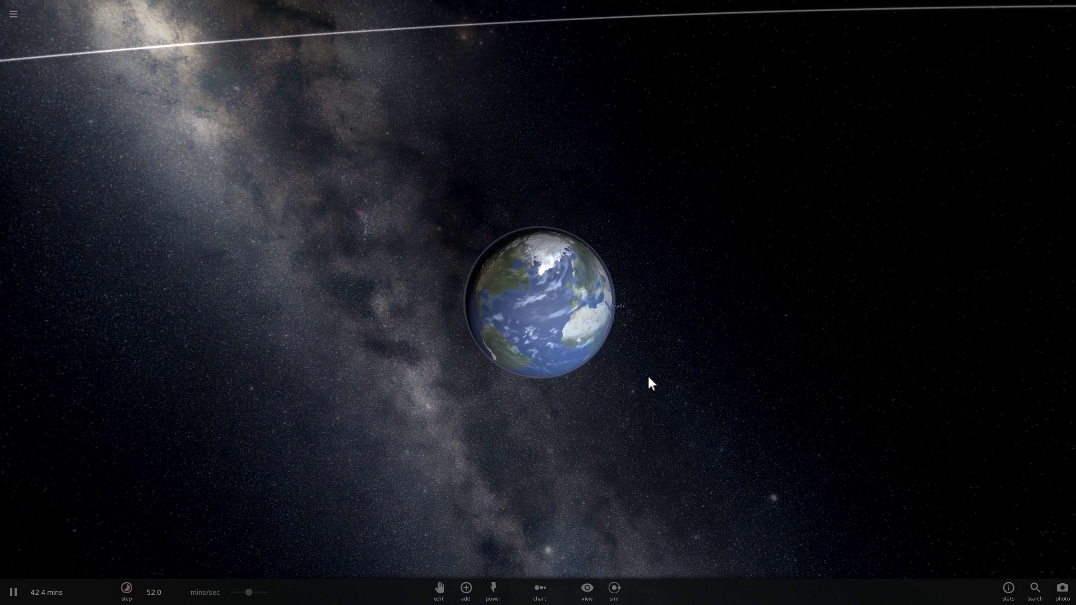
Step: Repeatedly reduce the water in Earth's material composition to drain its oceans
{"action": "scroll", "coordinate": [649, 377], "scroll_direction": "up", "scroll_amount": 4}
{"action": "right_click_drag", "start_coordinate": [649, 377], "coordinate": [641, 349]}
{"action": "left_click", "coordinate": [600, 318]}
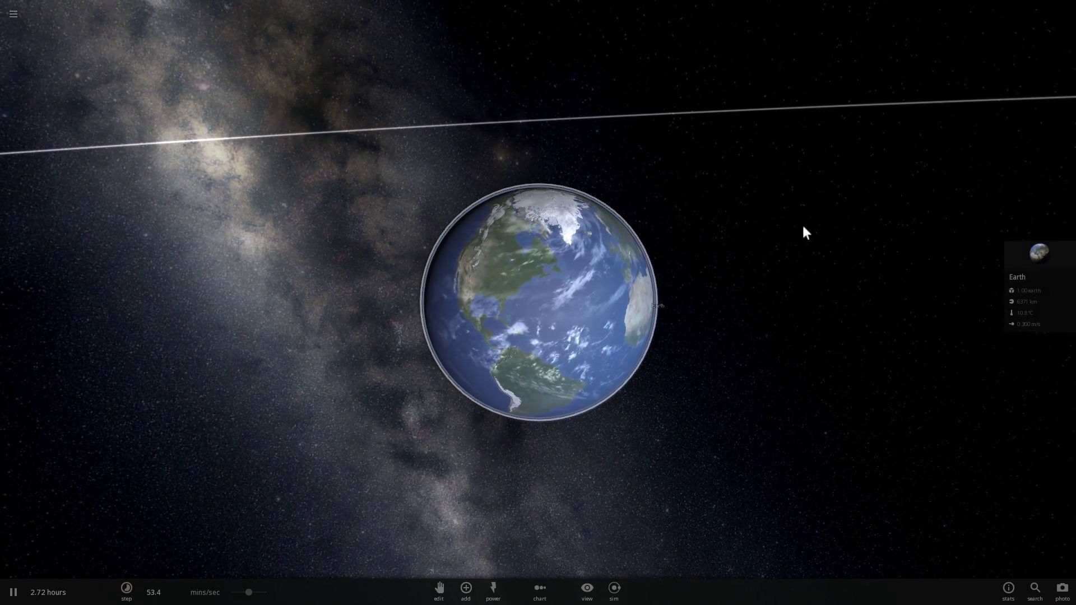
{"action": "left_click", "coordinate": [1057, 253]}
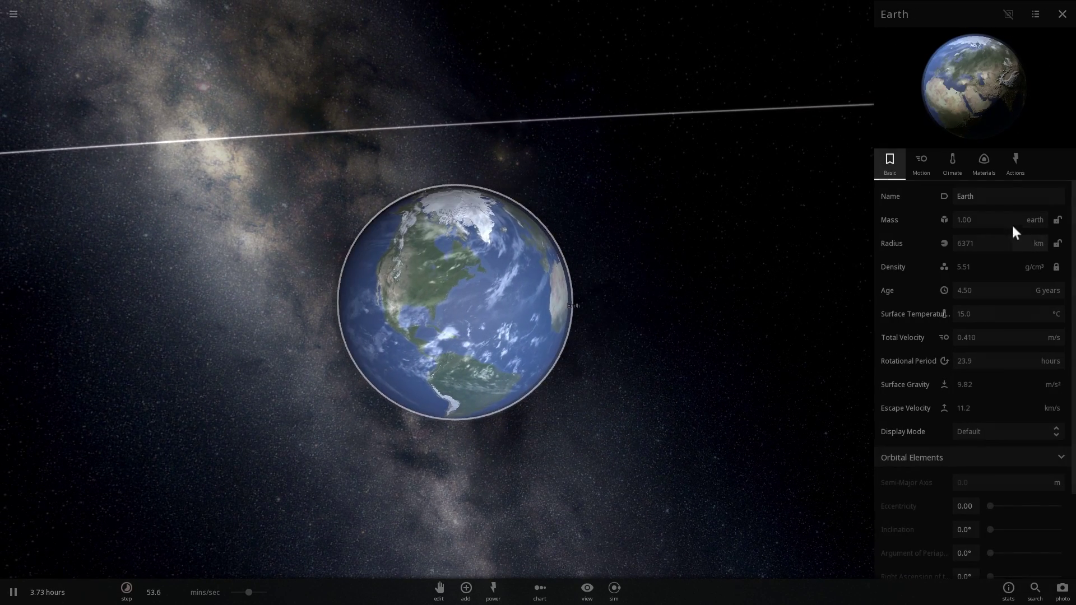
{"action": "left_click", "coordinate": [980, 162]}
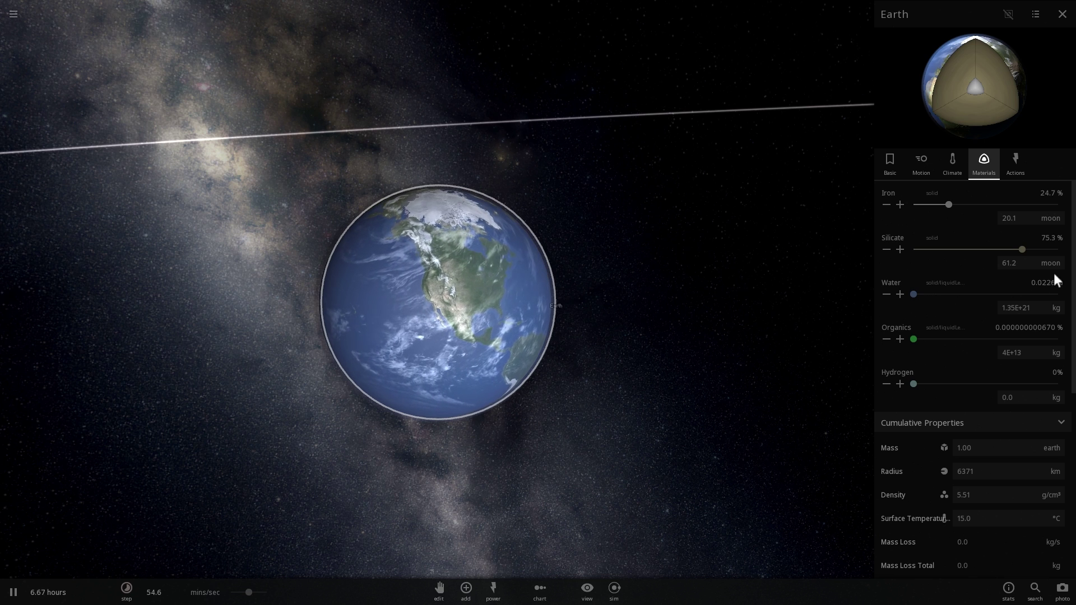
{"action": "left_click", "coordinate": [886, 295]}
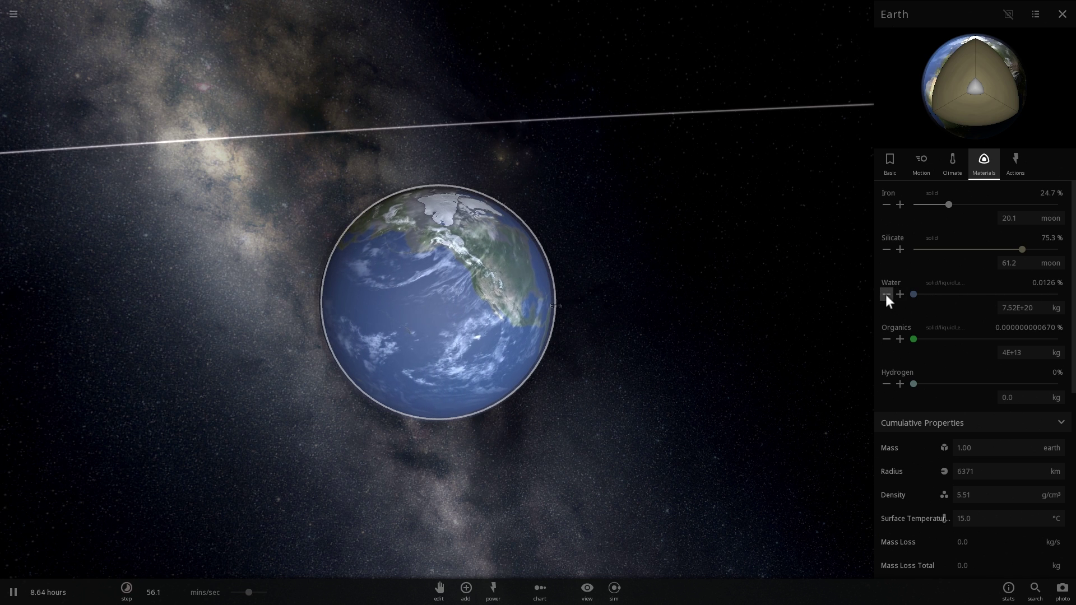
{"action": "left_click", "coordinate": [886, 294]}
{"action": "scroll", "coordinate": [591, 308], "scroll_direction": "up", "scroll_amount": 2}
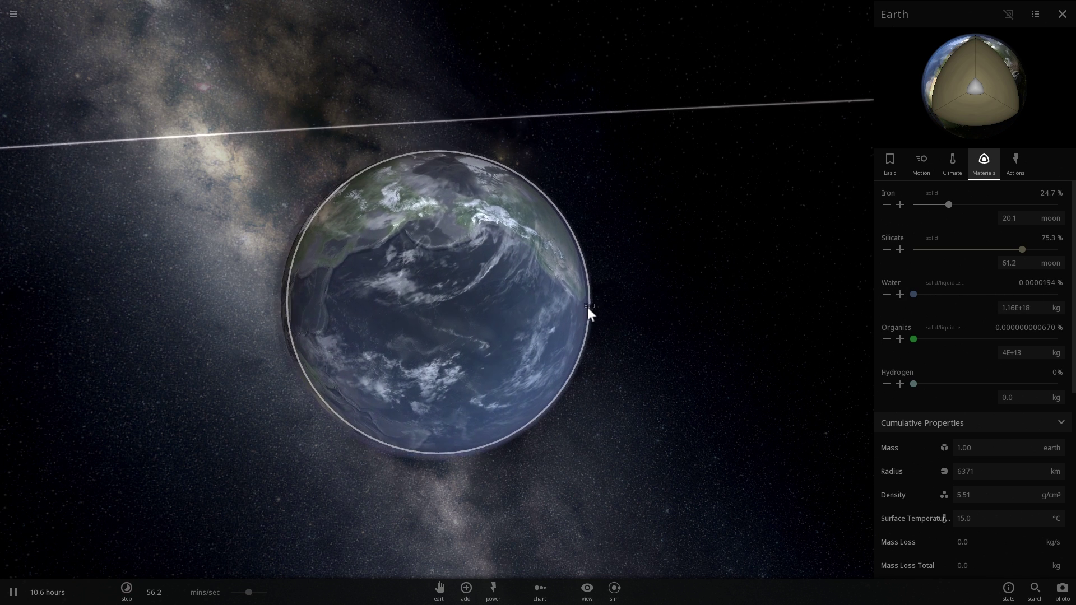
{"action": "left_click", "coordinate": [887, 295]}
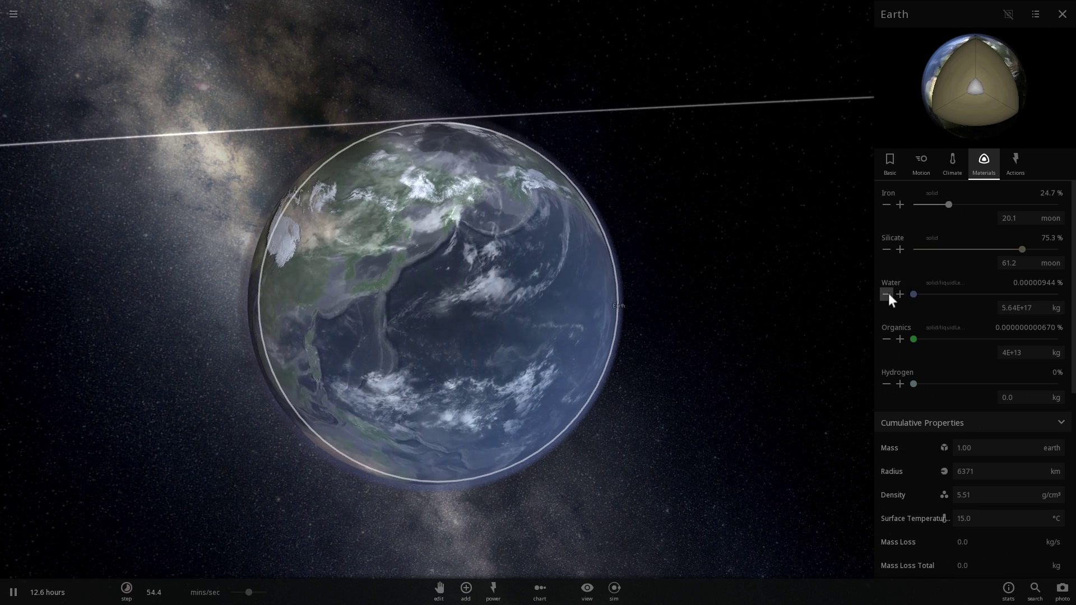
{"action": "left_click", "coordinate": [887, 294]}
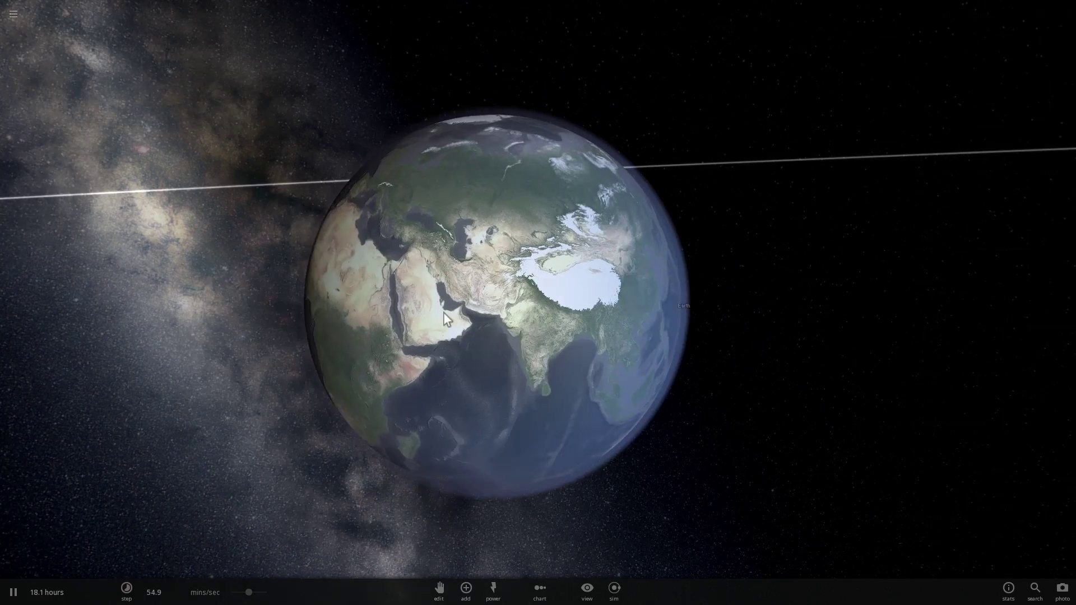
Step: Examine the drained Earth's continents and exposed ocean floors from several sides
{"action": "left_click", "coordinate": [483, 315]}
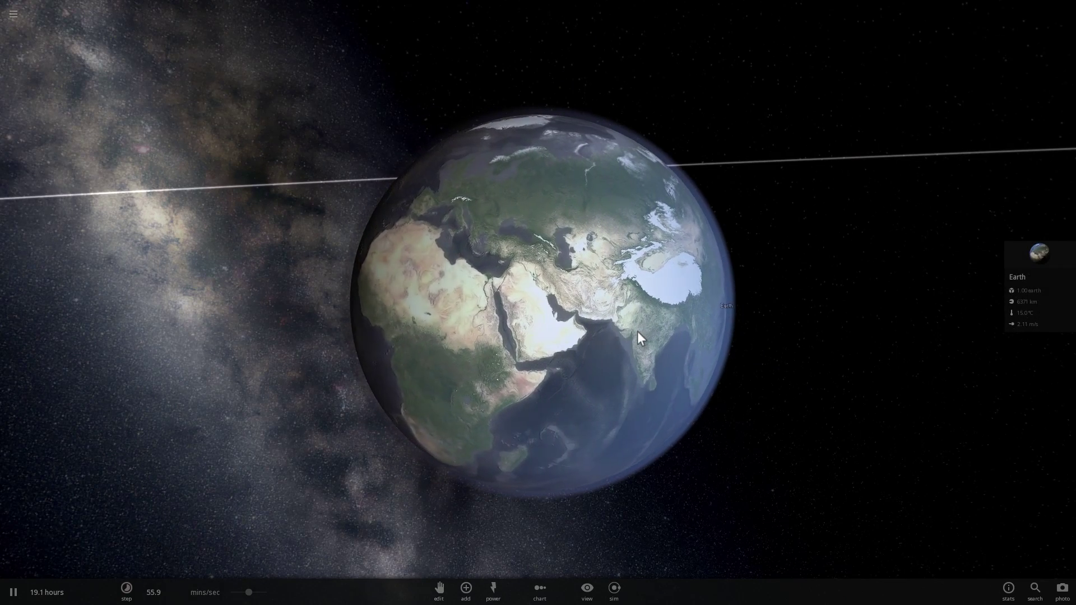
{"action": "left_click_drag", "start_coordinate": [637, 331], "coordinate": [519, 338]}
{"action": "scroll", "coordinate": [674, 306], "scroll_direction": "up", "scroll_amount": 3}
{"action": "left_click_drag", "start_coordinate": [675, 306], "coordinate": [682, 258]}
{"action": "scroll", "coordinate": [632, 277], "scroll_direction": "down", "scroll_amount": 3}
{"action": "left_click_drag", "start_coordinate": [613, 275], "coordinate": [671, 286]}
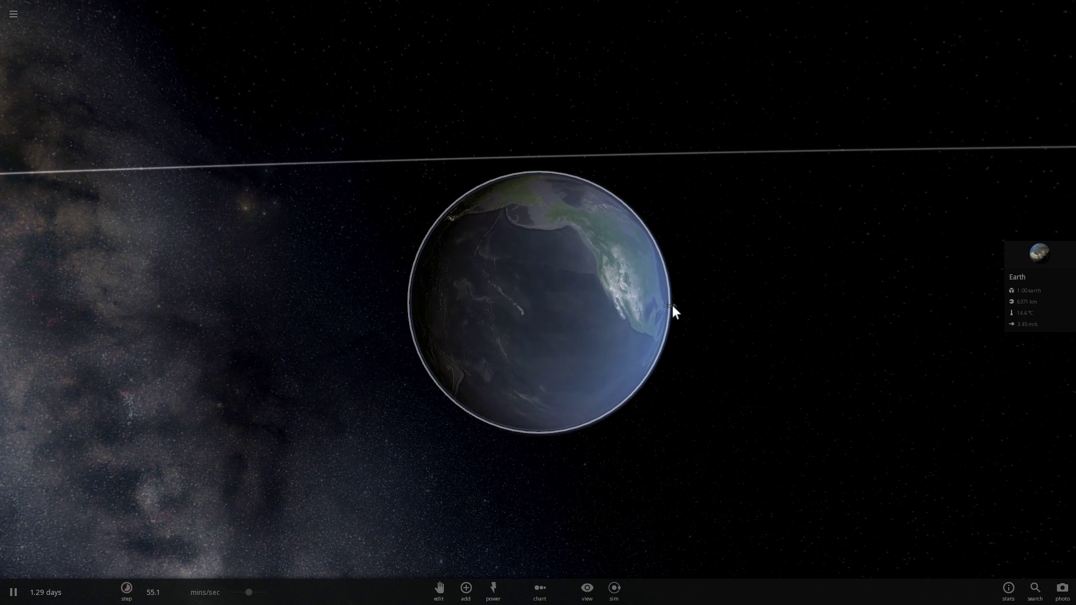
Step: Add Halley's Comet from the small bodies in Launch mode and fire it at Earth's Atlantic area at 10.0 km/s
{"action": "left_click", "coordinate": [470, 589]}
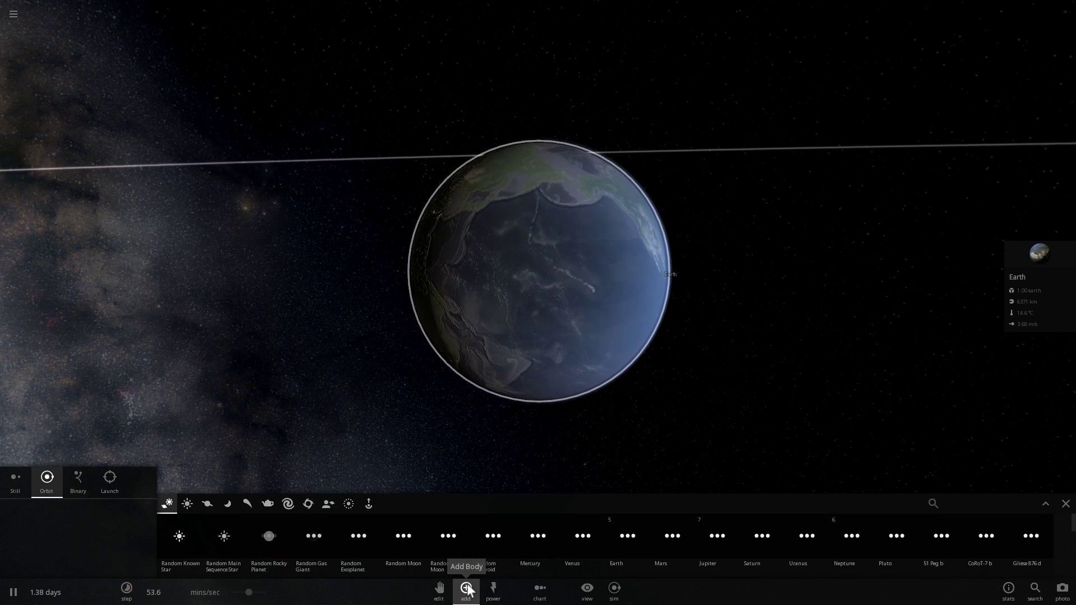
{"action": "left_click", "coordinate": [227, 504]}
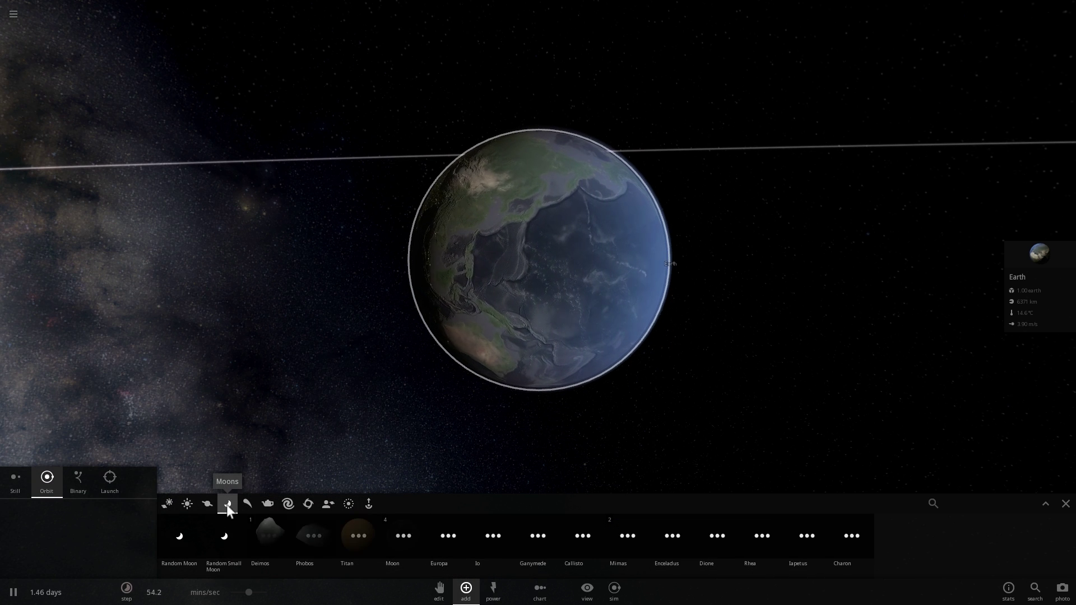
{"action": "left_click", "coordinate": [248, 503]}
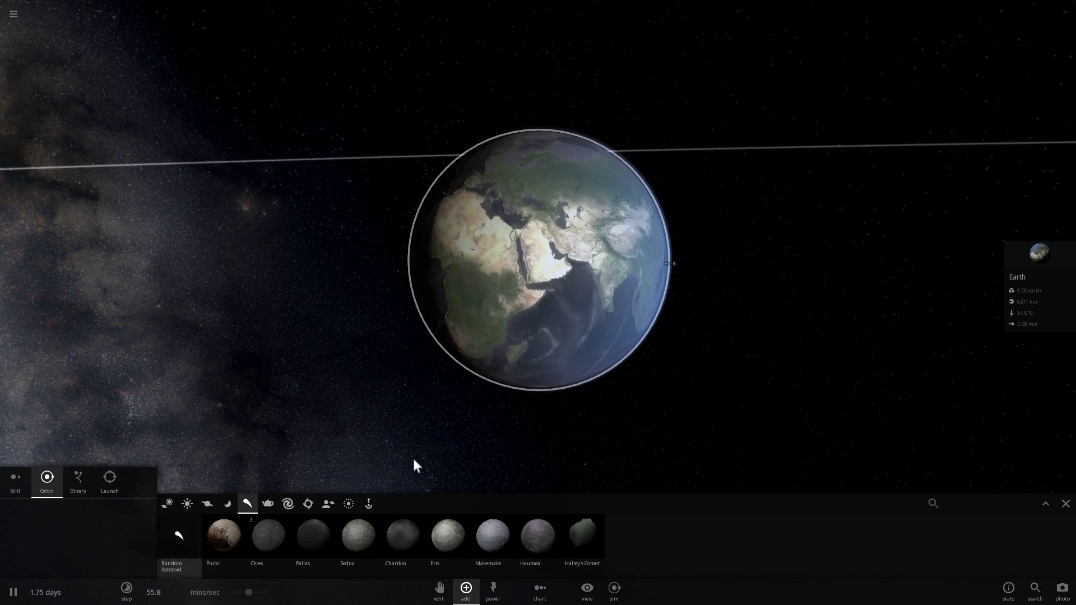
{"action": "scroll", "coordinate": [594, 424], "scroll_direction": "up", "scroll_amount": 3}
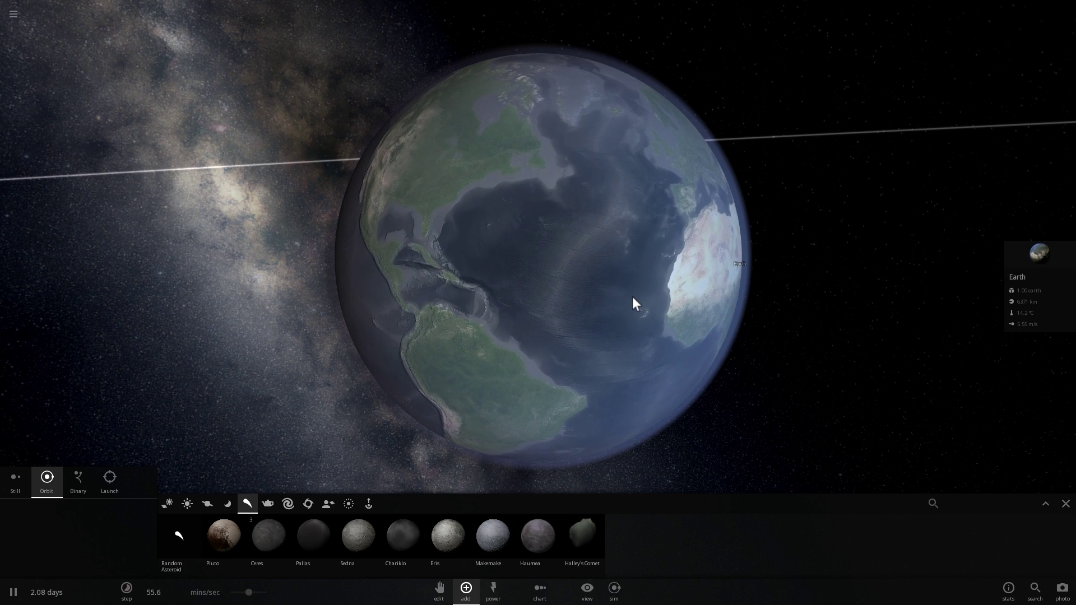
{"action": "left_click_drag", "start_coordinate": [818, 369], "coordinate": [874, 381]}
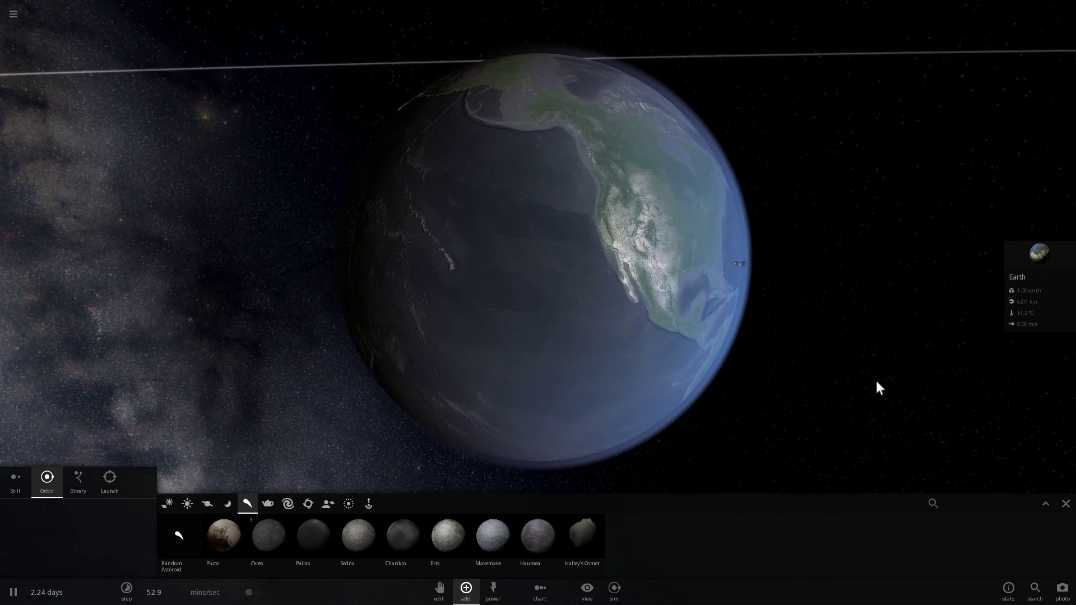
{"action": "scroll", "coordinate": [877, 387], "scroll_direction": "down", "scroll_amount": 3}
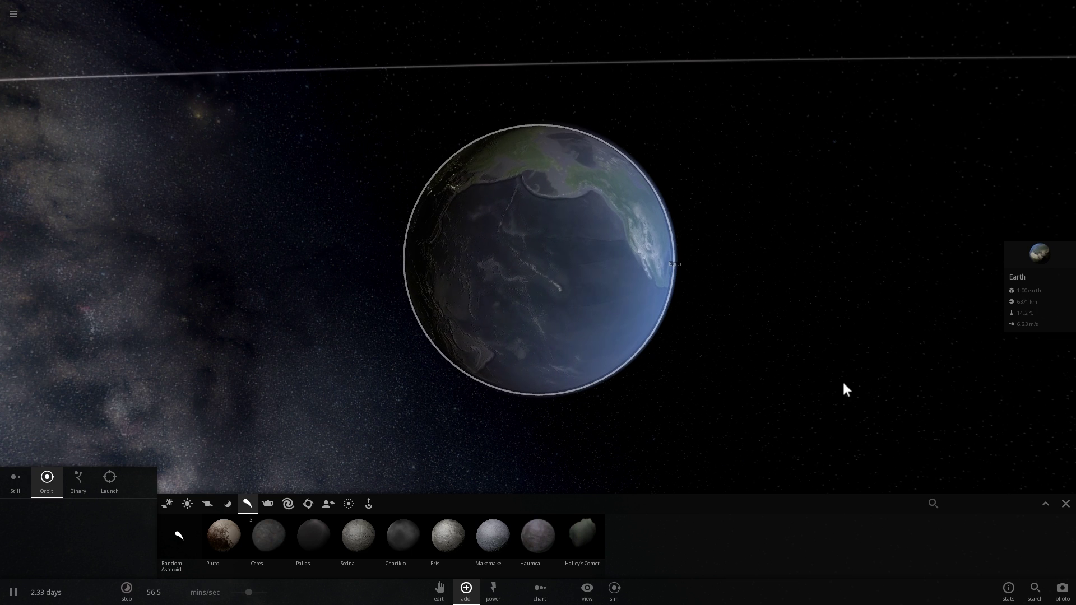
{"action": "scroll", "coordinate": [849, 368], "scroll_direction": "up", "scroll_amount": 3}
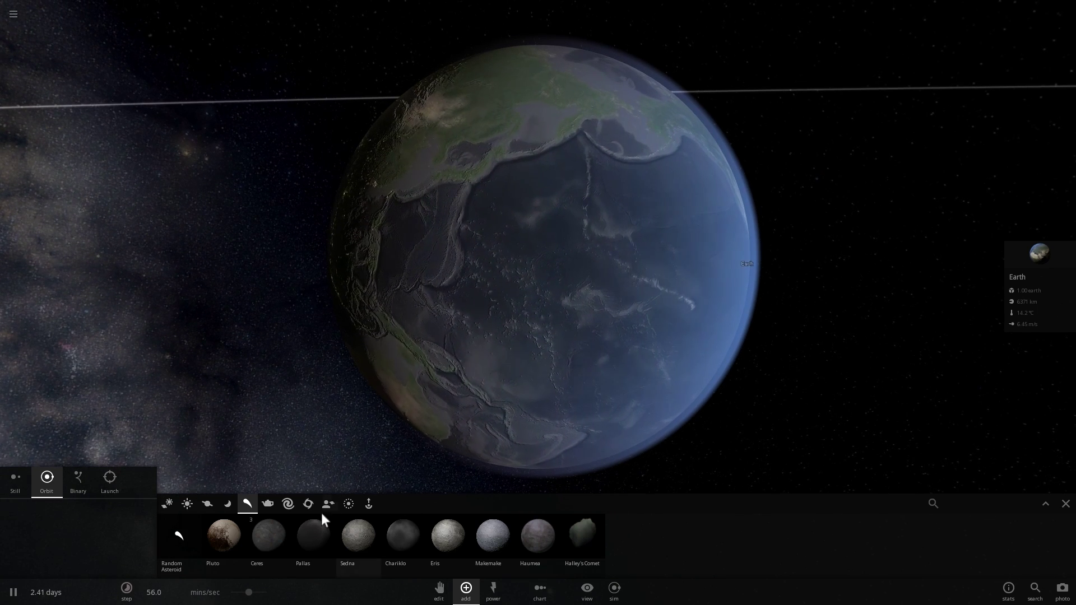
{"action": "left_click", "coordinate": [588, 535]}
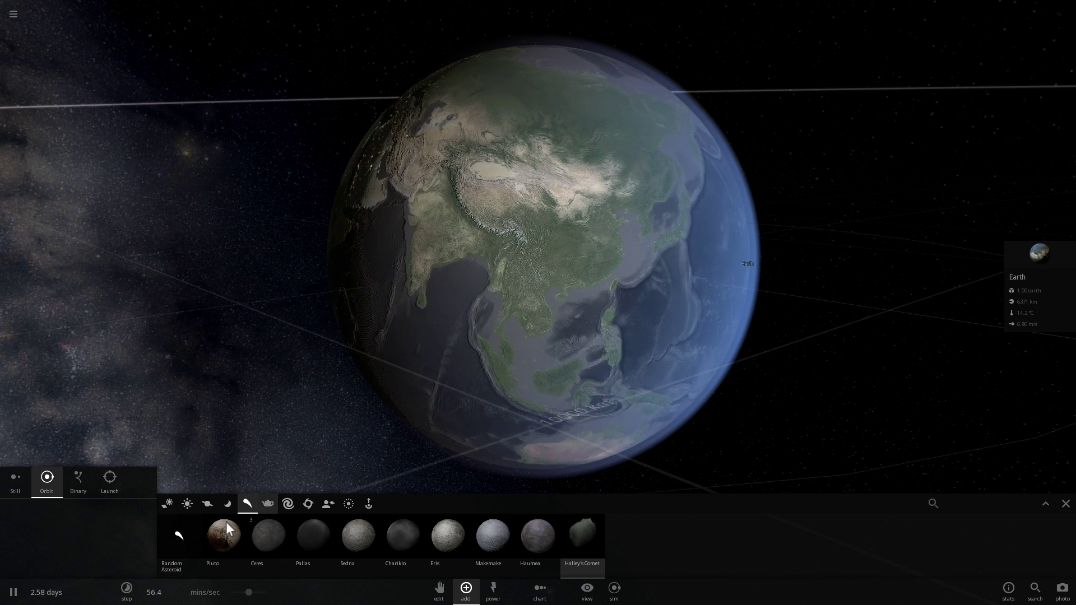
{"action": "left_click", "coordinate": [108, 477]}
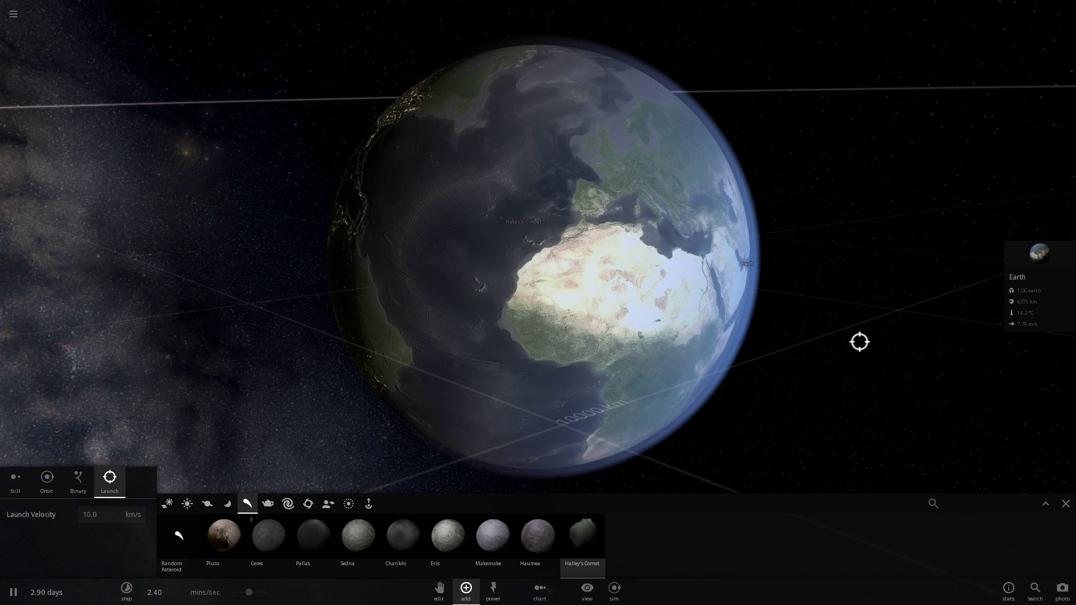
Step: Examine the comet's impact spot in the Atlantic and the debris spreading around Earth
{"action": "right_click_drag", "start_coordinate": [865, 318], "coordinate": [852, 347]}
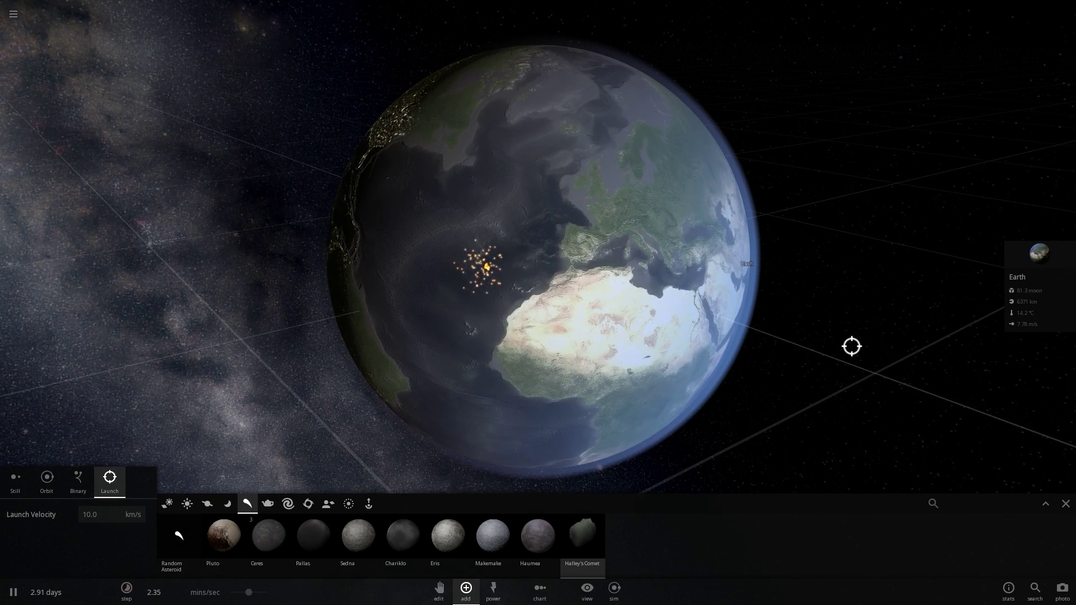
{"action": "scroll", "coordinate": [849, 329], "scroll_direction": "up", "scroll_amount": 5}
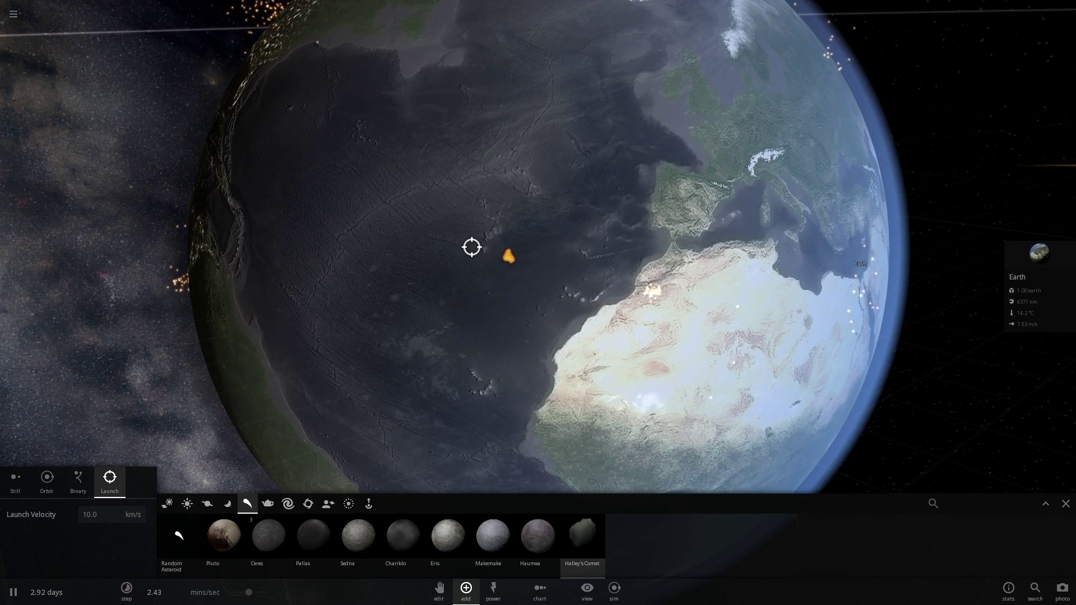
{"action": "right_click_drag", "start_coordinate": [574, 285], "coordinate": [610, 291]}
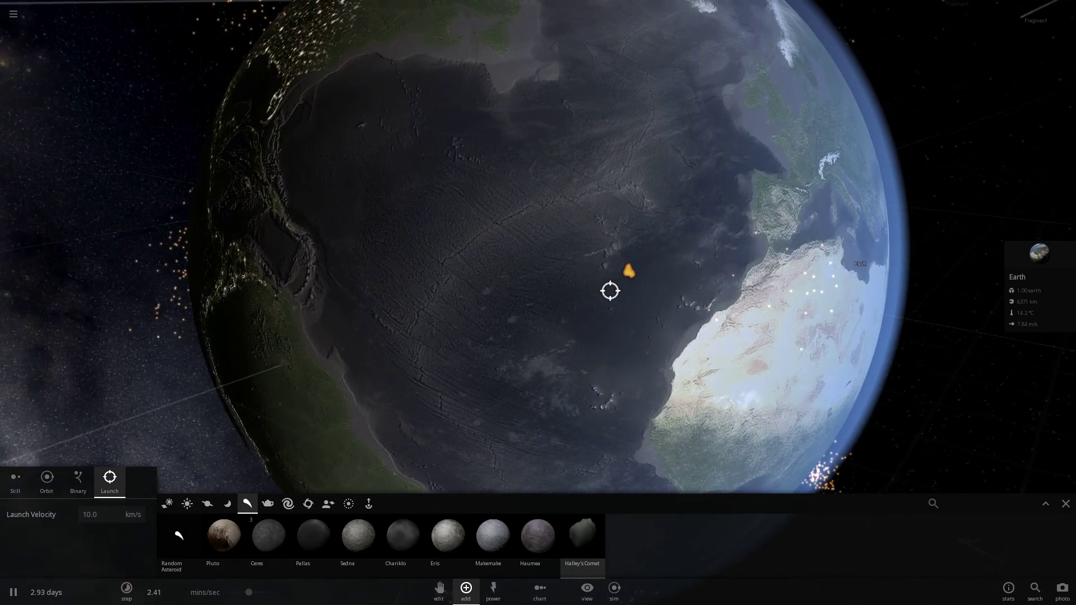
{"action": "scroll", "coordinate": [627, 293], "scroll_direction": "down", "scroll_amount": 3}
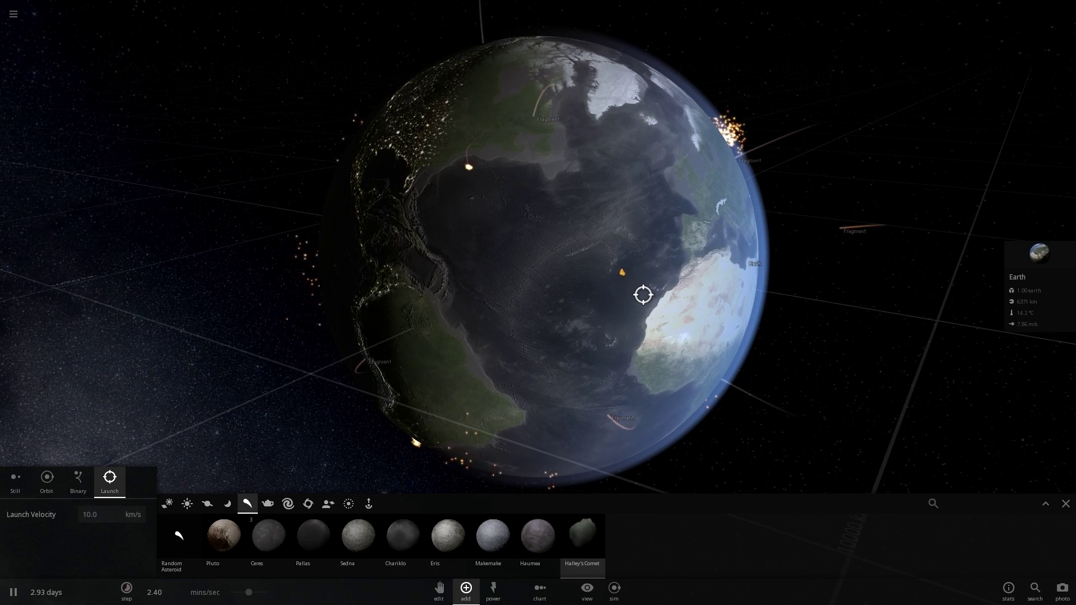
{"action": "right_click_drag", "start_coordinate": [722, 316], "coordinate": [595, 330]}
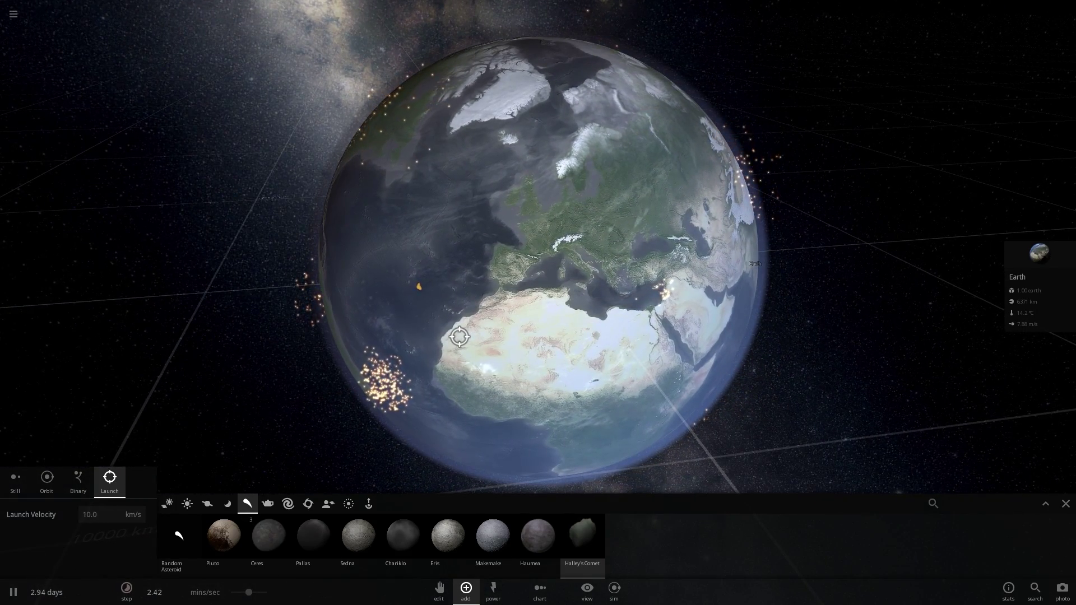
{"action": "right_click_drag", "start_coordinate": [507, 299], "coordinate": [514, 301]}
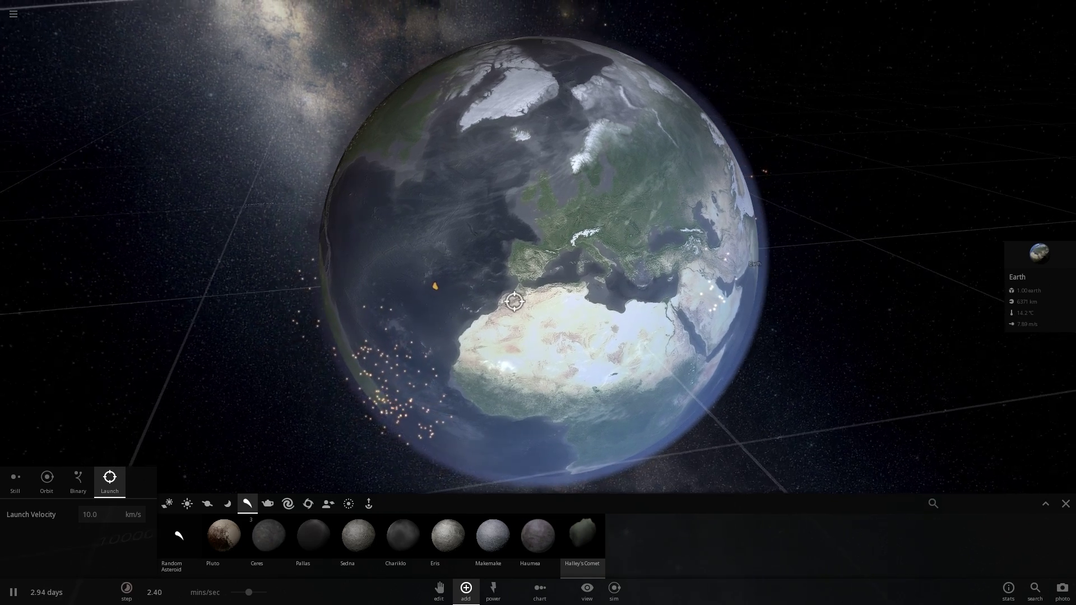
{"action": "right_click_drag", "start_coordinate": [498, 367], "coordinate": [491, 337]}
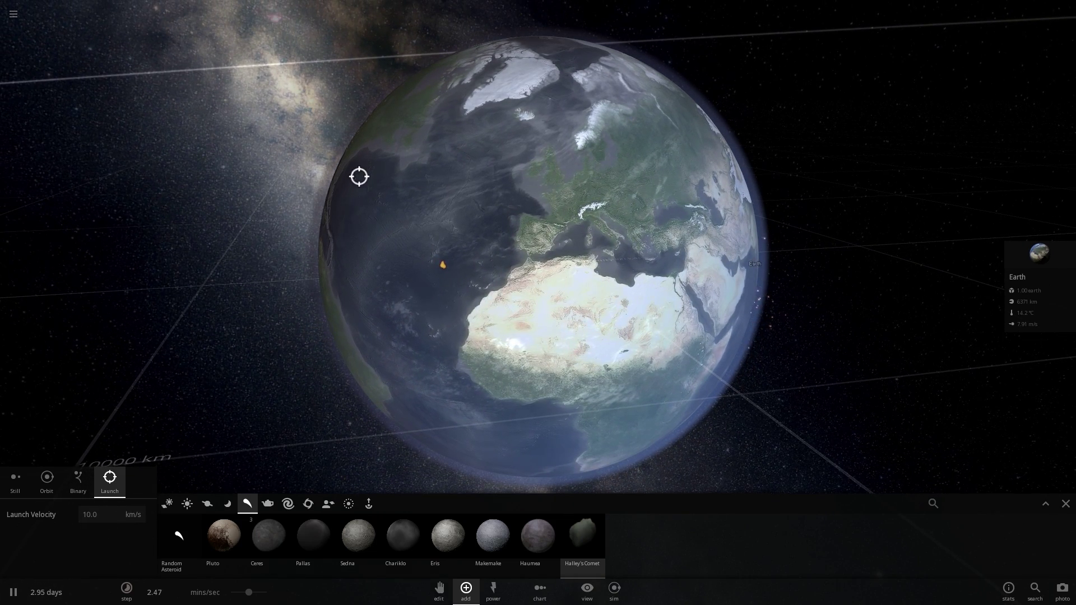
Step: Display the graph of Earth's mass in its properties and inspect the glowing impact site up close and from afar
{"action": "right_click_drag", "start_coordinate": [612, 257], "coordinate": [671, 334]}
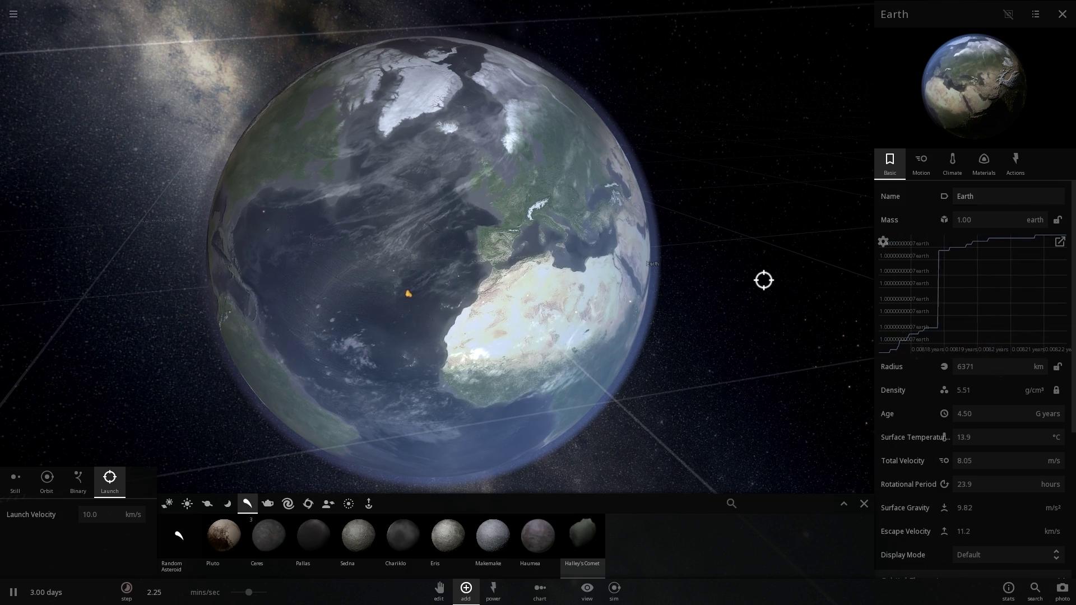
{"action": "scroll", "coordinate": [764, 280], "scroll_direction": "up", "scroll_amount": 5}
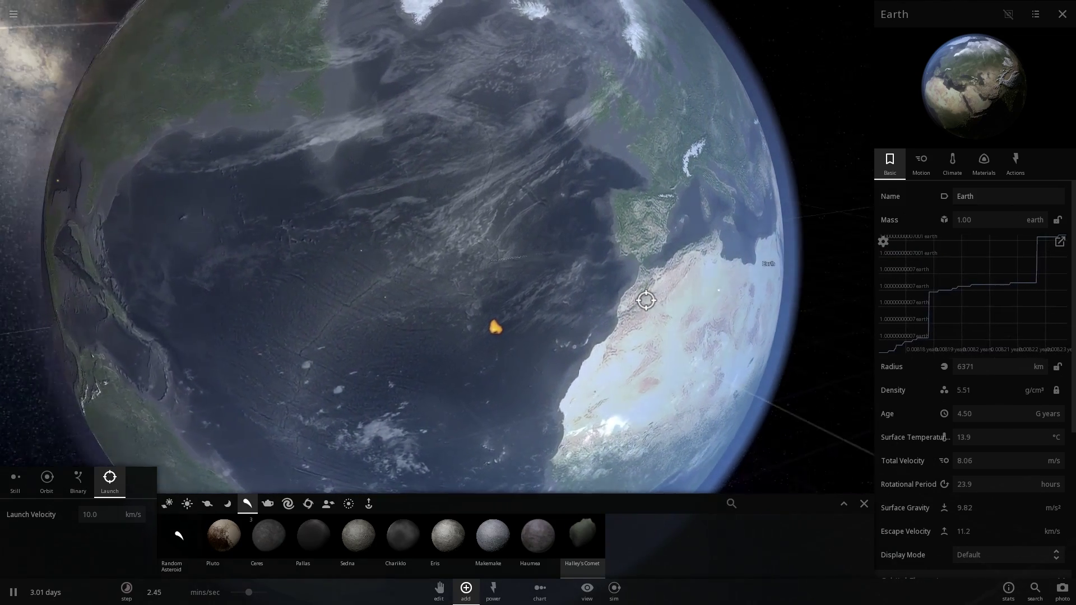
{"action": "scroll", "coordinate": [646, 302], "scroll_direction": "down", "scroll_amount": 3}
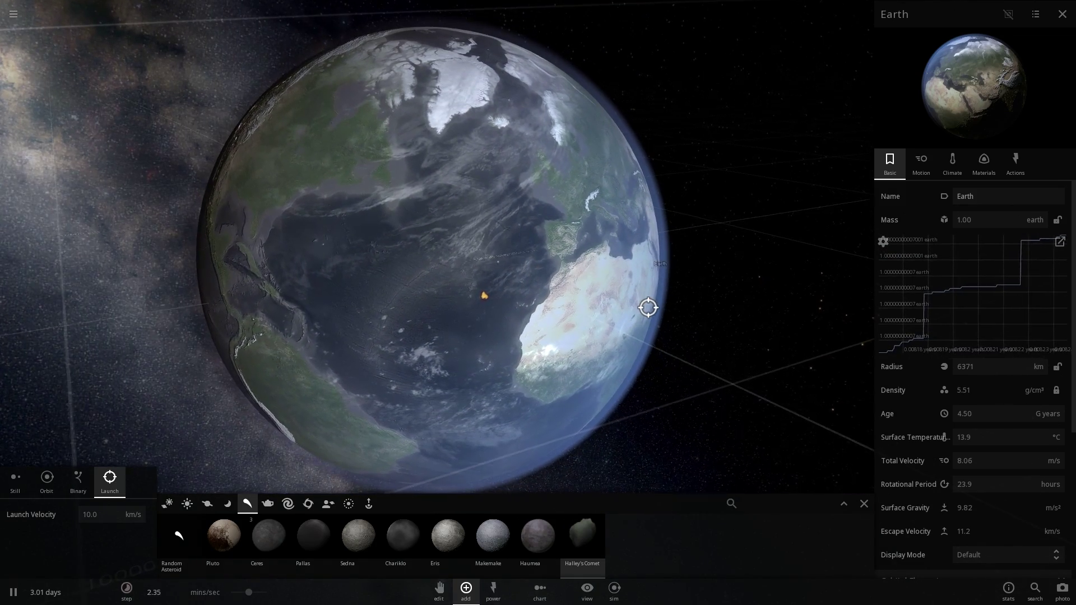
{"action": "right_click_drag", "start_coordinate": [648, 307], "coordinate": [654, 315]}
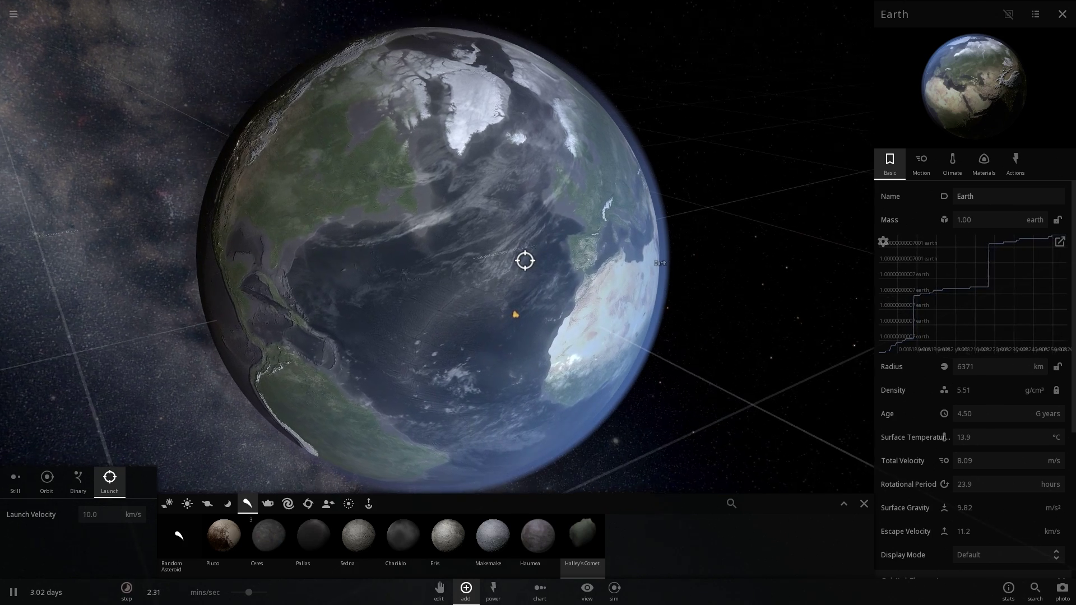
{"action": "scroll", "coordinate": [394, 279], "scroll_direction": "up", "scroll_amount": 4}
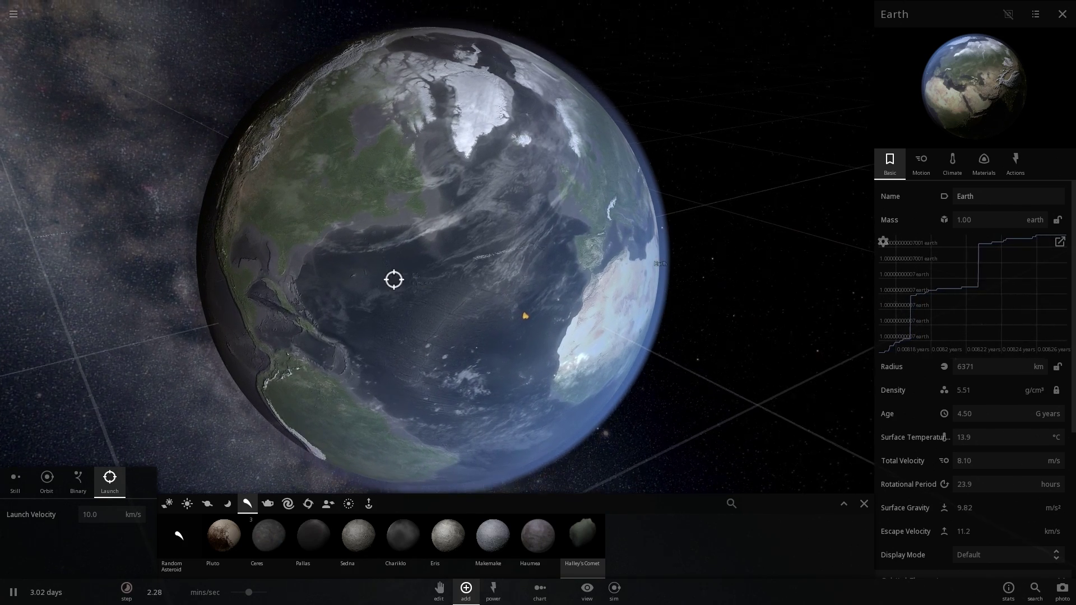
{"action": "scroll", "coordinate": [397, 285], "scroll_direction": "down", "scroll_amount": 4}
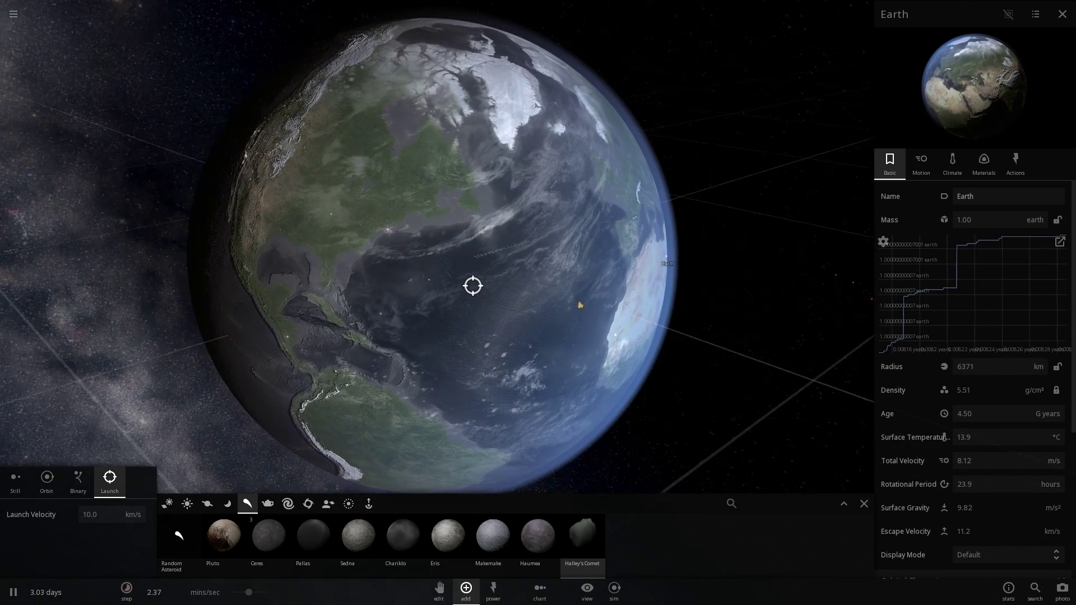
Step: Inspect the glowing comet crater in the Atlantic at close range and with the whole globe in view
{"action": "scroll", "coordinate": [462, 281], "scroll_direction": "up", "scroll_amount": 2}
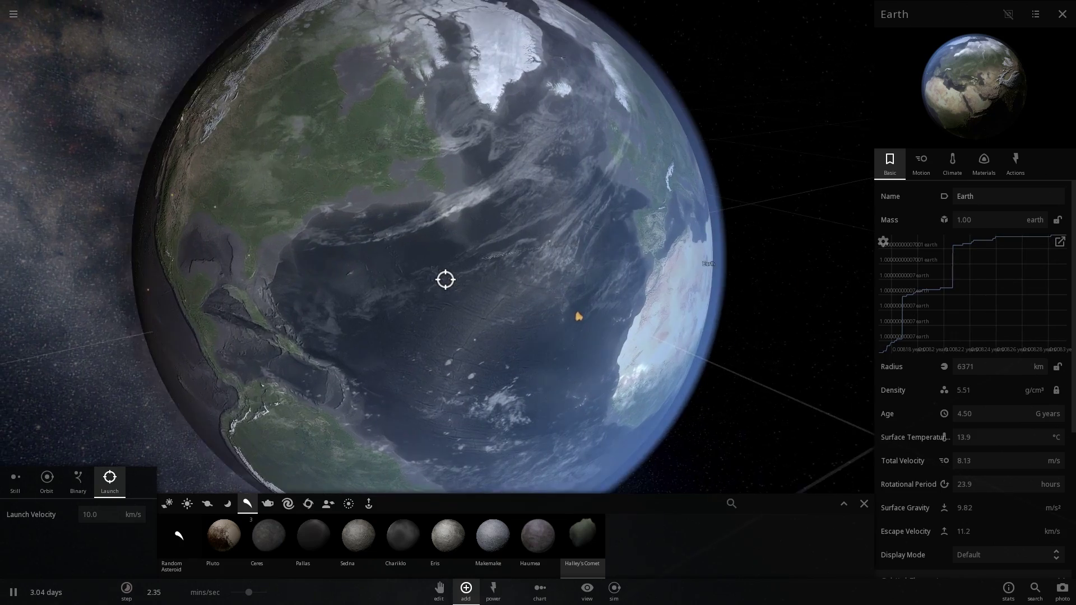
{"action": "scroll", "coordinate": [445, 282], "scroll_direction": "up", "scroll_amount": 2}
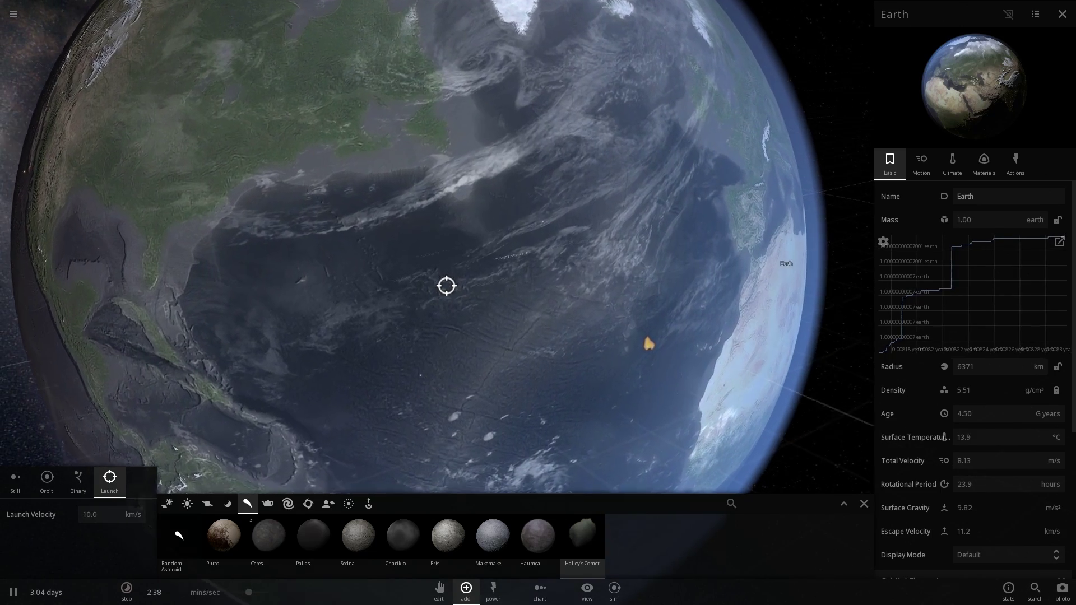
{"action": "scroll", "coordinate": [408, 319], "scroll_direction": "down", "scroll_amount": 3}
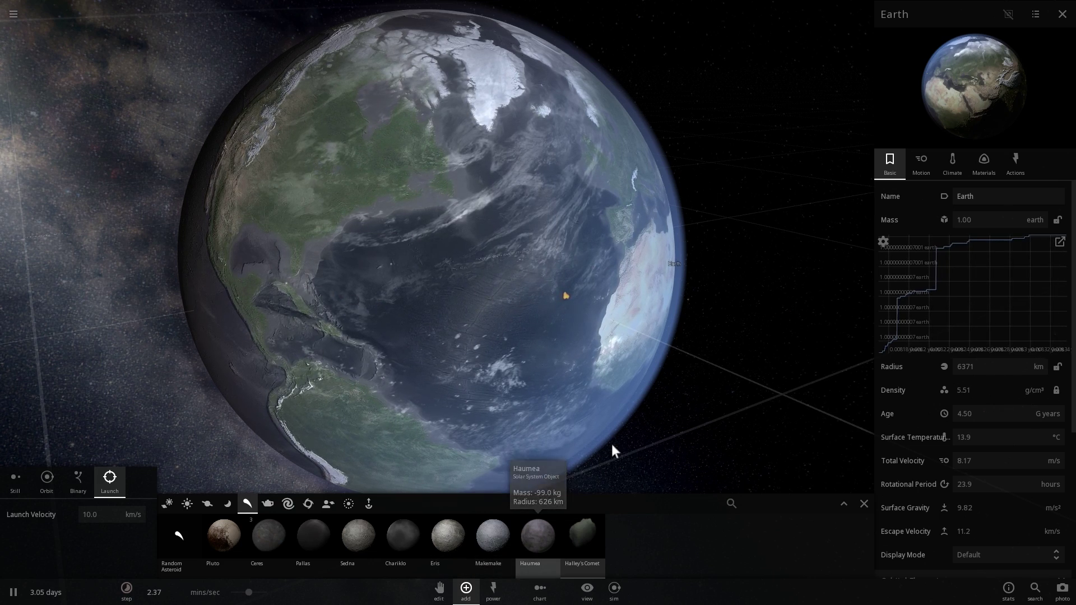
{"action": "right_click_drag", "start_coordinate": [645, 404], "coordinate": [605, 405]}
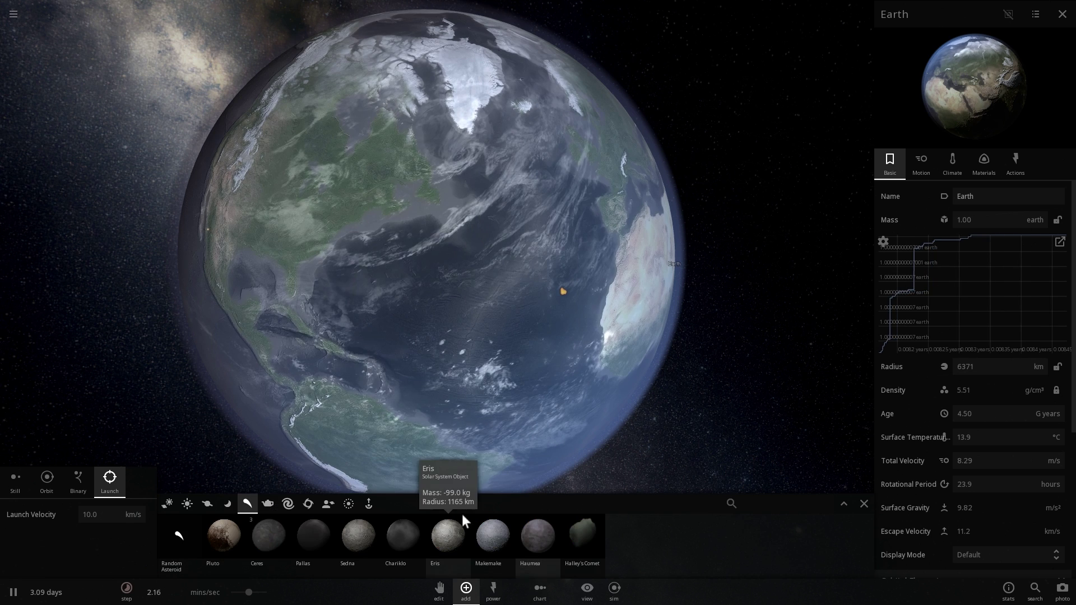
Step: Search the small bodies and moons for "vesta", and clear the search
{"action": "left_click", "coordinate": [754, 503]}
{"action": "type", "text": "vesta"}
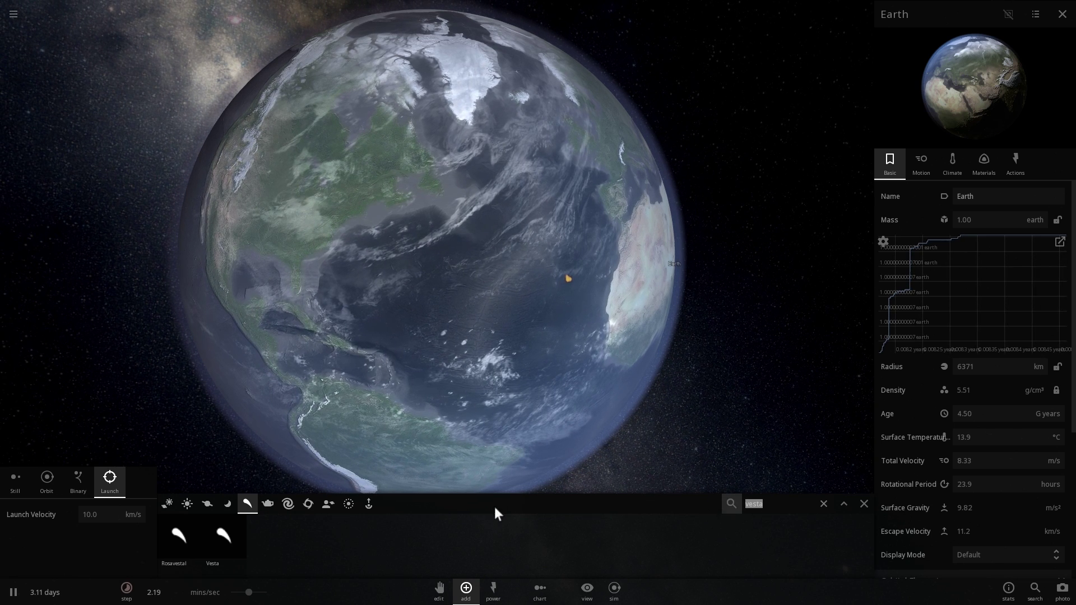
{"action": "left_click", "coordinate": [235, 505]}
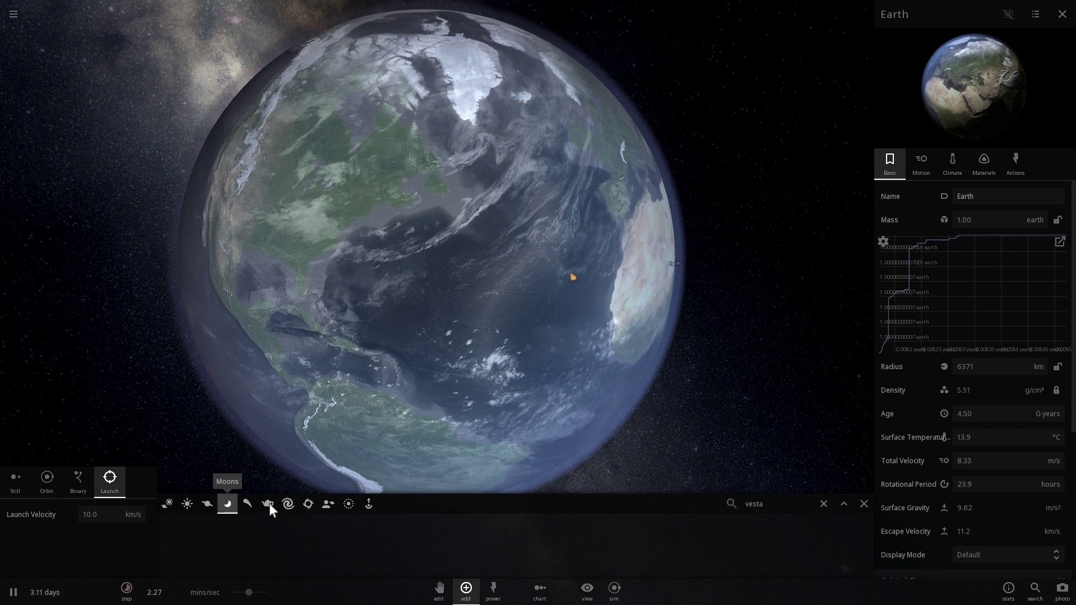
{"action": "left_click", "coordinate": [824, 504]}
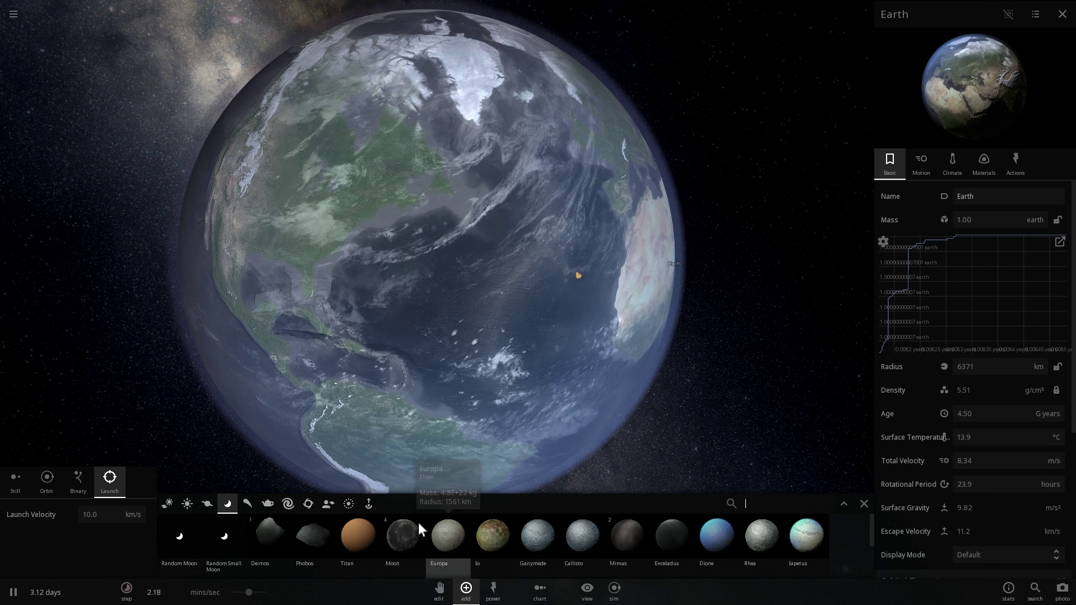
Step: Launch random asteroids from the small bodies at Earth's Atlantic and Caribbean area at 10.0 km/s and follow the impacts
{"action": "left_click", "coordinate": [250, 503]}
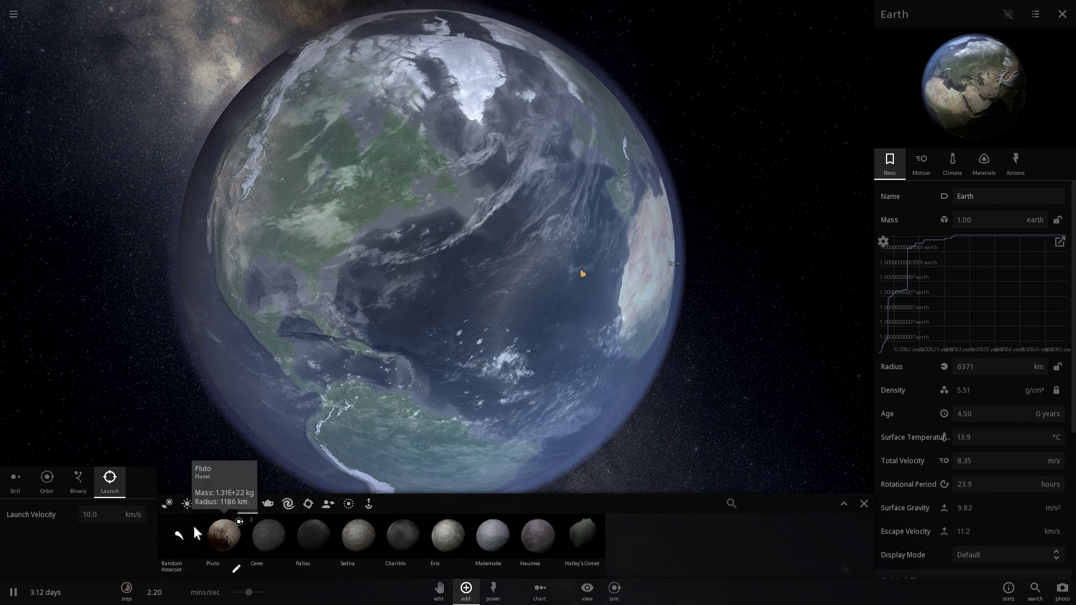
{"action": "left_click", "coordinate": [177, 535]}
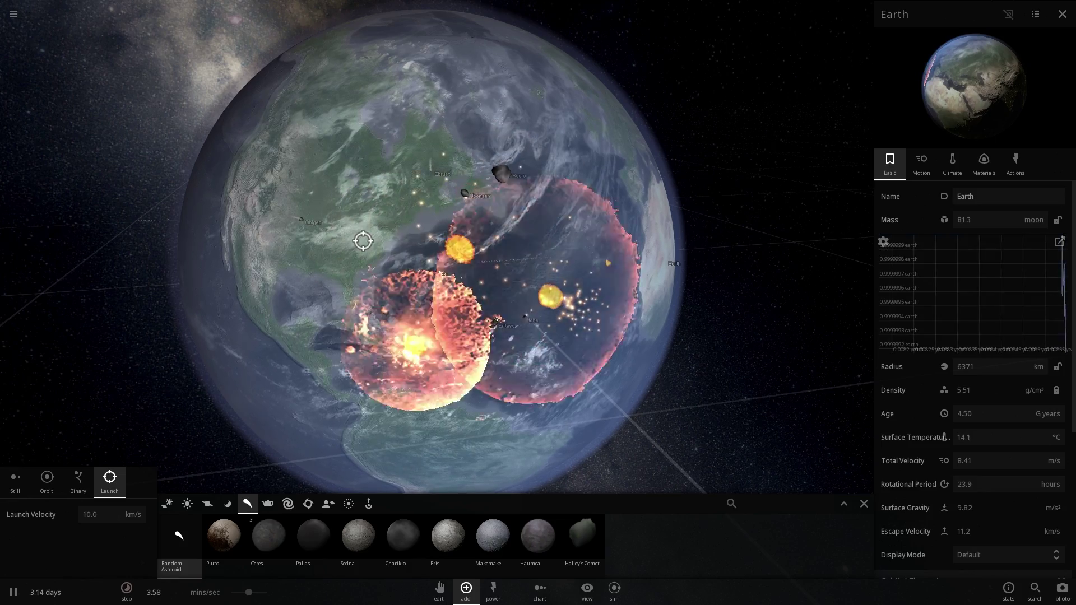
{"action": "right_click_drag", "start_coordinate": [421, 274], "coordinate": [406, 275]}
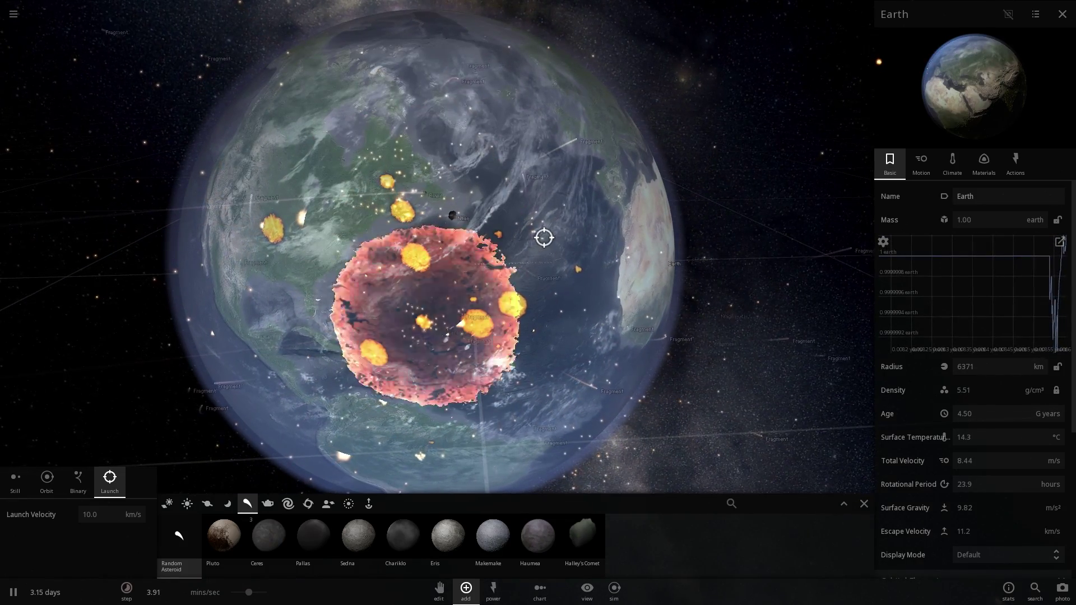
{"action": "right_click_drag", "start_coordinate": [593, 324], "coordinate": [363, 330]}
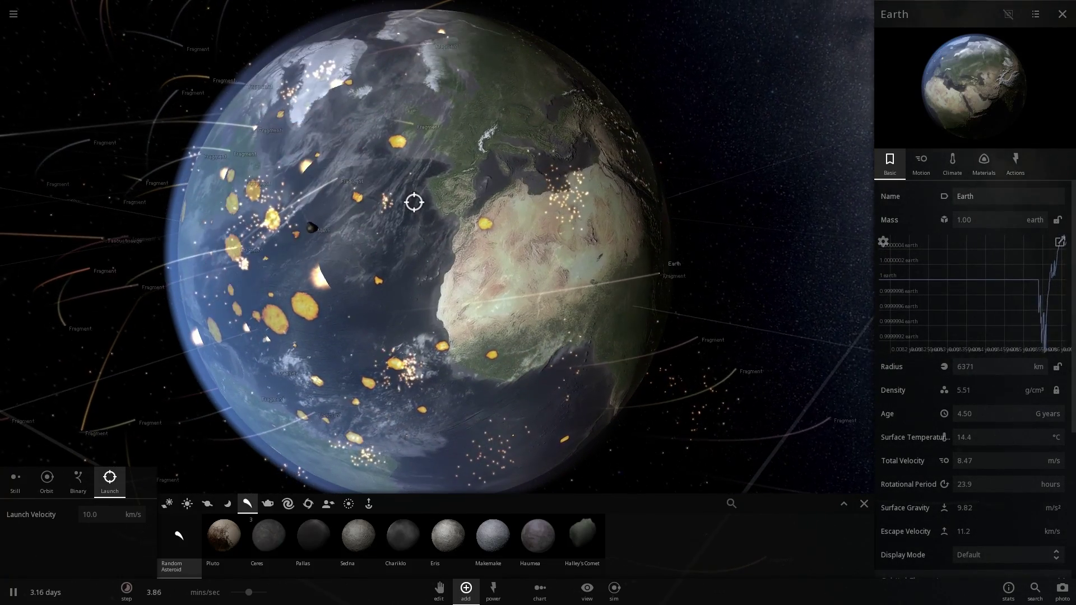
Step: Check Earth's water content and motion data, and view the impact spots across the Atlantic
{"action": "left_click", "coordinate": [986, 165]}
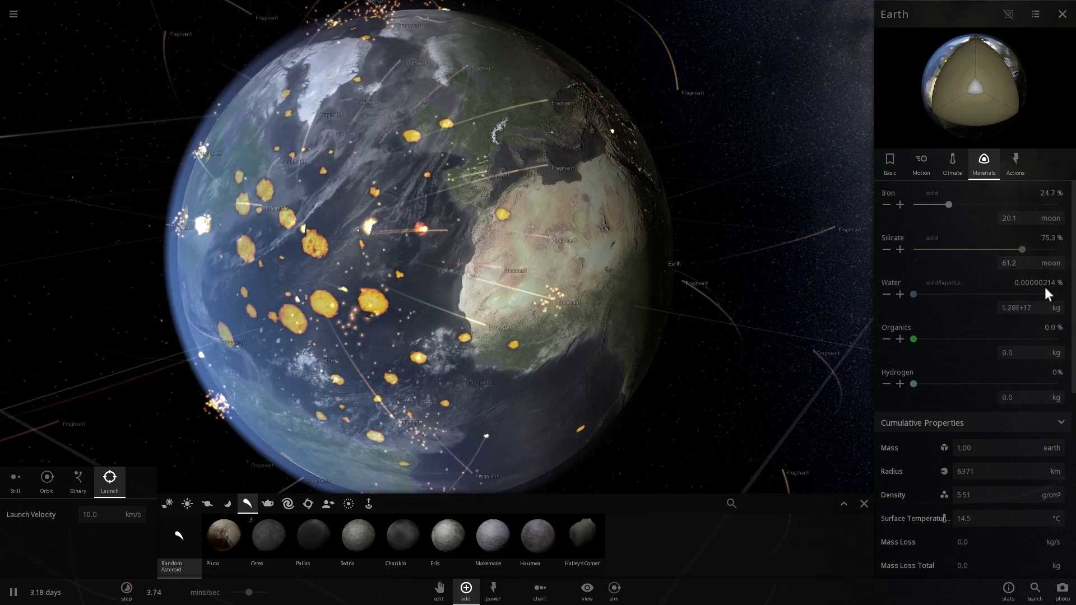
{"action": "left_click", "coordinate": [924, 167]}
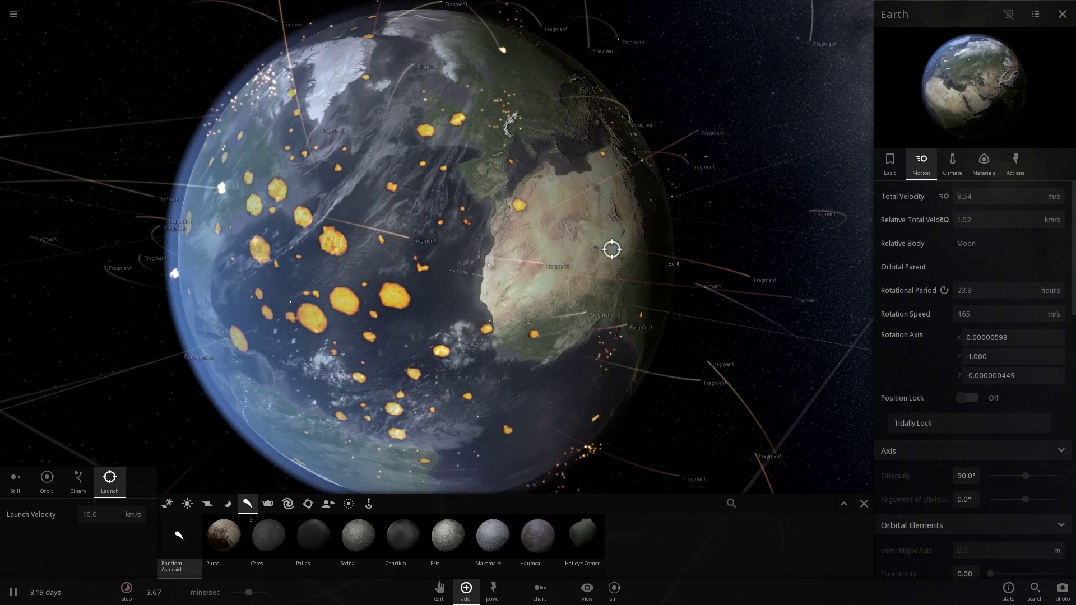
{"action": "right_click_drag", "start_coordinate": [612, 249], "coordinate": [658, 252]}
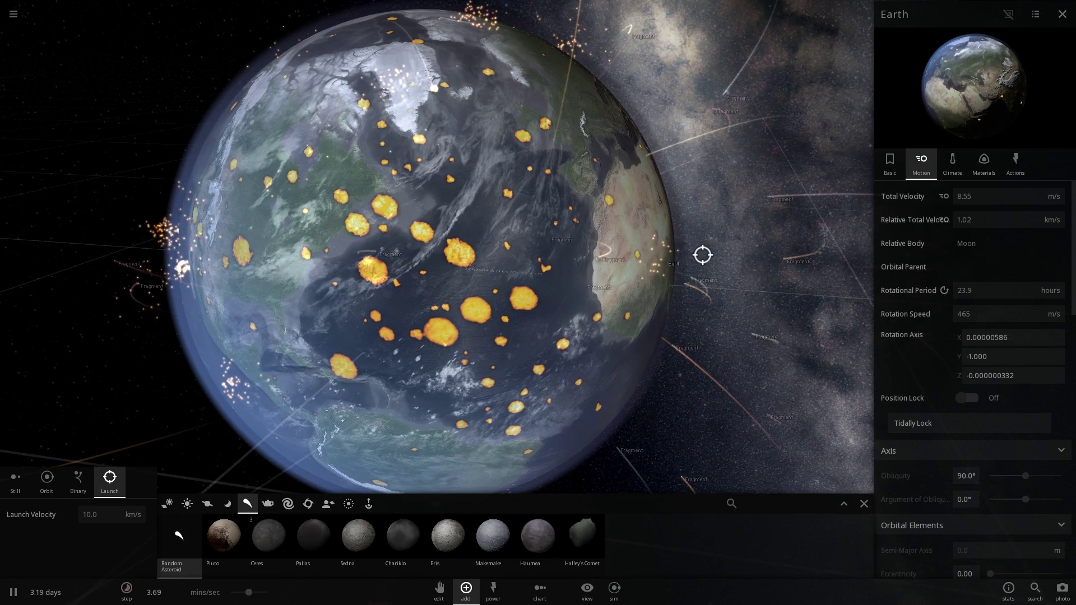
Step: Display Earth's mass graph, fire more random asteroids at the Atlantic at 10.0 km/s, and view the impacts over the Americas
{"action": "left_click", "coordinate": [893, 166]}
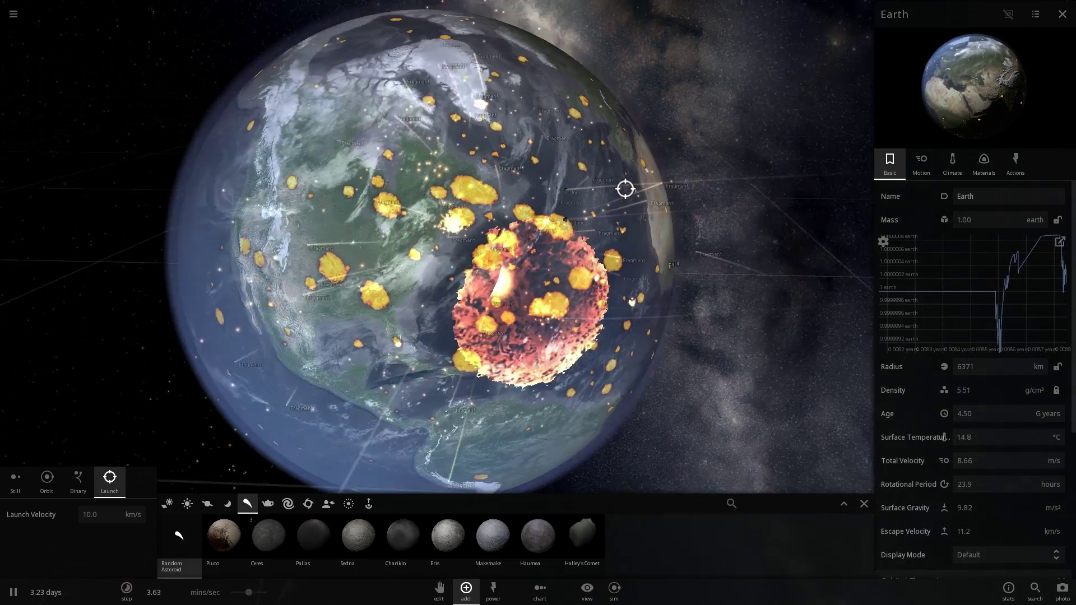
{"action": "right_click_drag", "start_coordinate": [625, 189], "coordinate": [647, 152]}
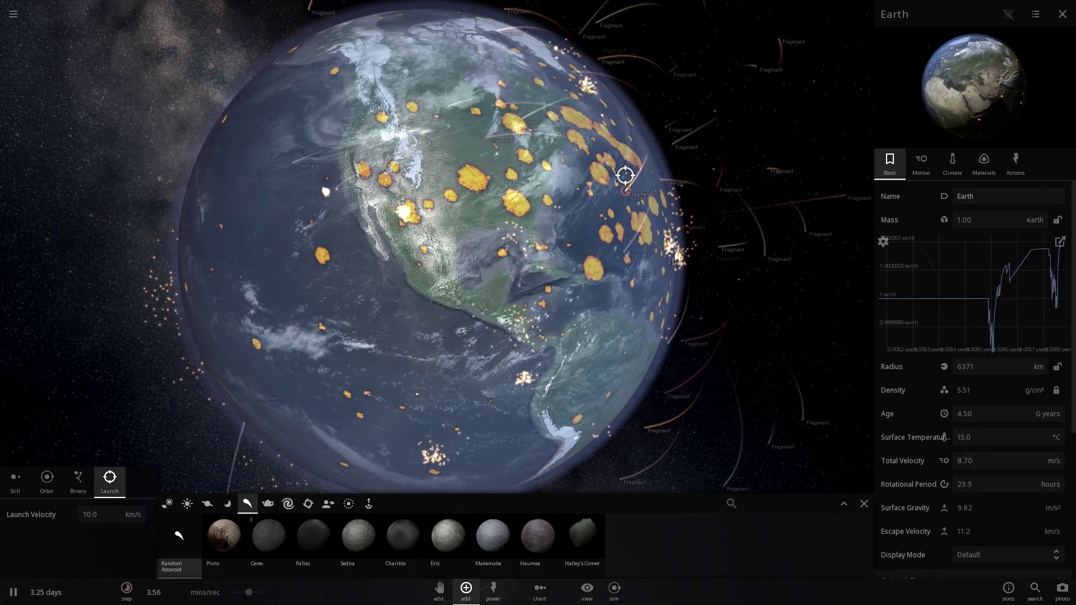
{"action": "right_click_drag", "start_coordinate": [572, 202], "coordinate": [500, 214]}
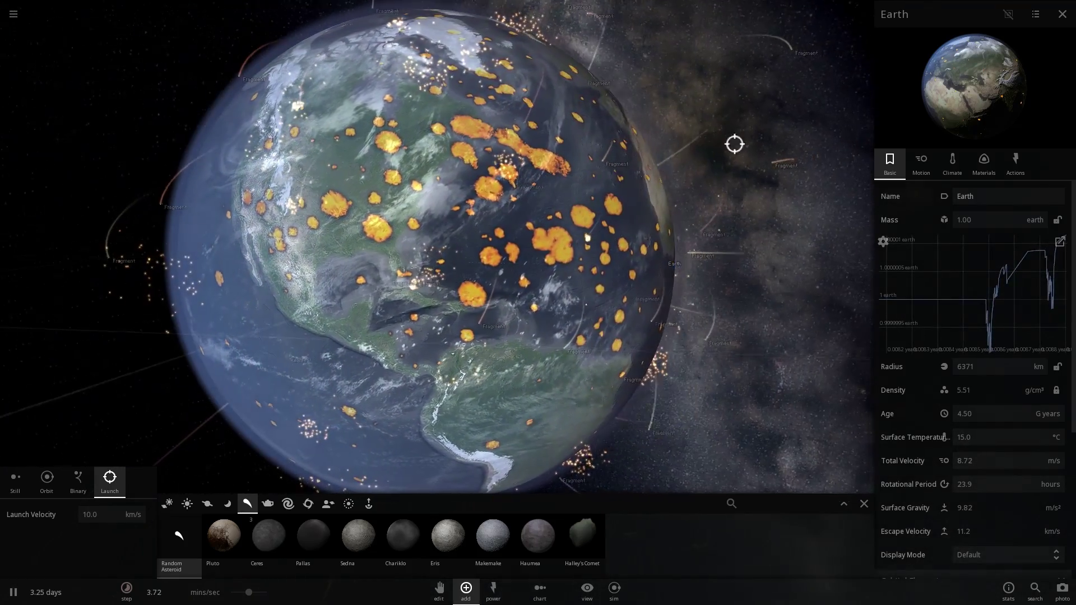
Step: Check the amount of water in Earth's composition and its motion data after the asteroid strikes
{"action": "left_click", "coordinate": [984, 160]}
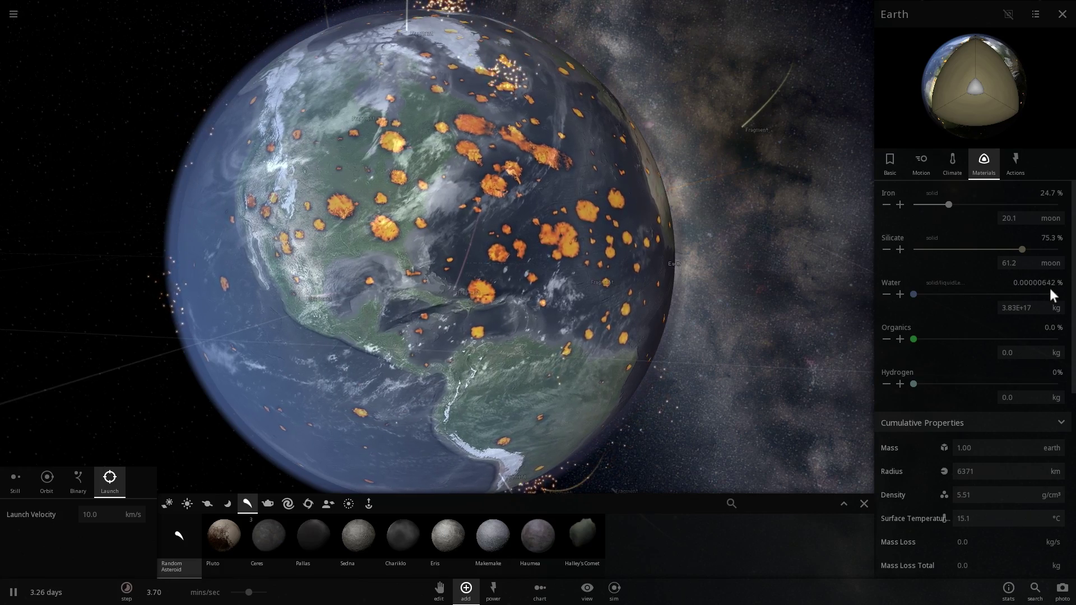
{"action": "left_click", "coordinate": [922, 165]}
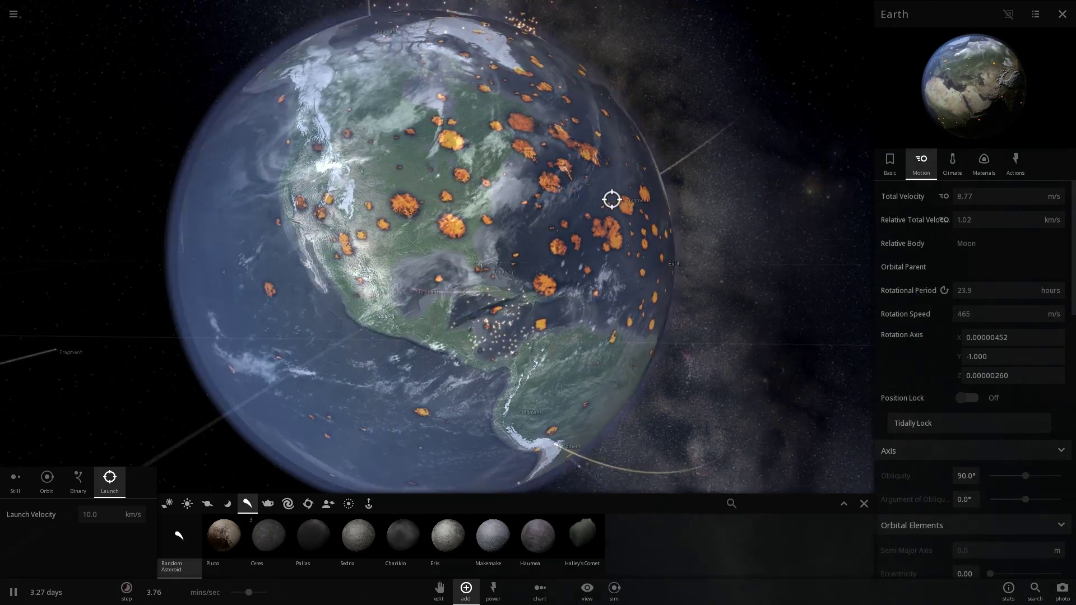
Step: Launch Haumea at Earth at 10.0 km/s and follow the explosion and flying fragments from several distances and sides
{"action": "right_click_drag", "start_coordinate": [612, 200], "coordinate": [668, 203]}
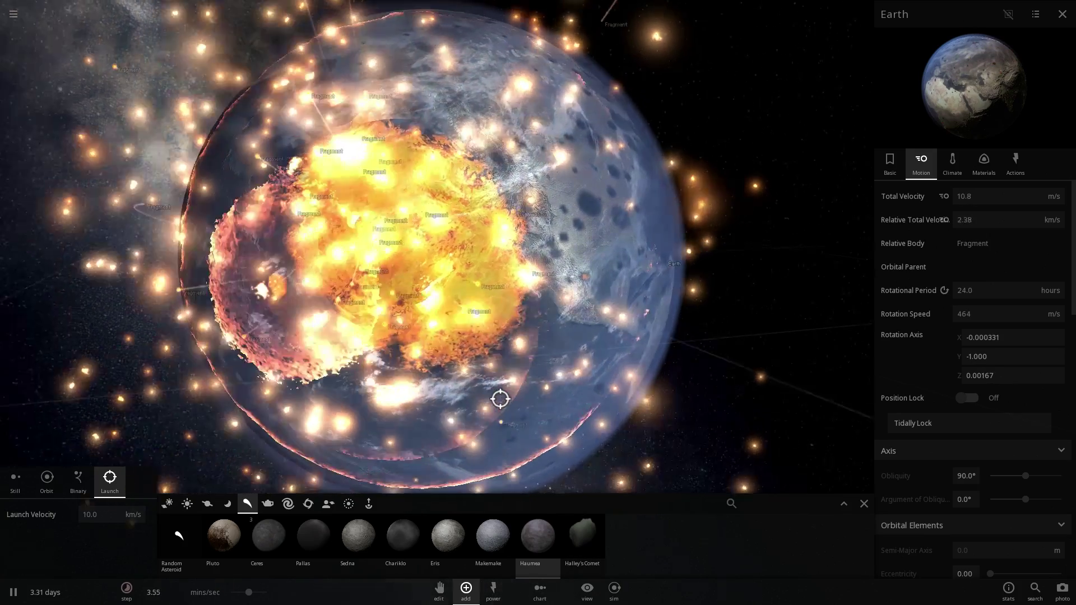
{"action": "scroll", "coordinate": [480, 399], "scroll_direction": "down", "scroll_amount": 3}
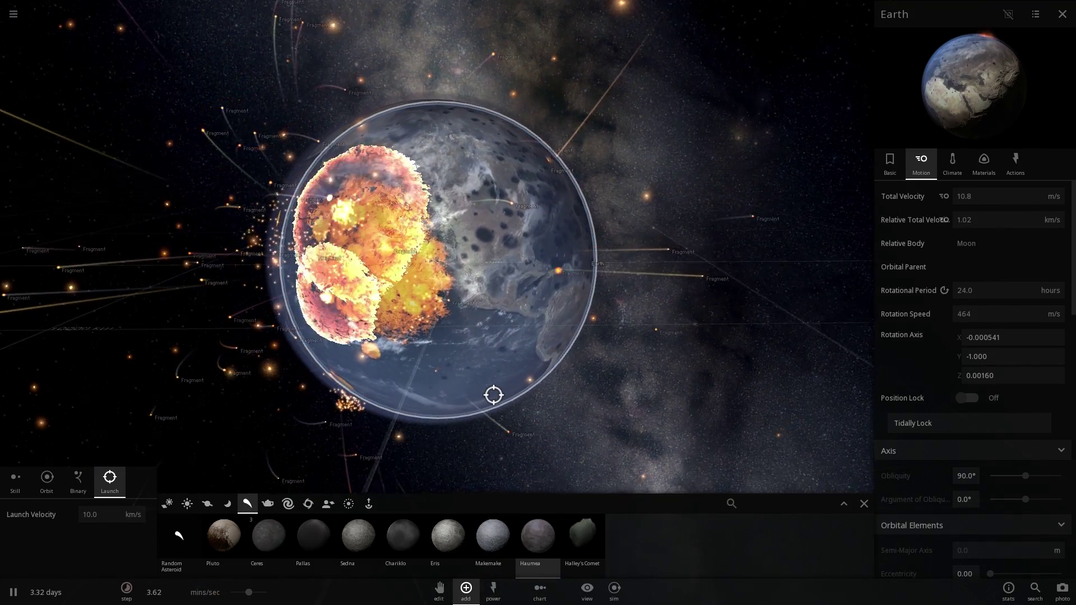
{"action": "scroll", "coordinate": [494, 395], "scroll_direction": "up", "scroll_amount": 3}
{"action": "scroll", "coordinate": [493, 395], "scroll_direction": "up", "scroll_amount": 3}
{"action": "scroll", "coordinate": [493, 395], "scroll_direction": "down", "scroll_amount": 4}
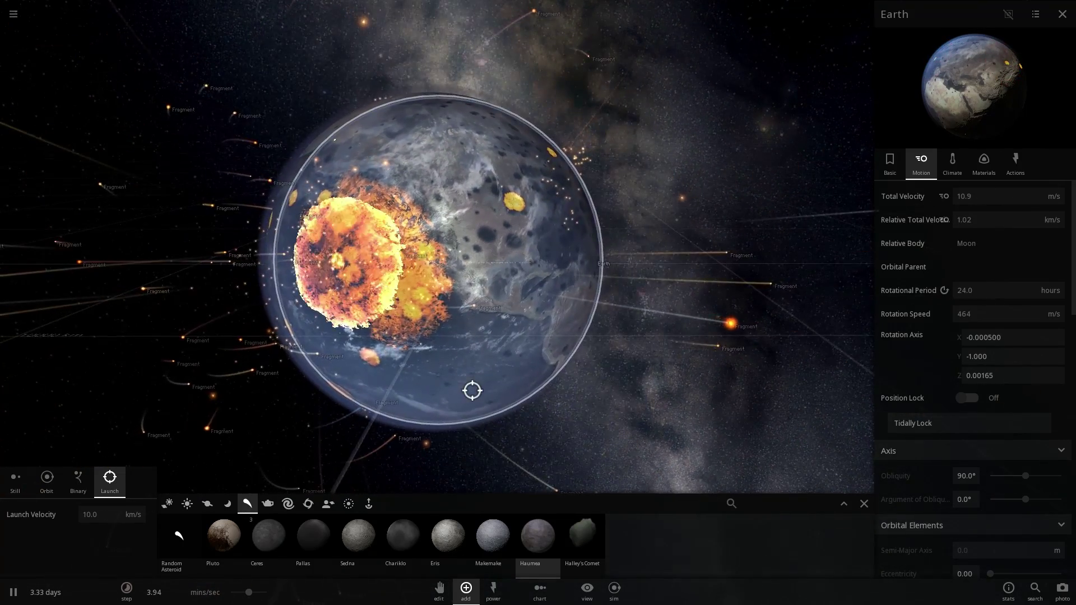
{"action": "right_click_drag", "start_coordinate": [473, 390], "coordinate": [654, 406]}
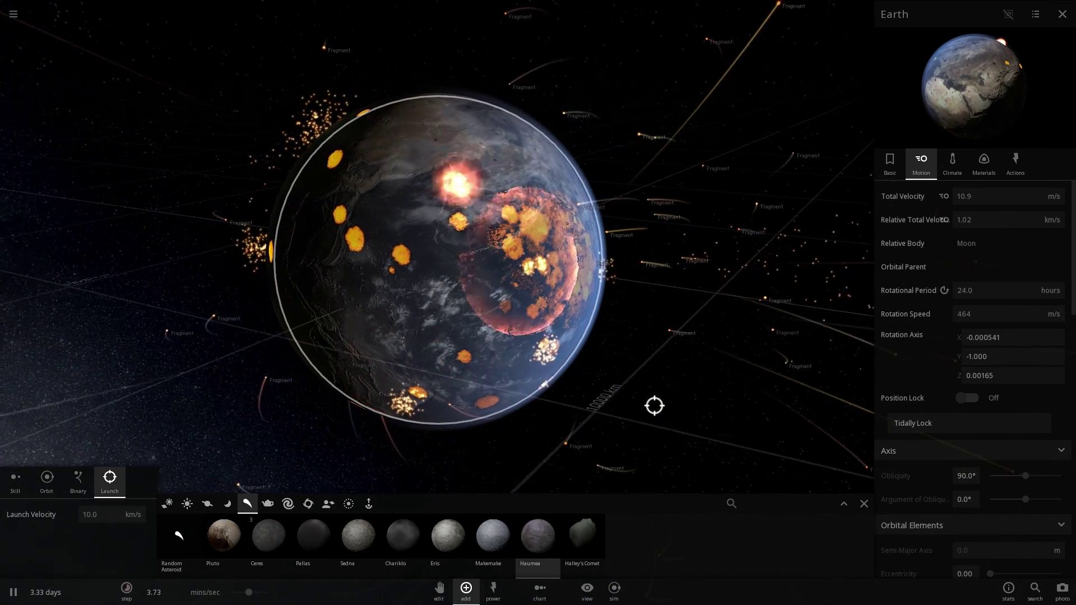
Step: Check Earth's remaining water in its composition and examine the cratered surface from several sides
{"action": "left_click", "coordinate": [983, 163]}
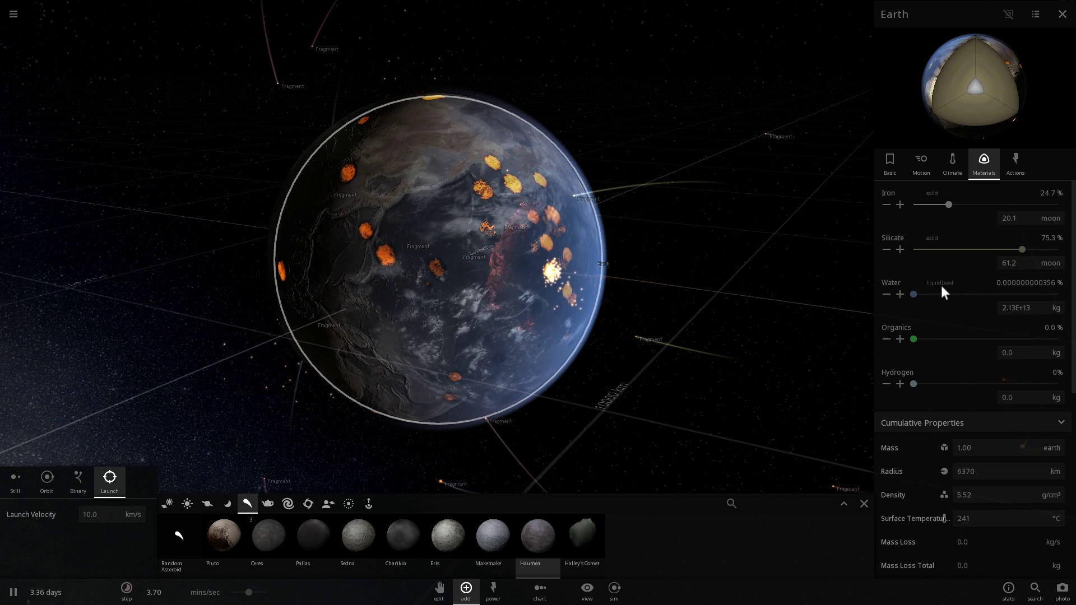
{"action": "scroll", "coordinate": [690, 294], "scroll_direction": "up", "scroll_amount": 5}
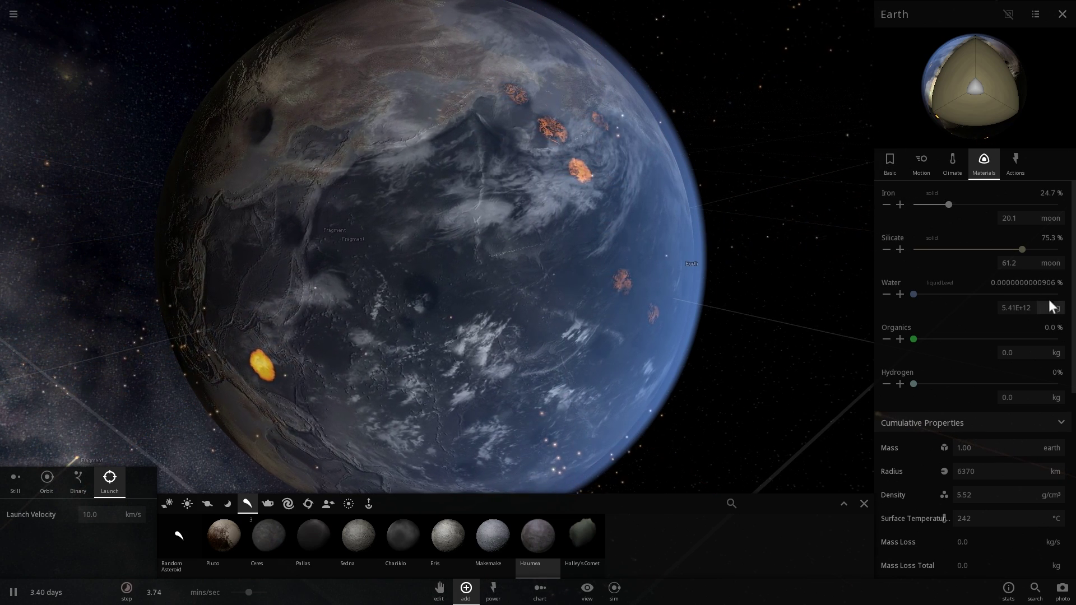
{"action": "right_click_drag", "start_coordinate": [617, 275], "coordinate": [715, 295]}
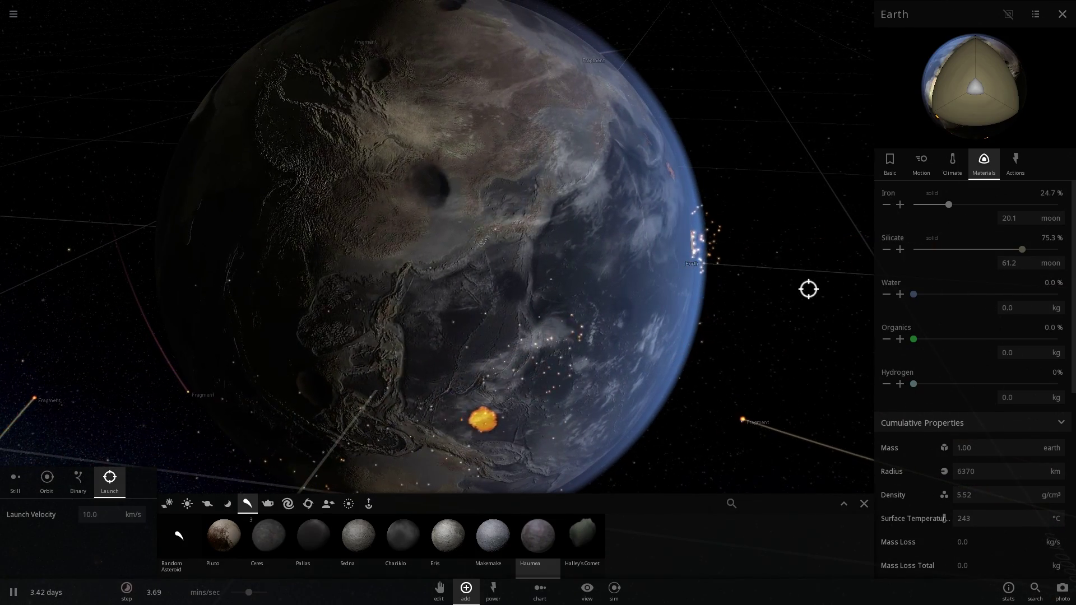
{"action": "right_click_drag", "start_coordinate": [787, 287], "coordinate": [685, 273]}
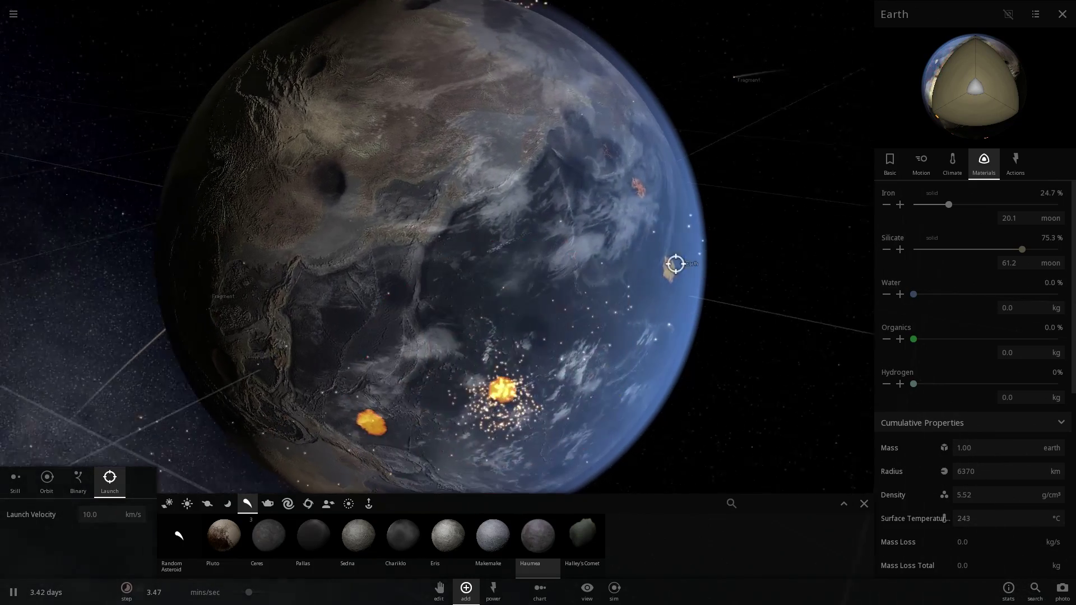
{"action": "right_click_drag", "start_coordinate": [608, 265], "coordinate": [438, 274]}
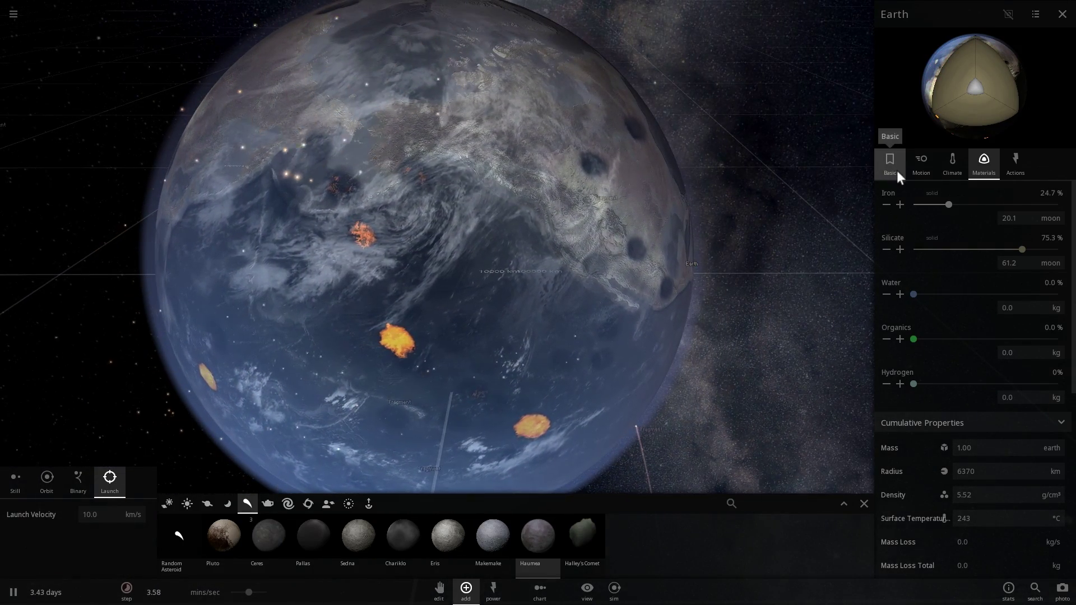
{"action": "scroll", "coordinate": [661, 219], "scroll_direction": "up", "scroll_amount": 3}
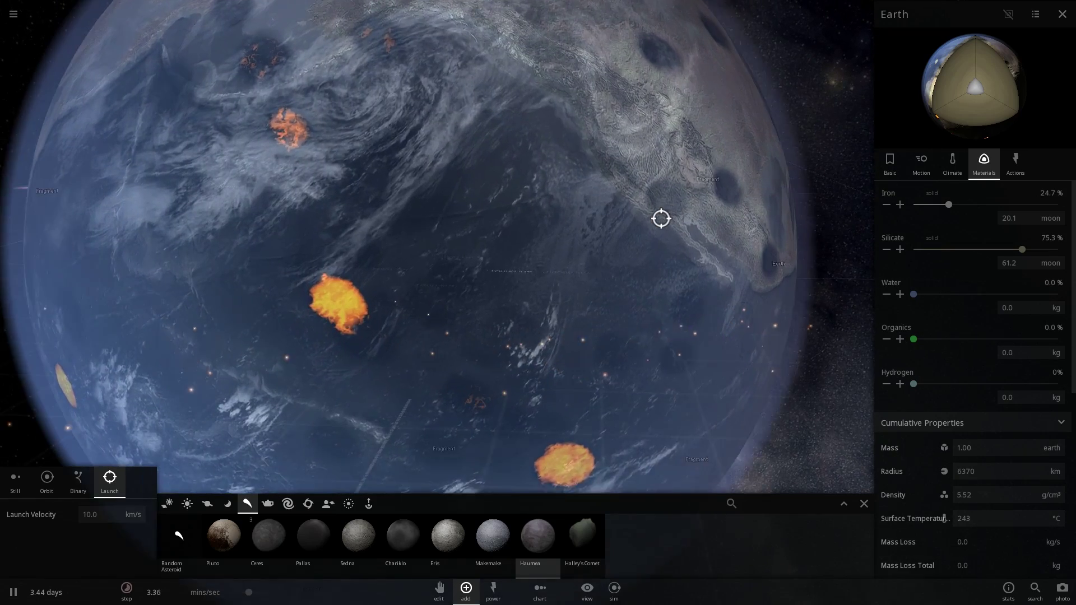
{"action": "scroll", "coordinate": [661, 222], "scroll_direction": "down", "scroll_amount": 3}
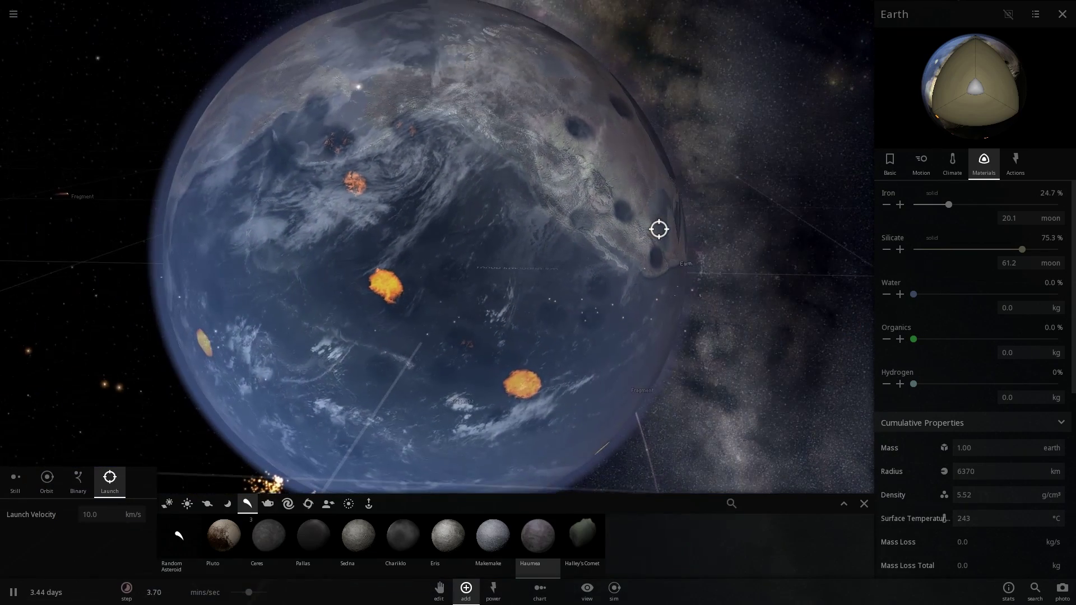
Step: Compare Earth's mass graph and basic properties with its climate data and material composition
{"action": "left_click", "coordinate": [885, 166]}
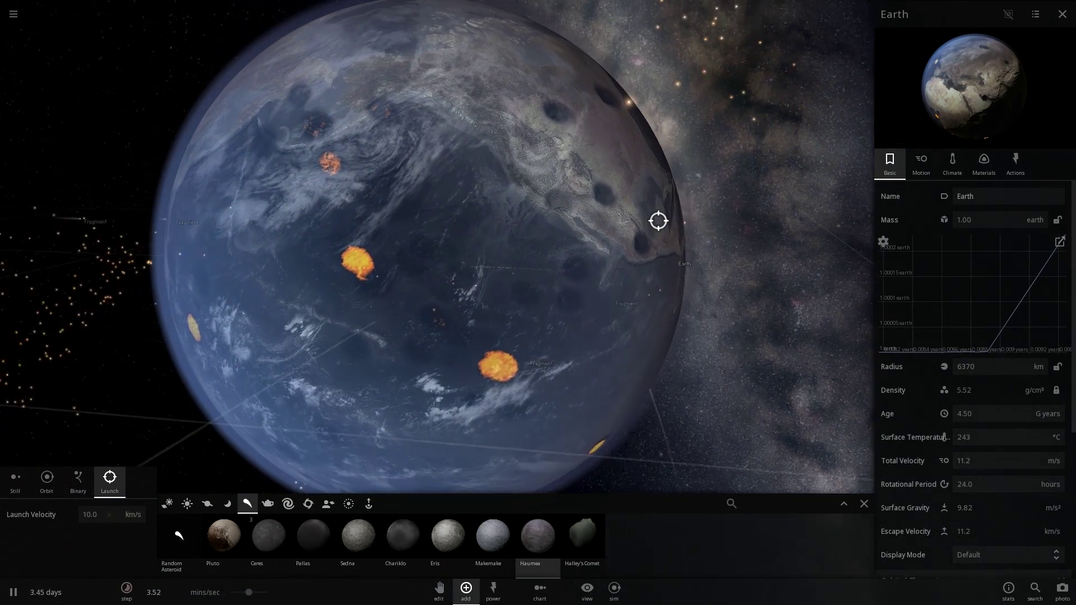
{"action": "left_click", "coordinate": [986, 166]}
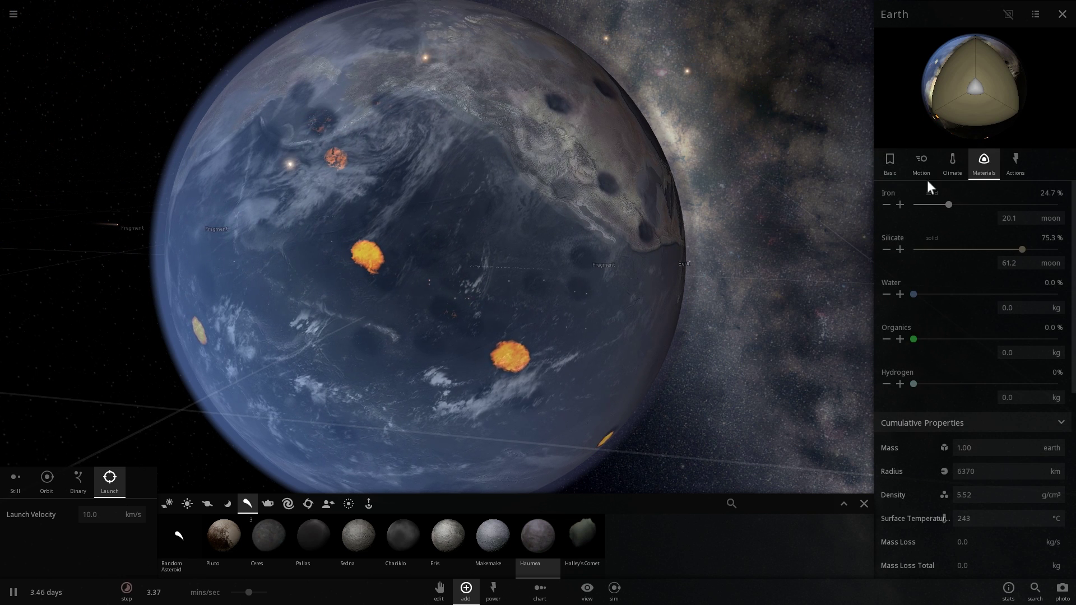
{"action": "left_click", "coordinate": [896, 170]}
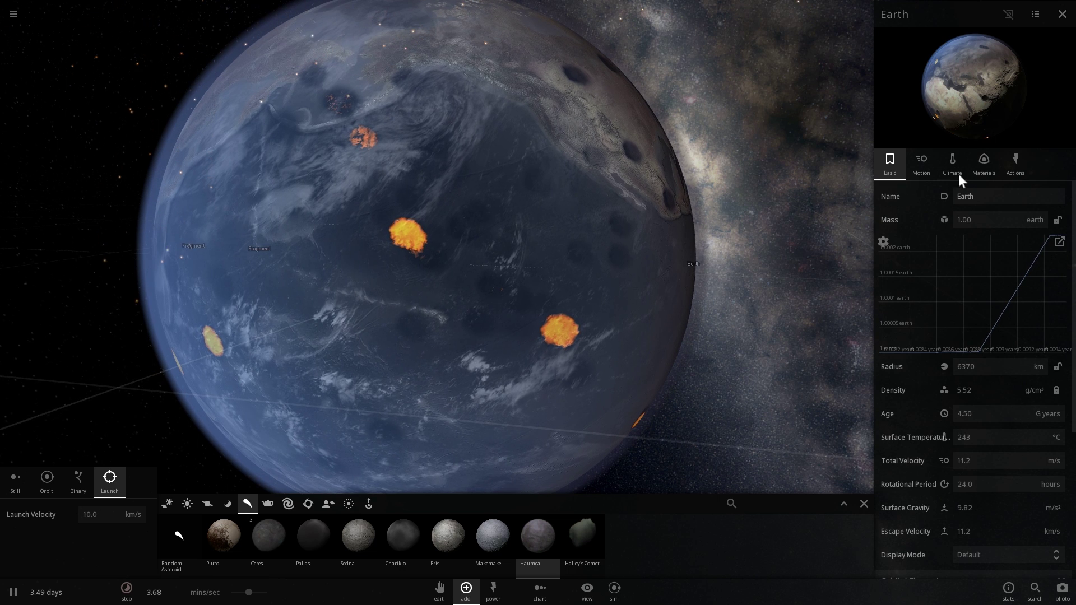
{"action": "left_click", "coordinate": [958, 168]}
{"action": "left_click", "coordinate": [981, 165]}
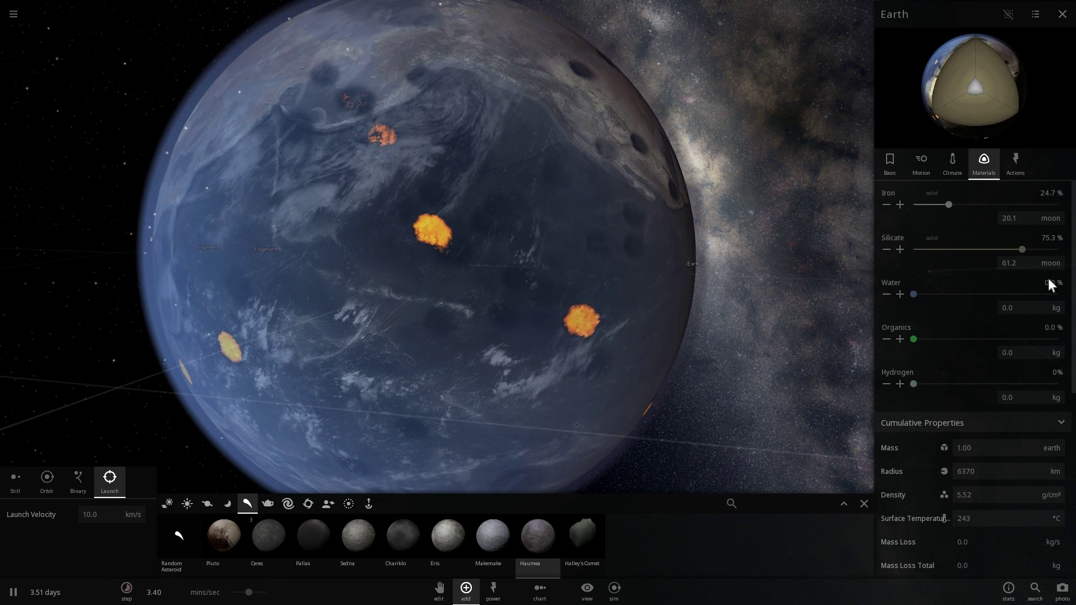
{"action": "left_click", "coordinate": [891, 168]}
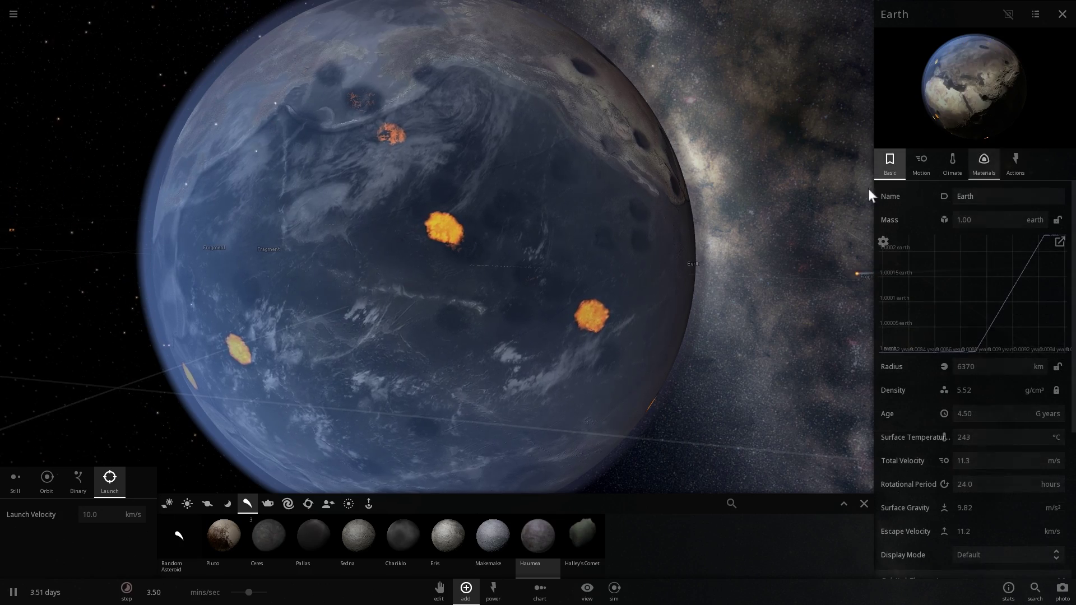
Step: Launch a long series of random asteroids at Earth at 10.0 km/s, spreading the impacts across the visible hemisphere
{"action": "right_click_drag", "start_coordinate": [602, 277], "coordinate": [660, 281]}
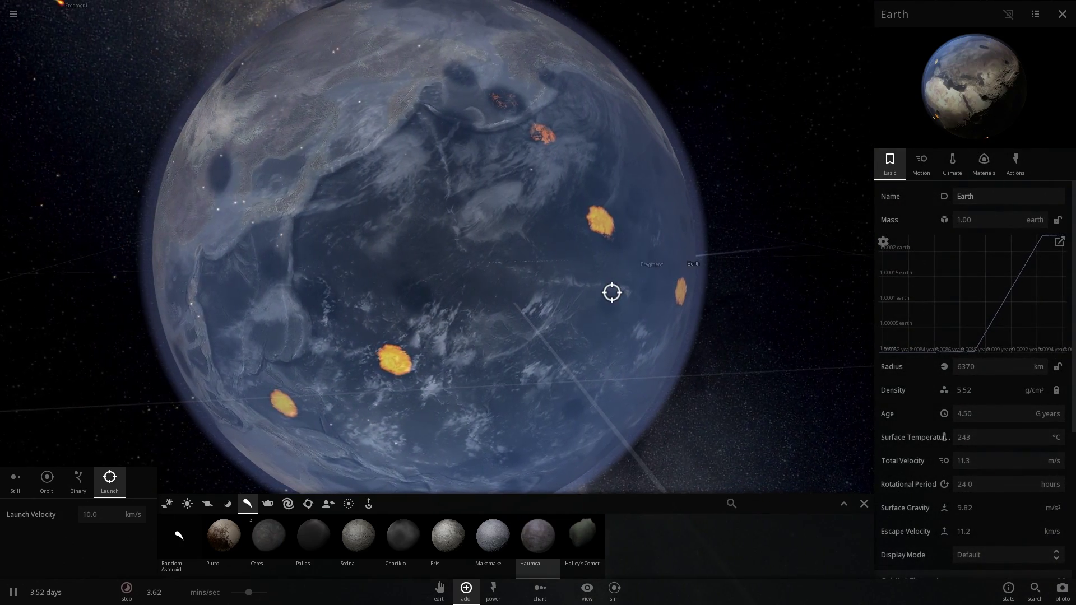
{"action": "right_click_drag", "start_coordinate": [532, 299], "coordinate": [608, 324]}
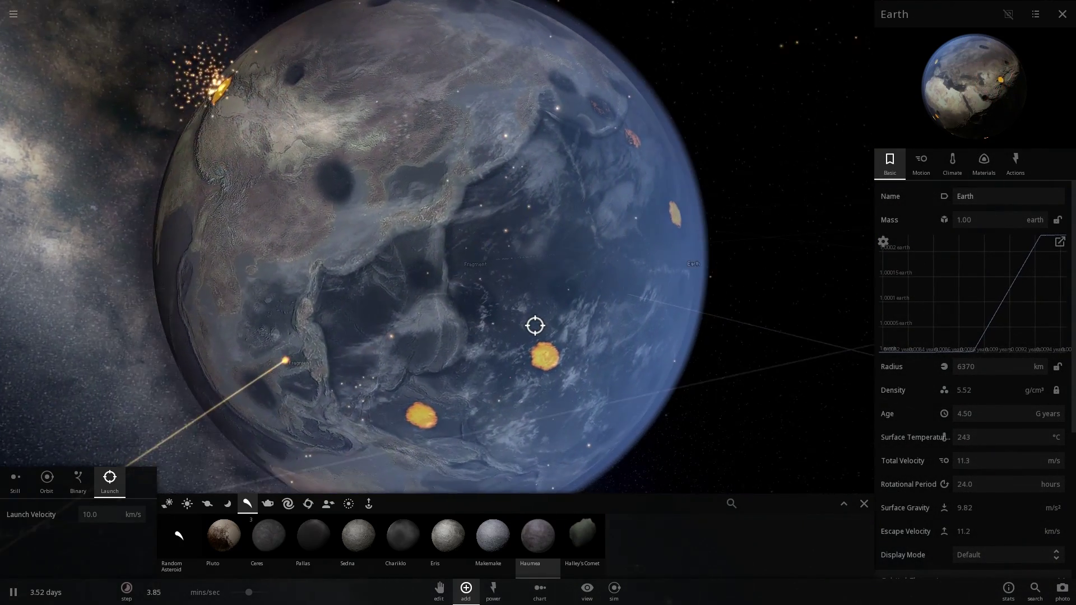
{"action": "right_click_drag", "start_coordinate": [517, 359], "coordinate": [498, 359]}
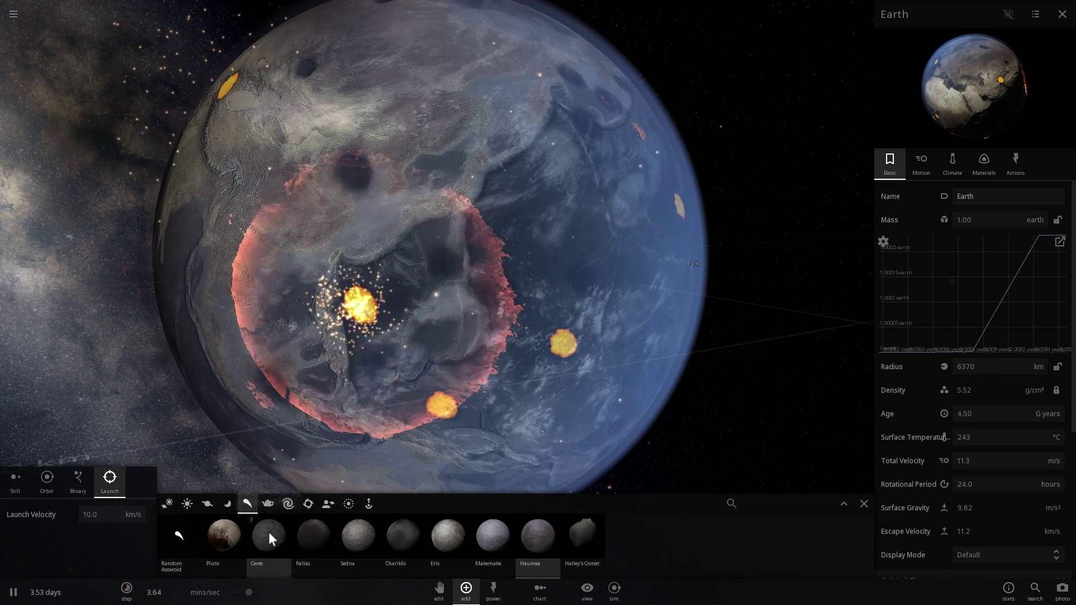
{"action": "left_click", "coordinate": [179, 537]}
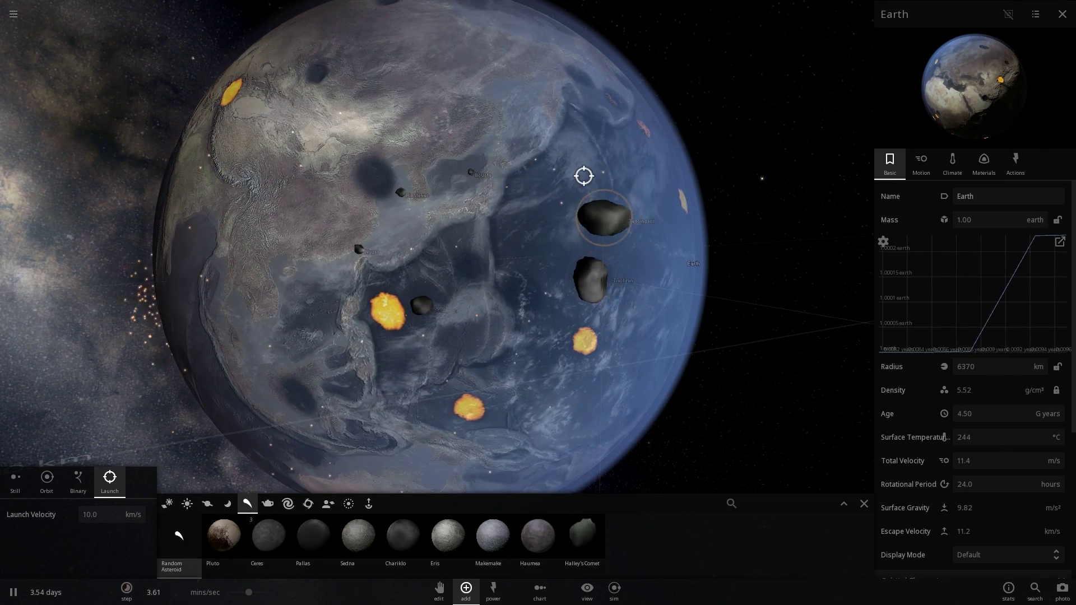
{"action": "left_click", "coordinate": [323, 294]}
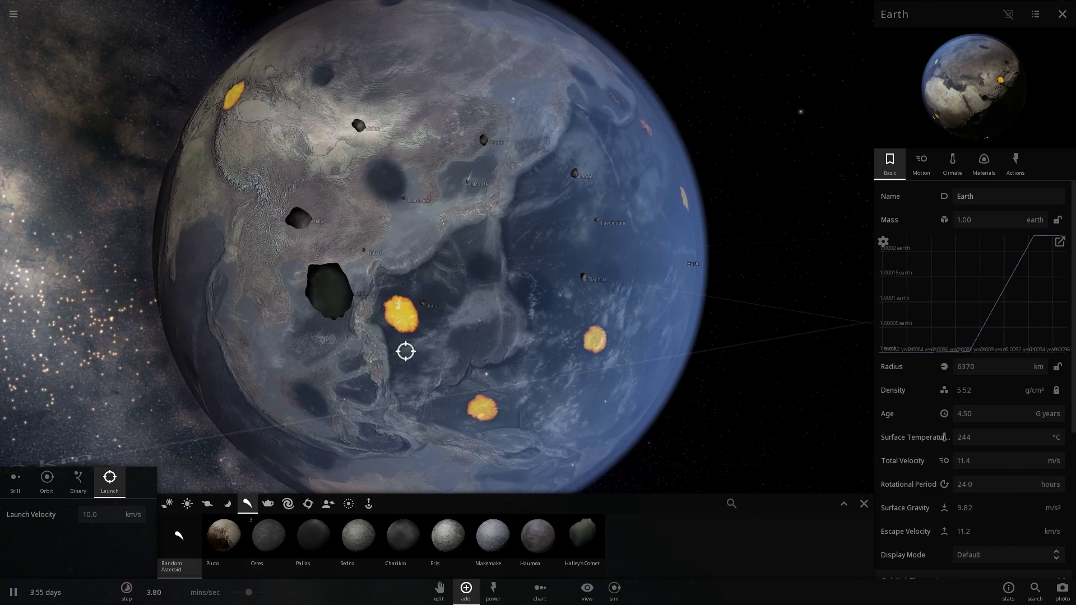
{"action": "left_click", "coordinate": [407, 352]}
{"action": "left_click", "coordinate": [525, 343]}
{"action": "left_click", "coordinate": [597, 250]}
{"action": "left_click", "coordinate": [614, 190]}
{"action": "left_click", "coordinate": [564, 174]}
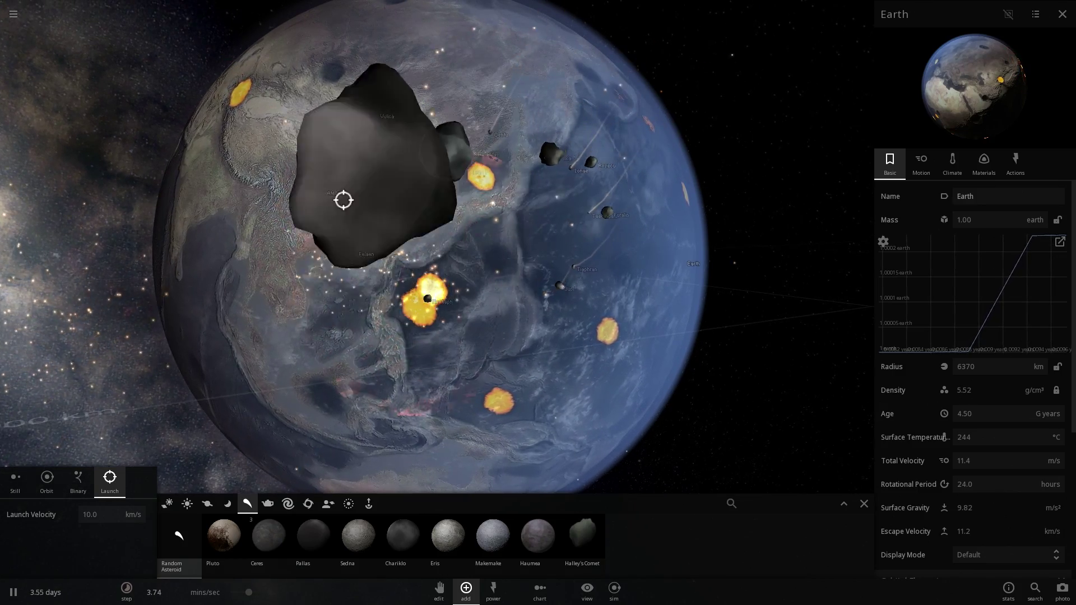
{"action": "left_click", "coordinate": [530, 185]}
{"action": "left_click", "coordinate": [451, 157]}
{"action": "left_click", "coordinate": [406, 153]}
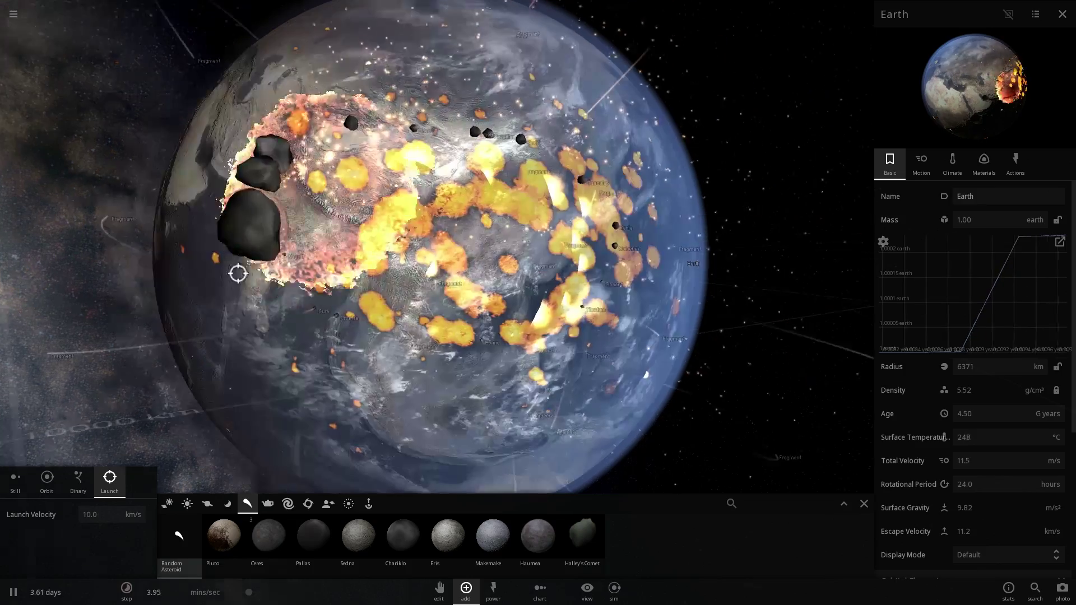
{"action": "left_click", "coordinate": [375, 372]}
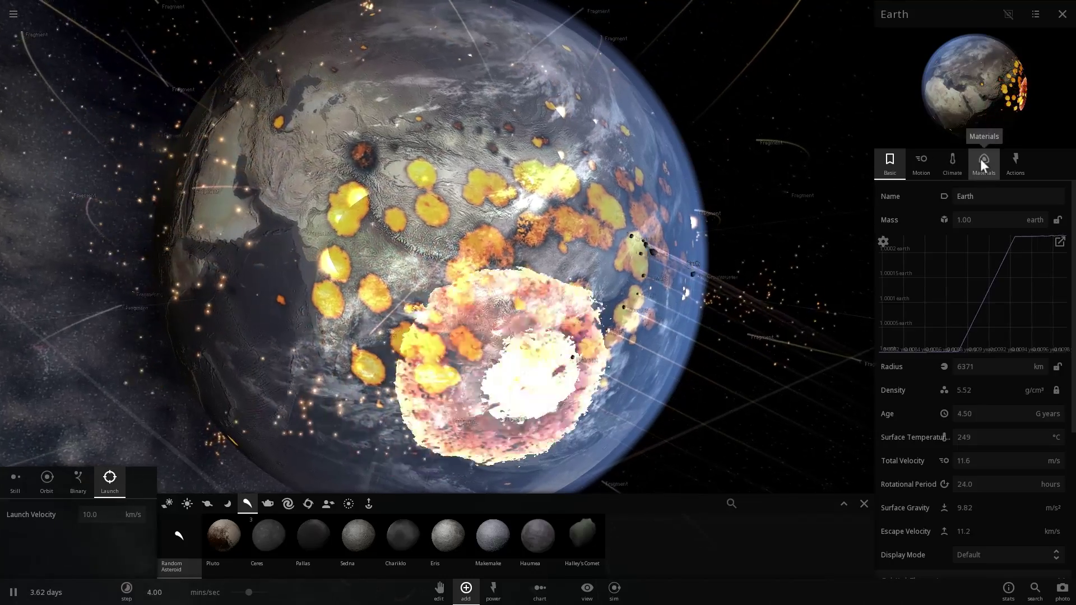
Step: Check the water in Earth's composition and compare it with the planet's mass graph after the asteroid bombardment
{"action": "left_click", "coordinate": [982, 162]}
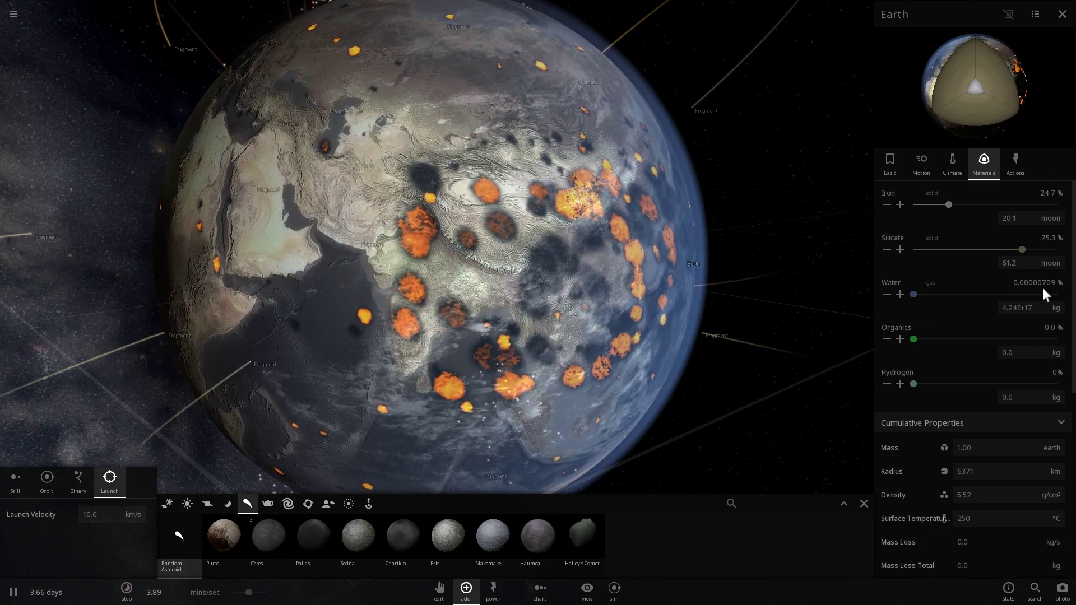
{"action": "scroll", "coordinate": [628, 235], "scroll_direction": "down", "scroll_amount": 5}
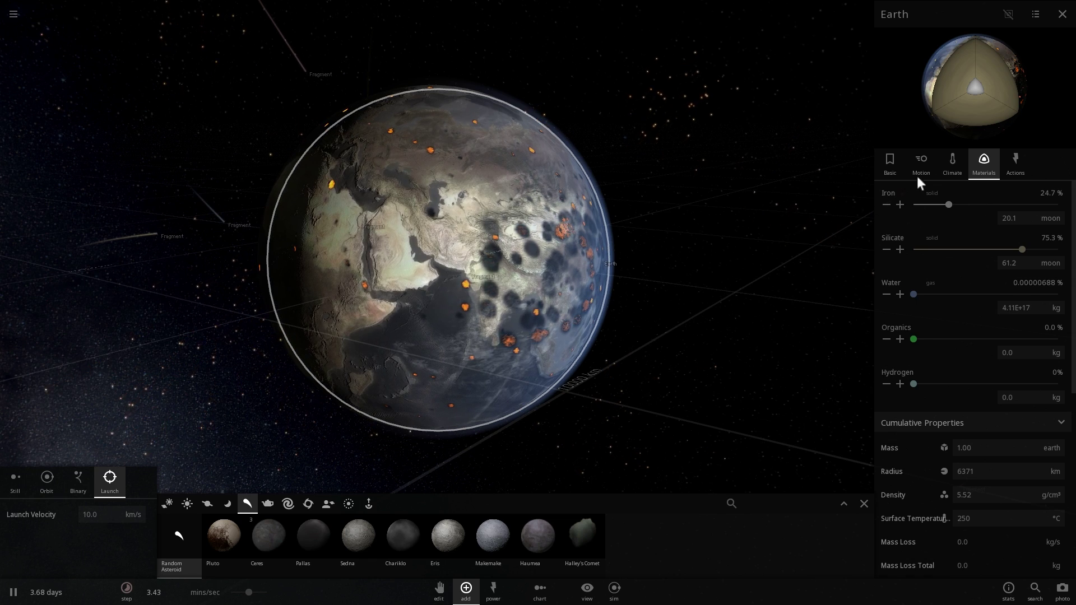
{"action": "left_click", "coordinate": [894, 167]}
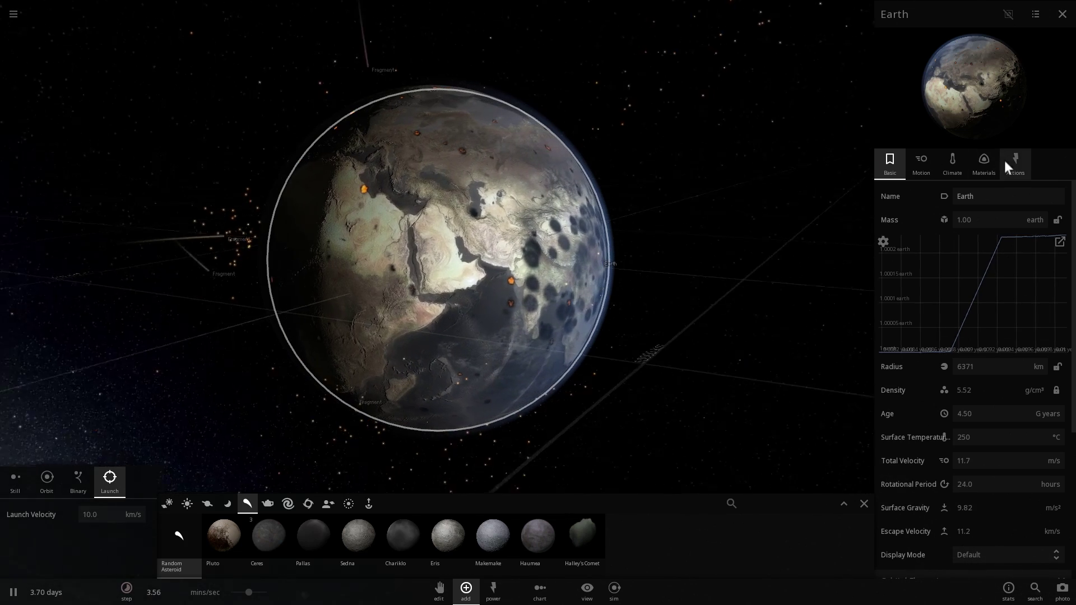
{"action": "left_click", "coordinate": [989, 165]}
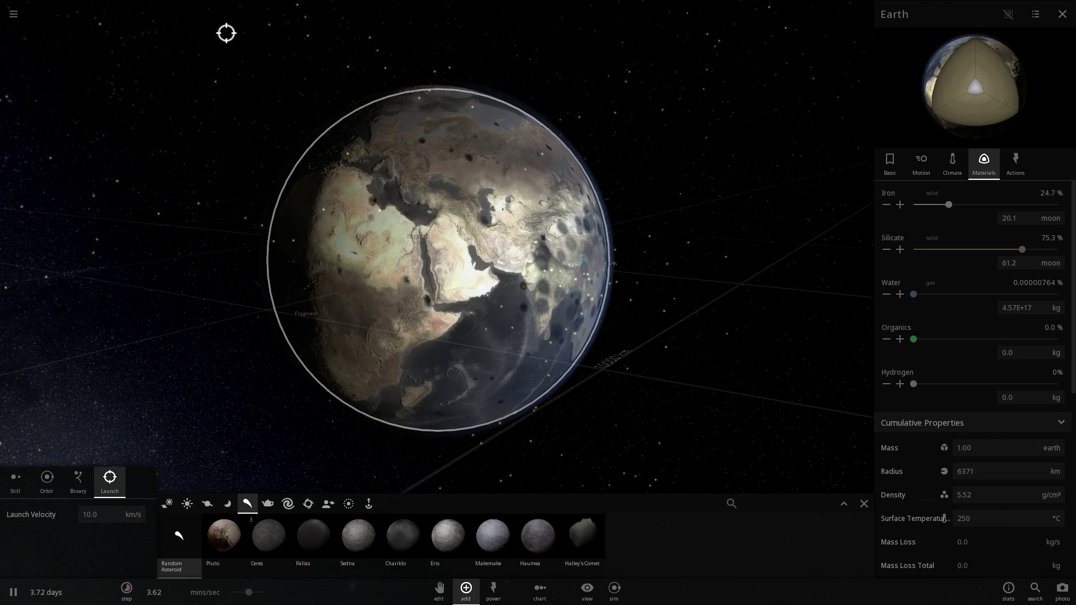
Step: Open a fresh simulation of the intact Earth and select the planet
{"action": "left_click", "coordinate": [15, 15]}
{"action": "left_click", "coordinate": [40, 107]}
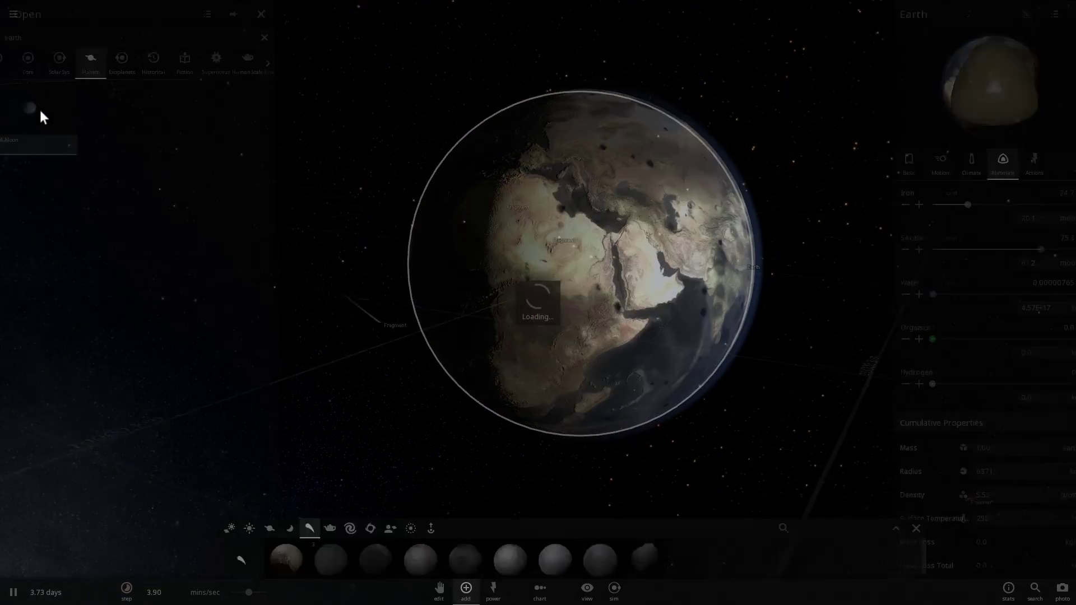
{"action": "left_click", "coordinate": [558, 281]}
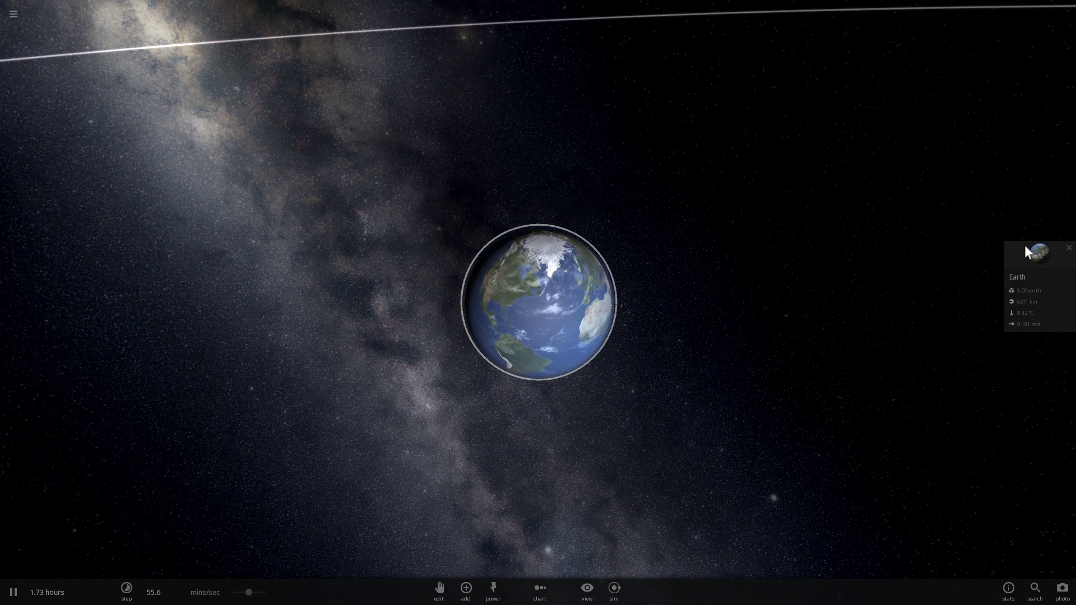
Step: Check the water share in the intact Earth's composition and view its oceans from different distances
{"action": "left_click", "coordinate": [985, 159]}
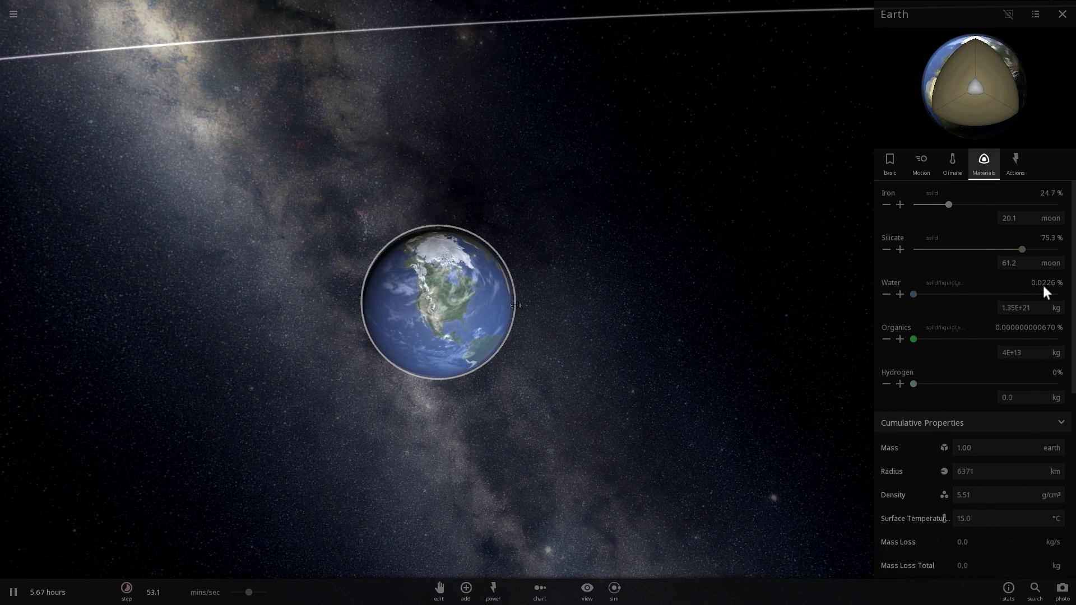
{"action": "scroll", "coordinate": [790, 323], "scroll_direction": "up", "scroll_amount": 5}
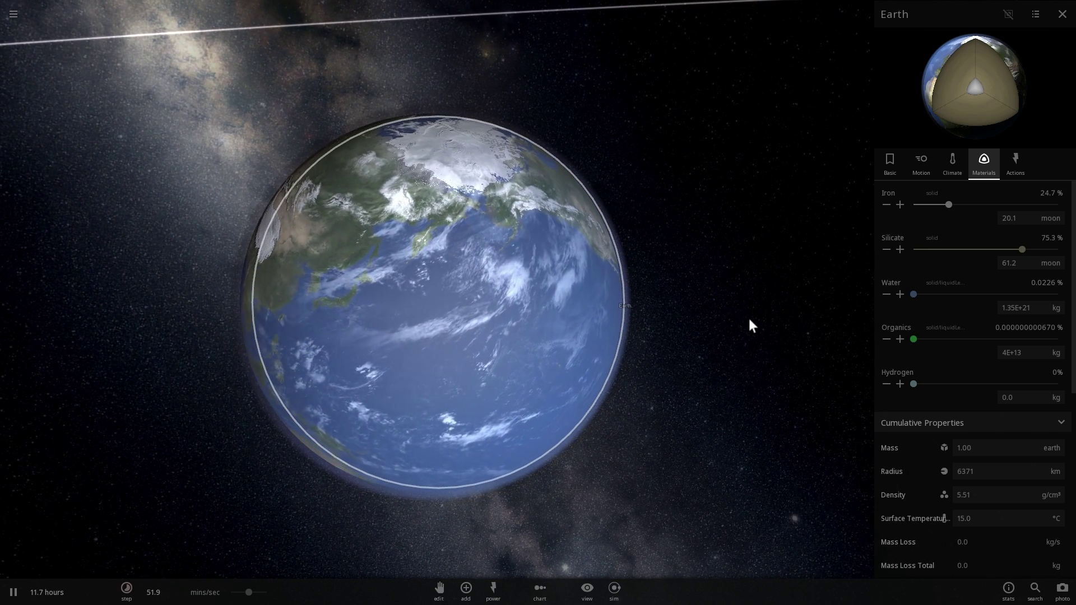
{"action": "scroll", "coordinate": [749, 318], "scroll_direction": "down", "scroll_amount": 3}
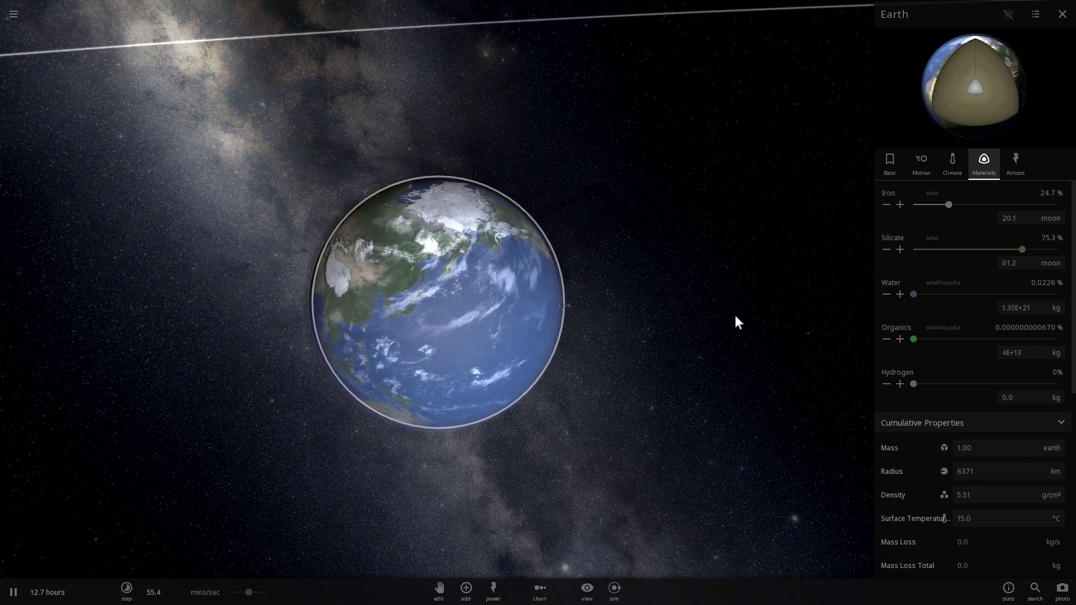
{"action": "left_click_drag", "start_coordinate": [734, 313], "coordinate": [711, 304]}
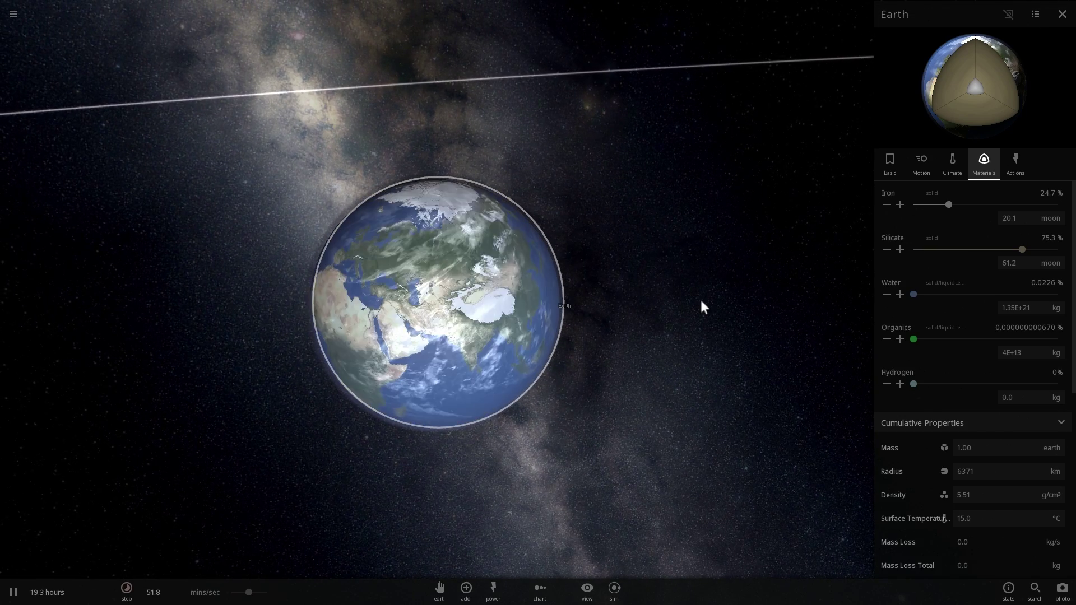
{"action": "scroll", "coordinate": [673, 301], "scroll_direction": "up", "scroll_amount": 2}
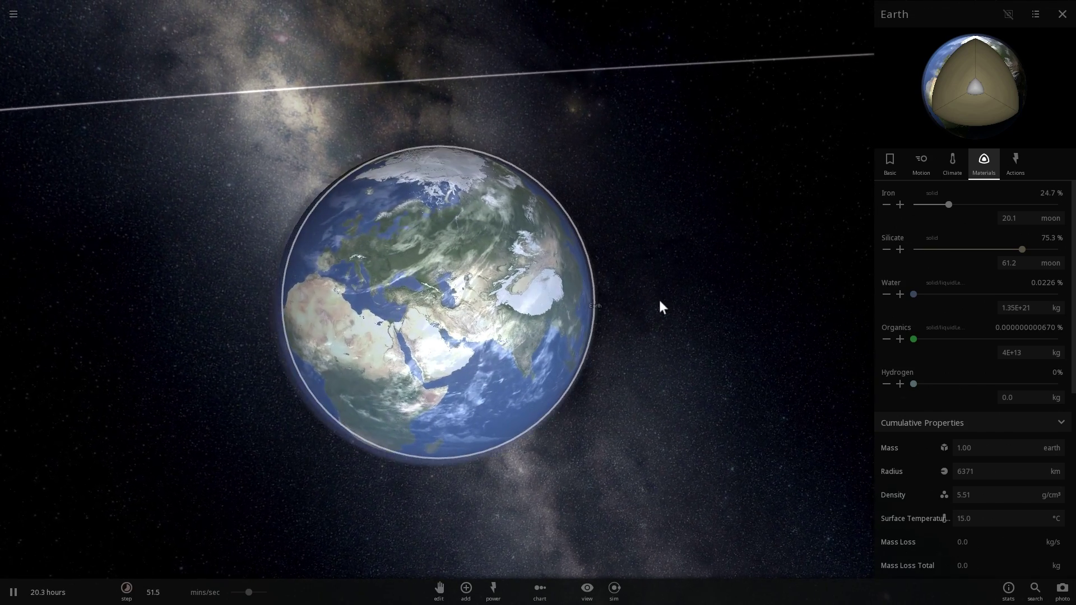
Step: Start adding objects in launch mode and reduce Earth's water to 0.0 %
{"action": "scroll", "coordinate": [659, 300], "scroll_direction": "up", "scroll_amount": 2}
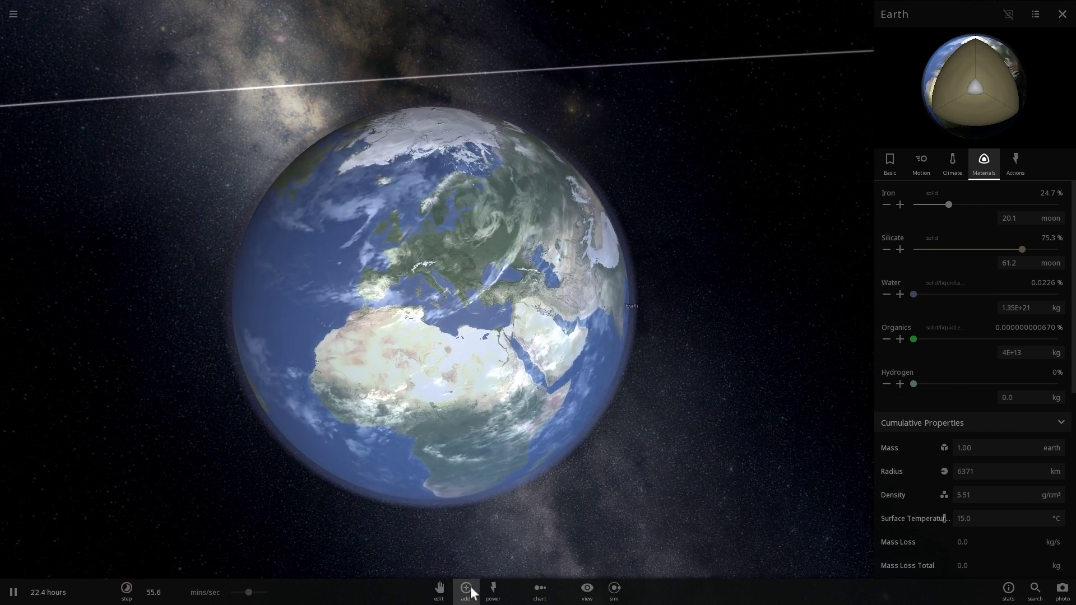
{"action": "left_click", "coordinate": [470, 590]}
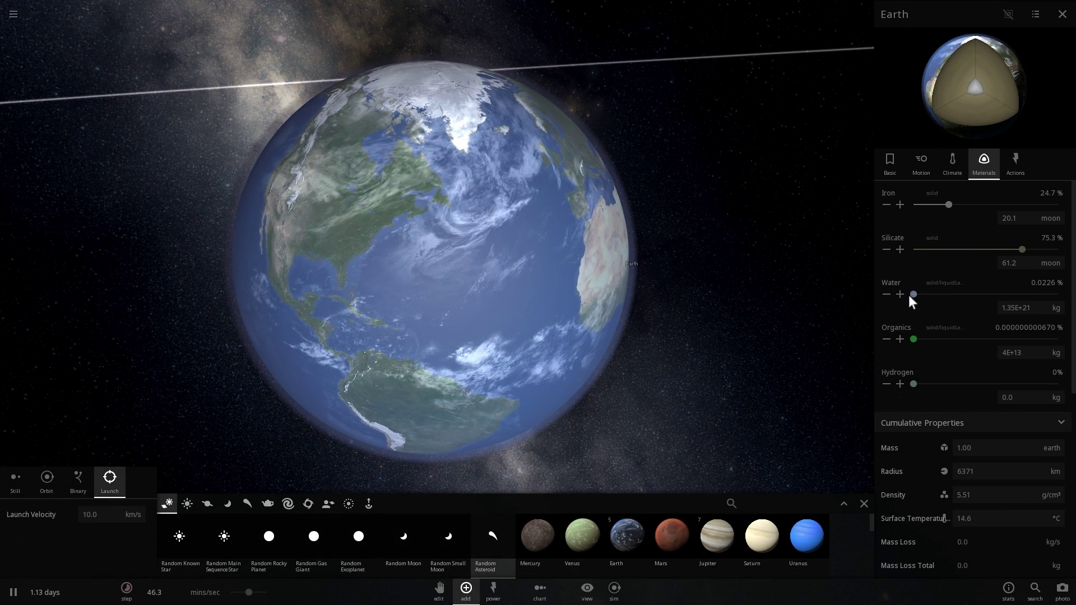
{"action": "left_click_drag", "start_coordinate": [914, 294], "coordinate": [904, 295]}
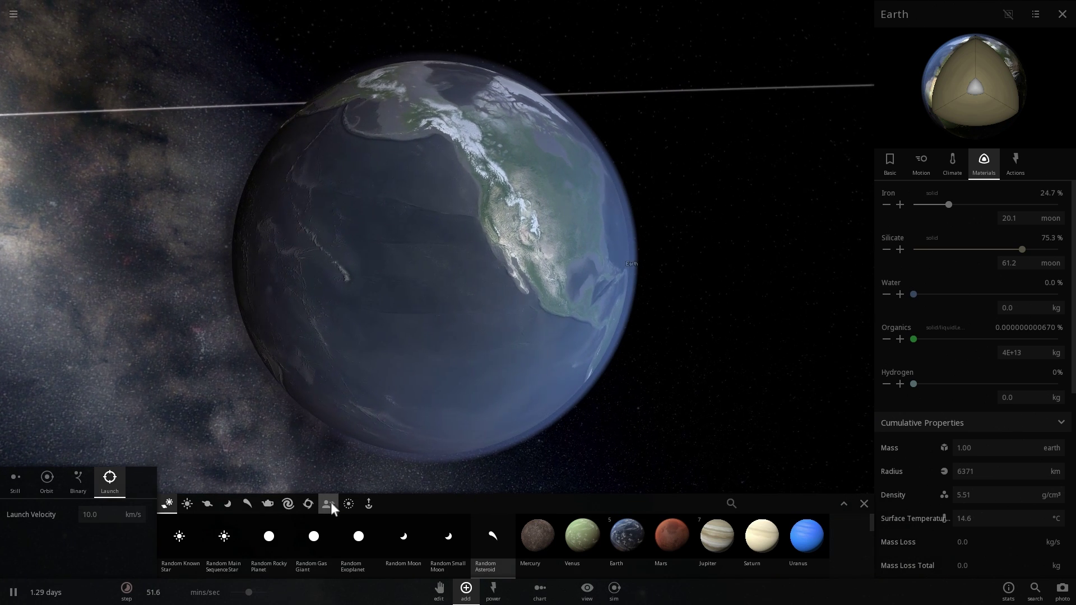
Step: Slow the simulation to seconds per second and launch Ceres at Earth at 10.0 km/s
{"action": "left_click", "coordinate": [247, 503]}
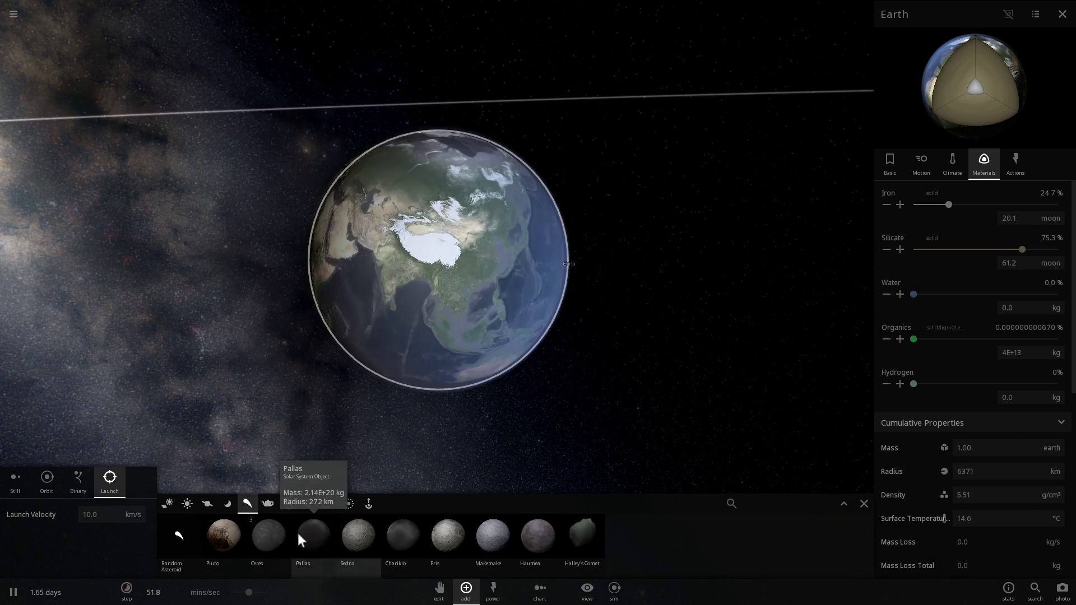
{"action": "left_click", "coordinate": [273, 533]}
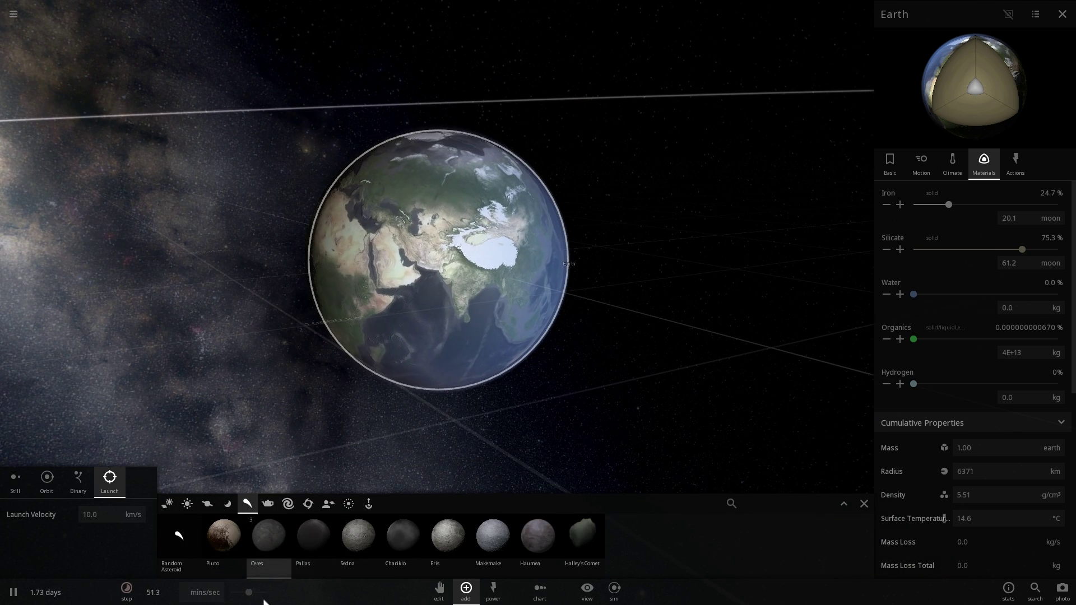
{"action": "left_click_drag", "start_coordinate": [248, 593], "coordinate": [236, 594]}
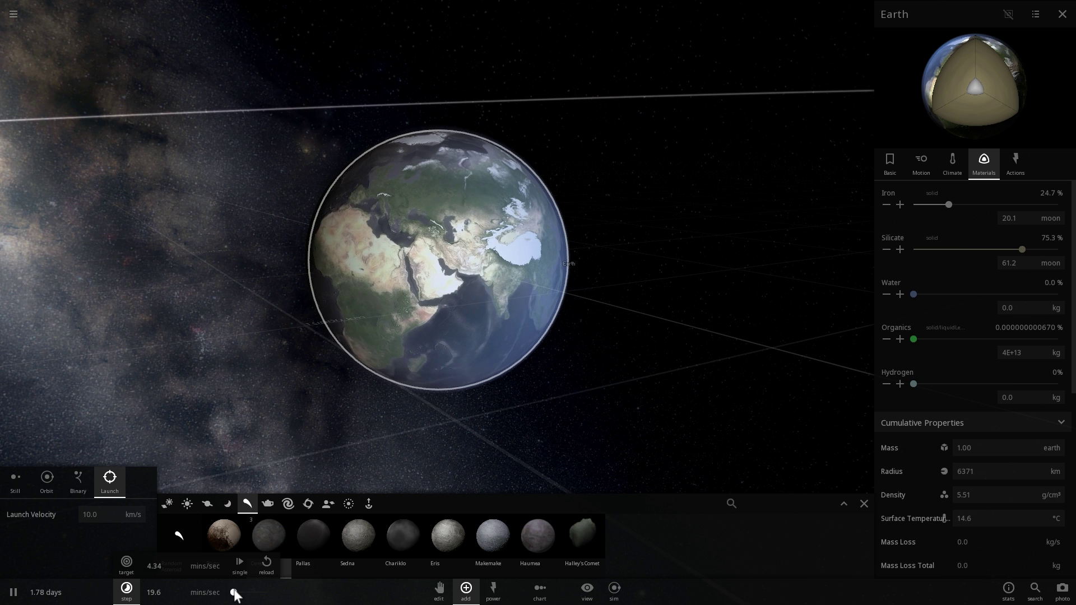
{"action": "scroll", "coordinate": [453, 336], "scroll_direction": "up", "scroll_amount": 4}
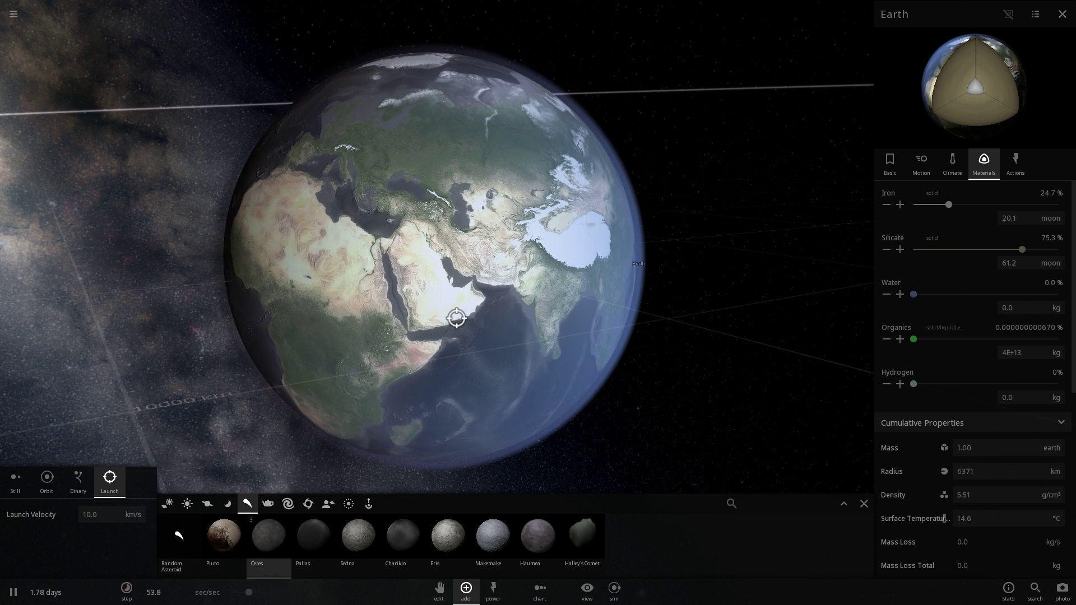
{"action": "scroll", "coordinate": [455, 271], "scroll_direction": "down", "scroll_amount": 3}
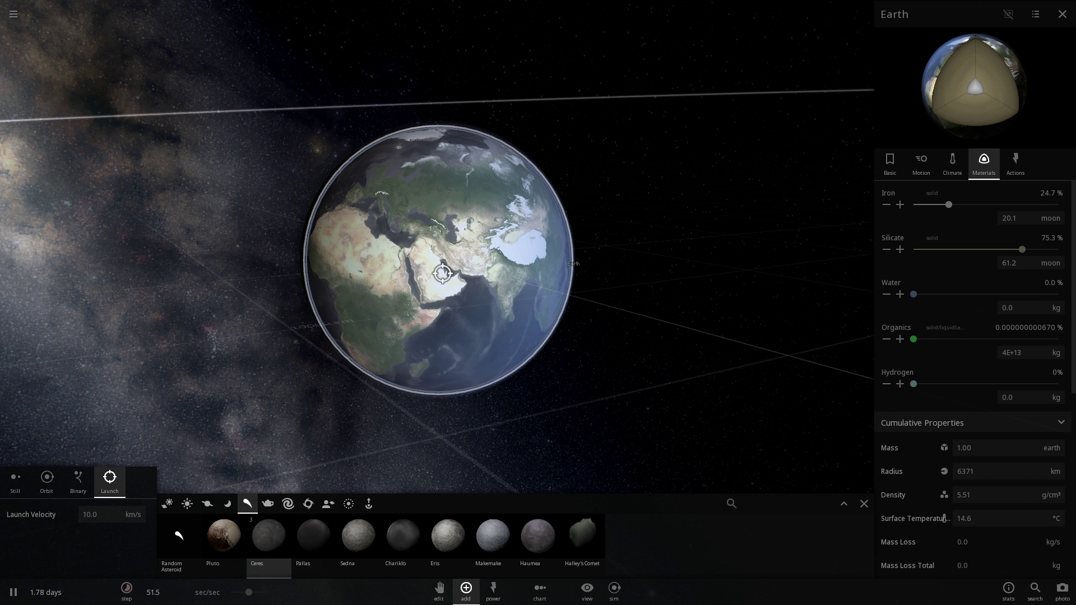
{"action": "left_click", "coordinate": [429, 274]}
Step: Select the approaching Ceres and raise the water in its composition to 34.9 %
{"action": "left_click", "coordinate": [429, 278]}
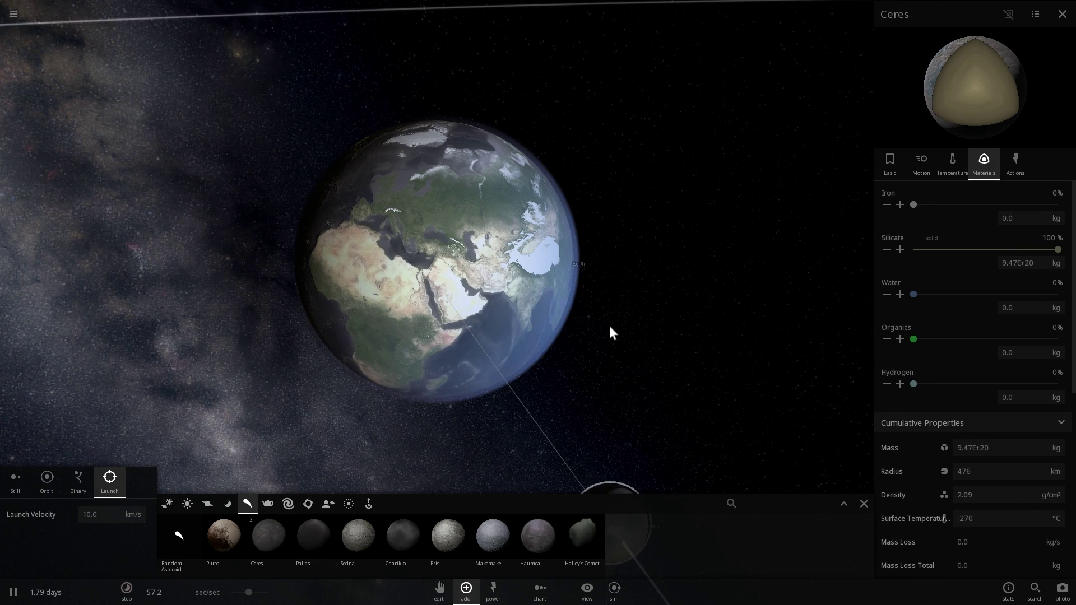
{"action": "left_click", "coordinate": [900, 300]}
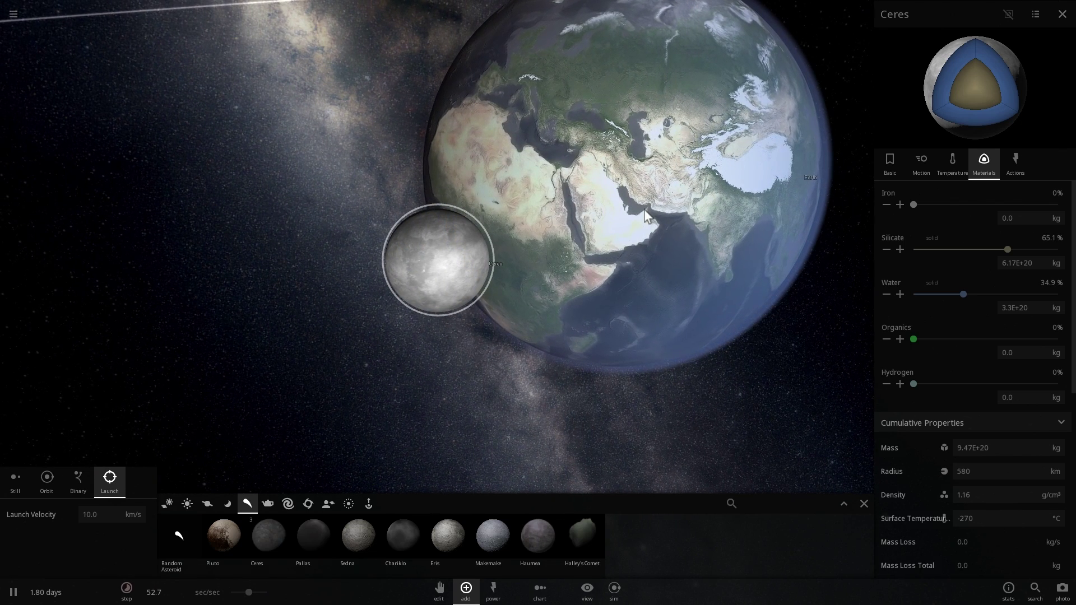
Step: Check the water in Earth's composition after the Ceres impact and examine the ocean basins and impact area from several sides and distances
{"action": "left_click", "coordinate": [652, 186]}
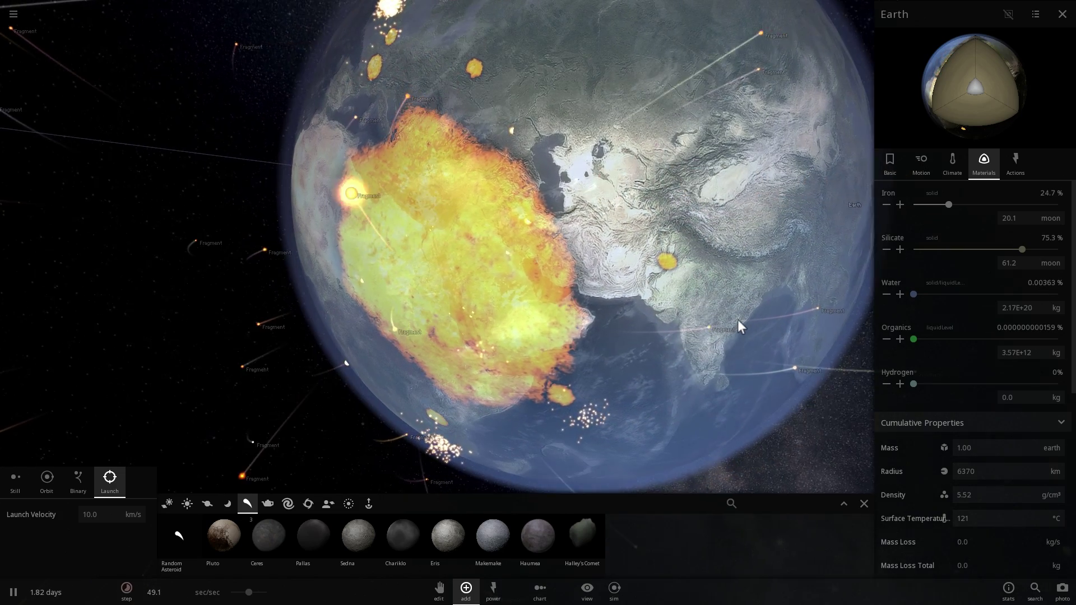
{"action": "scroll", "coordinate": [737, 319], "scroll_direction": "down", "scroll_amount": 3}
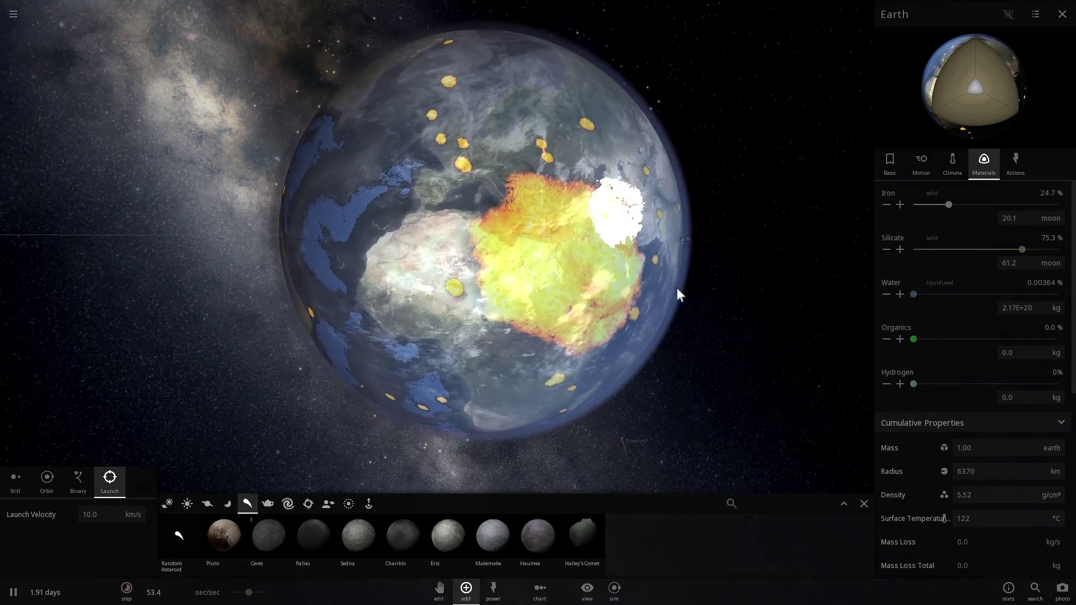
{"action": "right_click_drag", "start_coordinate": [677, 288], "coordinate": [431, 272]}
{"action": "scroll", "coordinate": [397, 273], "scroll_direction": "up", "scroll_amount": 3}
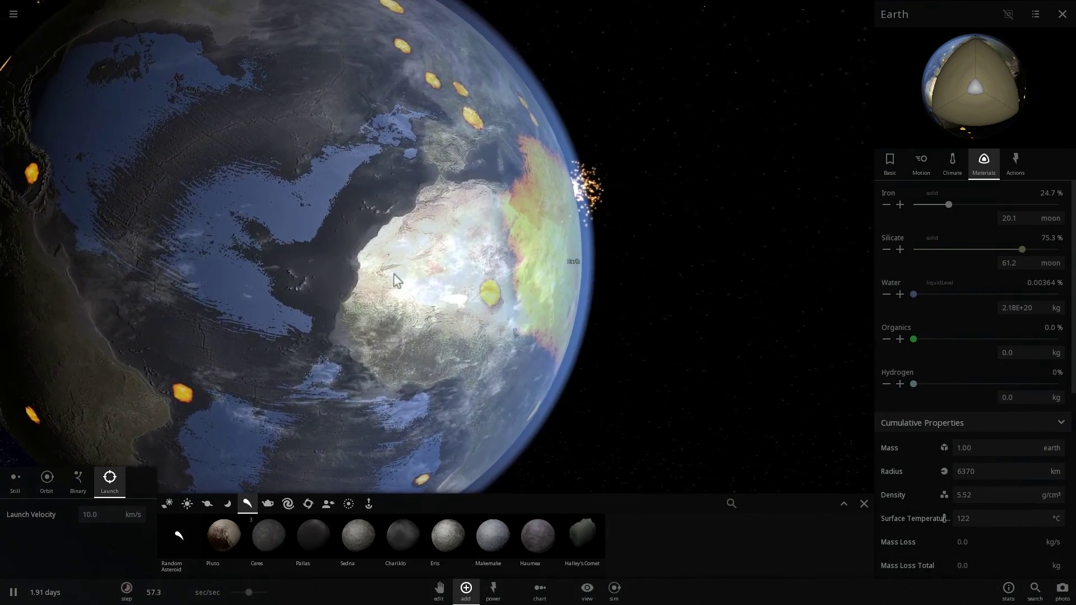
{"action": "left_click_drag", "start_coordinate": [396, 280], "coordinate": [445, 301]}
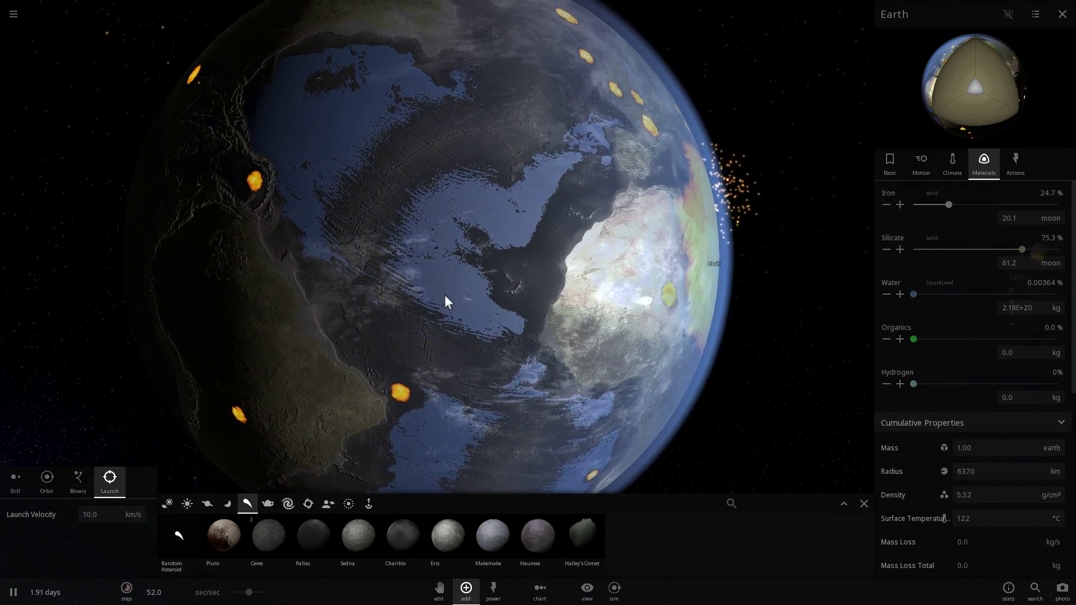
{"action": "right_click_drag", "start_coordinate": [445, 296], "coordinate": [412, 317]}
{"action": "scroll", "coordinate": [412, 317], "scroll_direction": "up", "scroll_amount": 3}
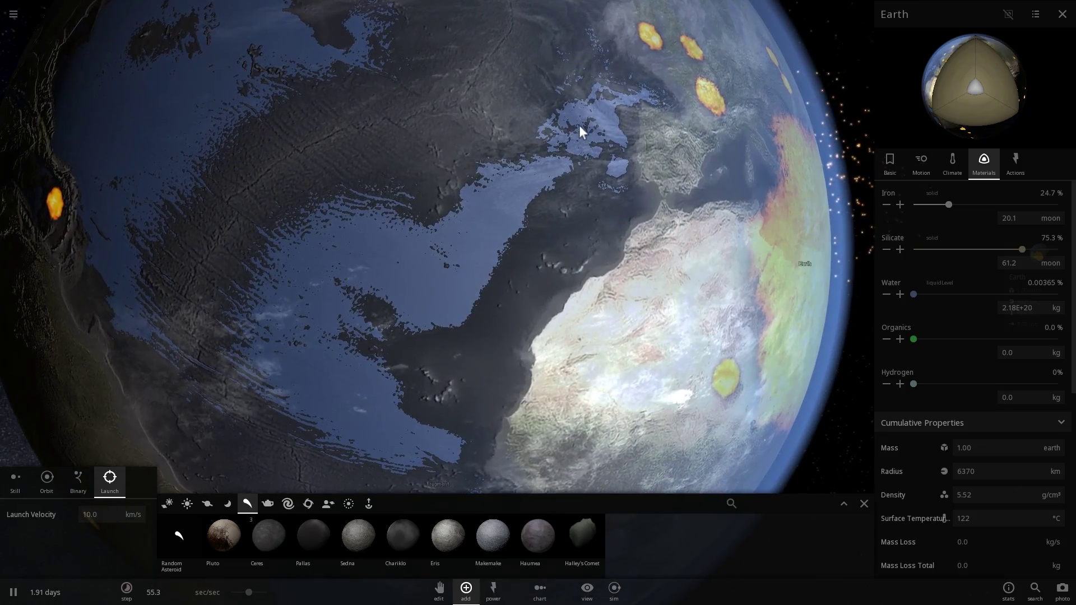
{"action": "scroll", "coordinate": [280, 240], "scroll_direction": "down", "scroll_amount": 5}
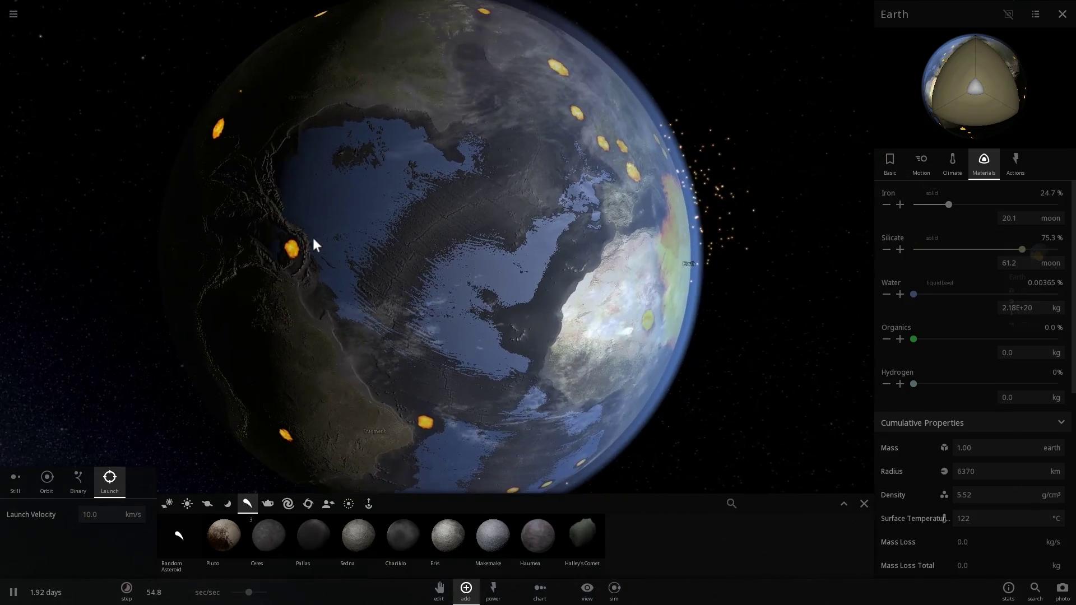
Step: Examine Earth's ocean basins, the impact area and the surrounding fragments from several sides and distances
{"action": "left_click_drag", "start_coordinate": [506, 260], "coordinate": [506, 233]}
{"action": "scroll", "coordinate": [500, 237], "scroll_direction": "down", "scroll_amount": 5}
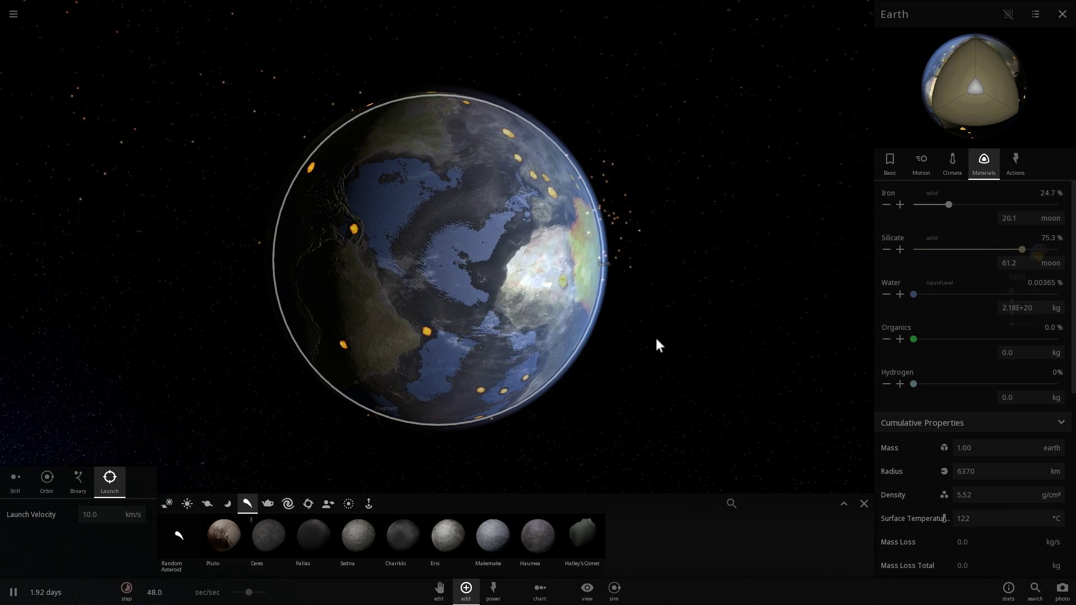
{"action": "left_click_drag", "start_coordinate": [644, 337], "coordinate": [601, 338]}
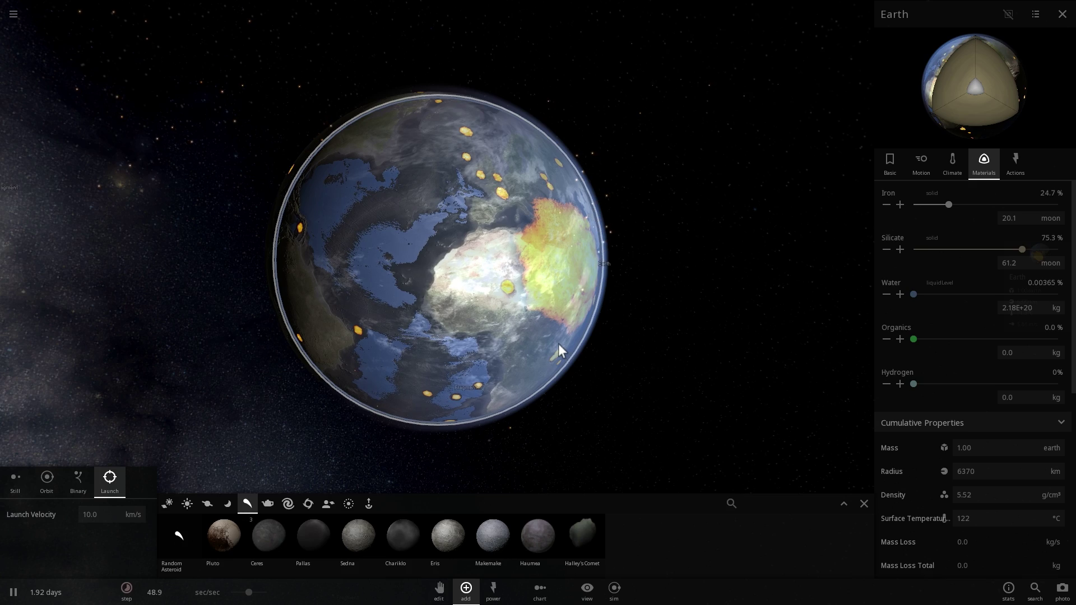
{"action": "left_click_drag", "start_coordinate": [529, 340], "coordinate": [536, 303]}
{"action": "scroll", "coordinate": [527, 355], "scroll_direction": "up", "scroll_amount": 5}
{"action": "scroll", "coordinate": [535, 303], "scroll_direction": "down", "scroll_amount": 3}
{"action": "left_click_drag", "start_coordinate": [591, 347], "coordinate": [540, 362]}
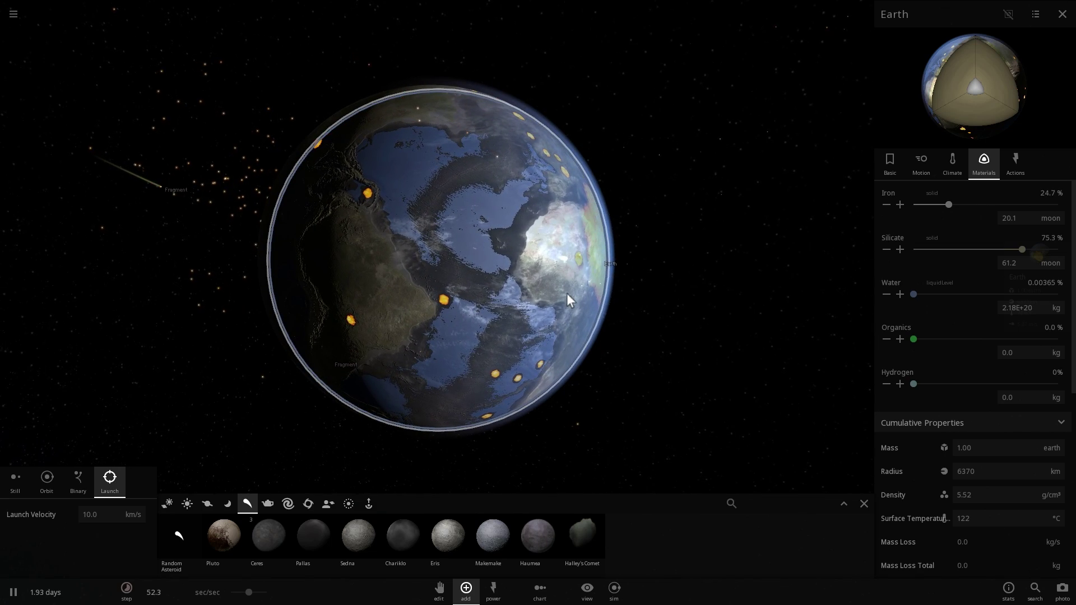
{"action": "left_click_drag", "start_coordinate": [538, 316], "coordinate": [446, 344]}
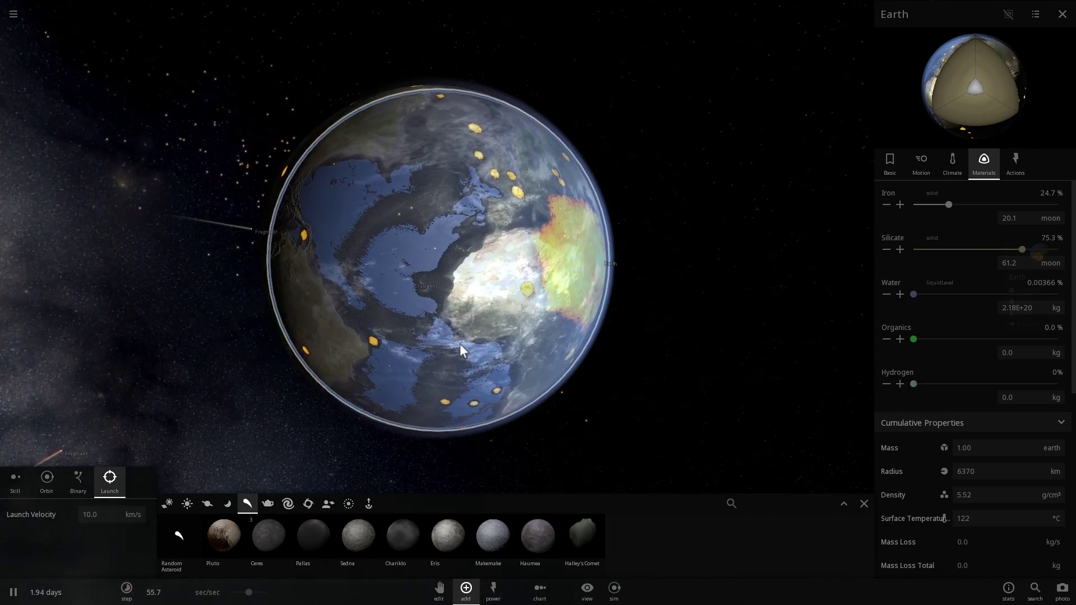
{"action": "scroll", "coordinate": [461, 343], "scroll_direction": "down", "scroll_amount": 5}
{"action": "scroll", "coordinate": [461, 343], "scroll_direction": "up", "scroll_amount": 4}
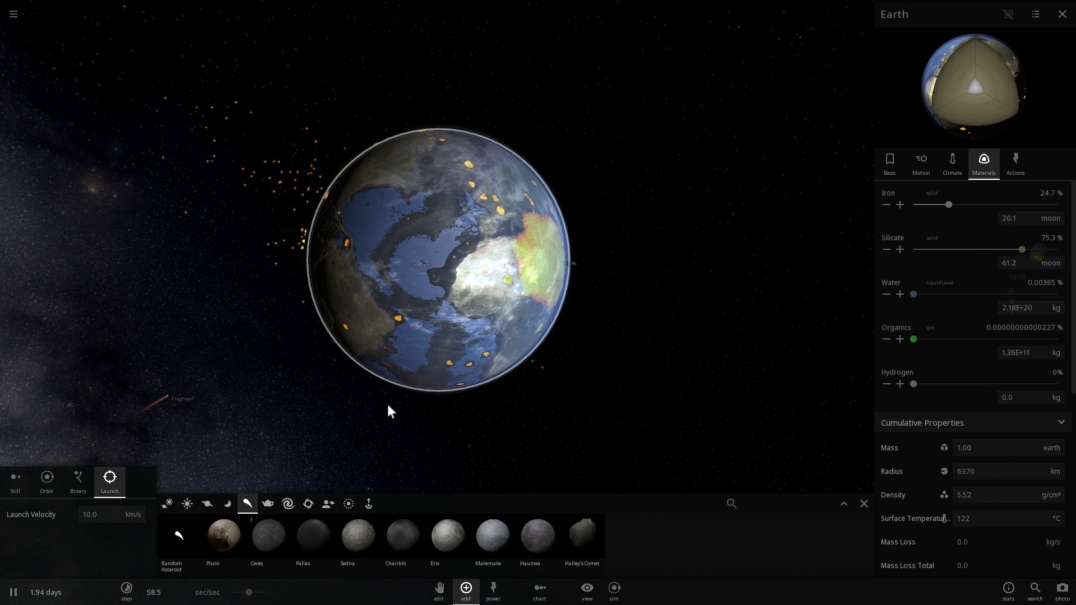
{"action": "scroll", "coordinate": [455, 406], "scroll_direction": "down", "scroll_amount": 3}
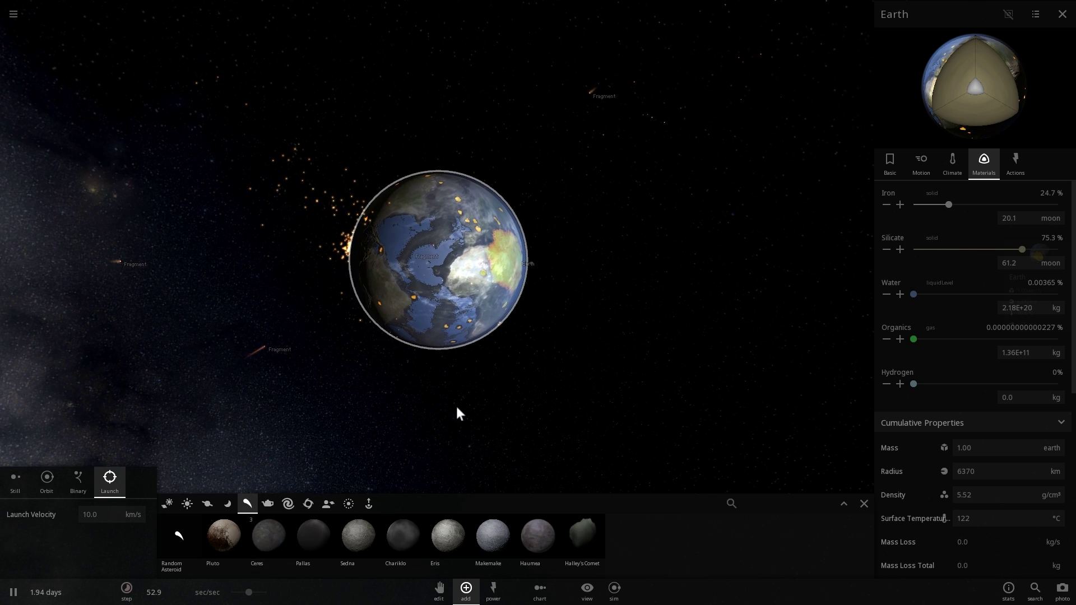
{"action": "scroll", "coordinate": [458, 401], "scroll_direction": "up", "scroll_amount": 3}
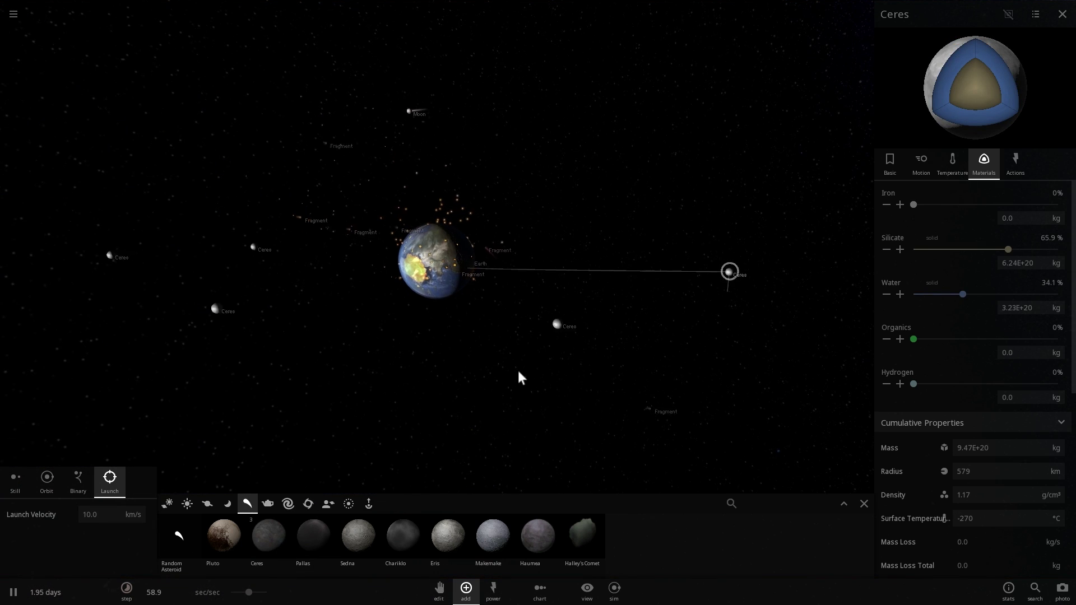
Step: Inspect Earth and the Ceres bodies approaching it from several angles, and select Earth to view its composition
{"action": "scroll", "coordinate": [518, 371], "scroll_direction": "up", "scroll_amount": 5}
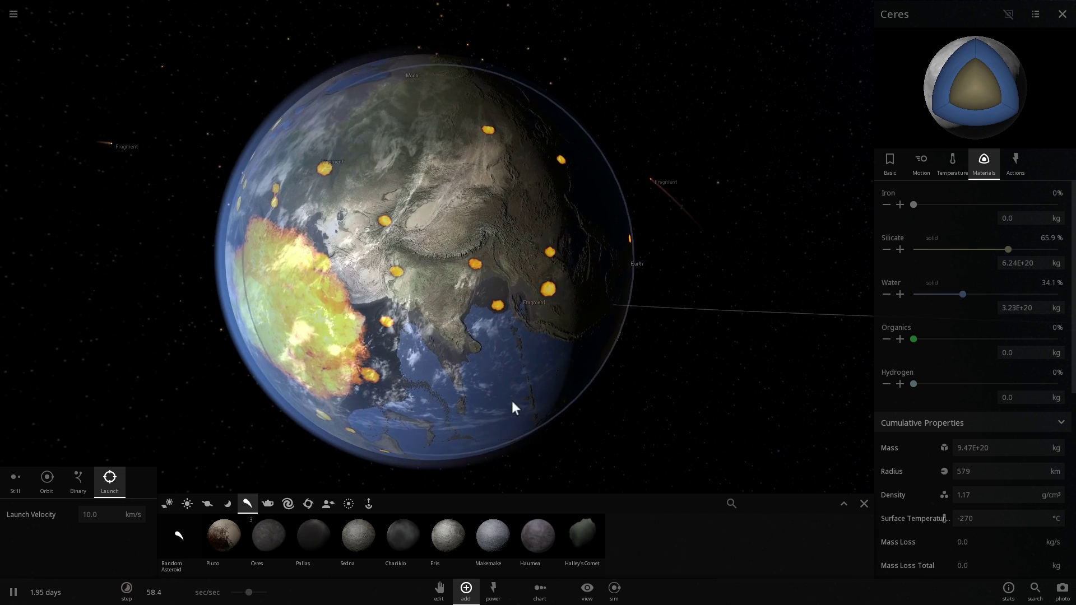
{"action": "scroll", "coordinate": [512, 402], "scroll_direction": "down", "scroll_amount": 5}
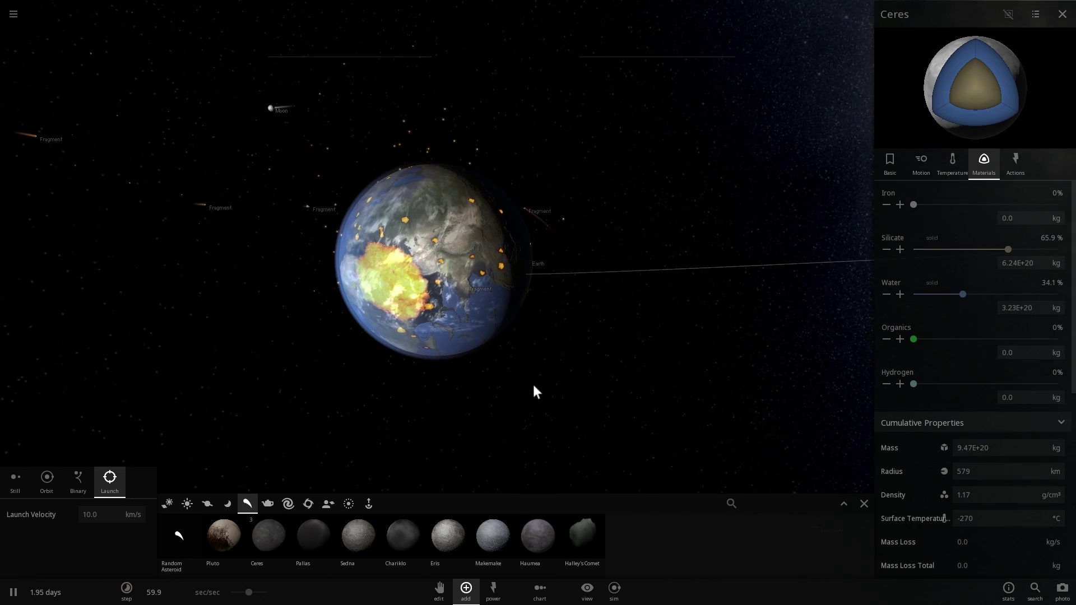
{"action": "key", "text": "a"}
{"action": "key", "text": "a"}
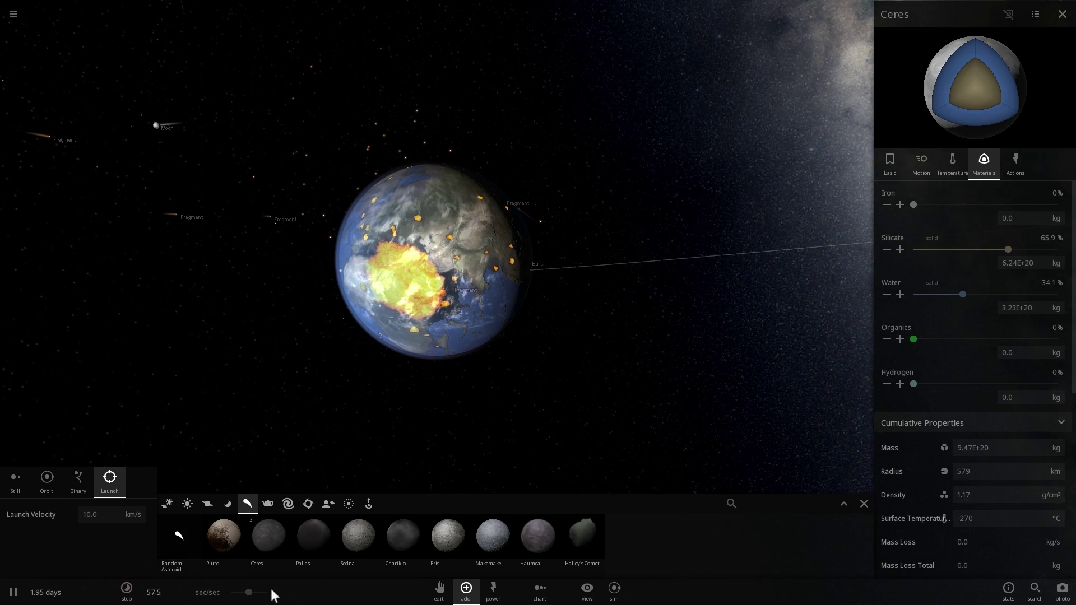
{"action": "scroll", "coordinate": [398, 425], "scroll_direction": "up", "scroll_amount": 3}
{"action": "left_click_drag", "start_coordinate": [415, 381], "coordinate": [546, 371]}
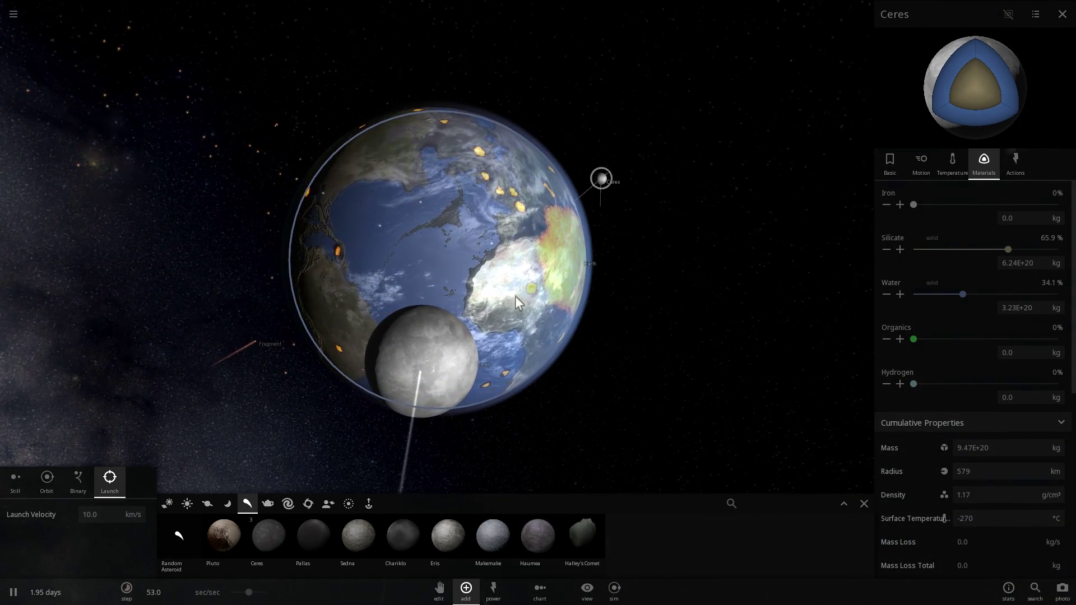
{"action": "right_click_drag", "start_coordinate": [488, 311], "coordinate": [463, 307]}
{"action": "left_click", "coordinate": [398, 291]}
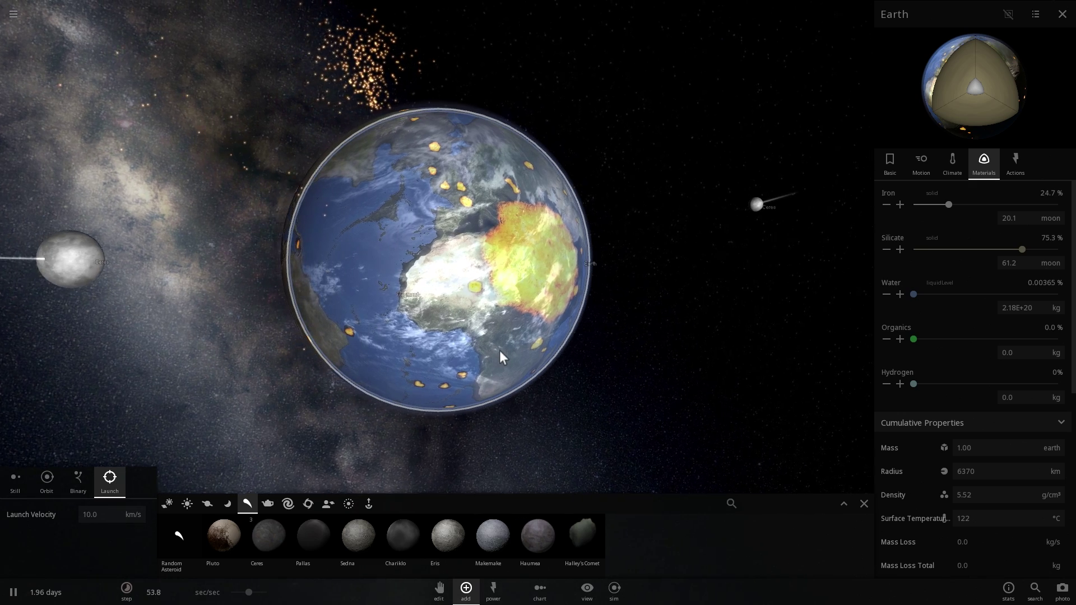
Step: Follow the Ceres impacts on Earth from several sides and distances while checking the water in its composition
{"action": "scroll", "coordinate": [547, 375], "scroll_direction": "up", "scroll_amount": 3}
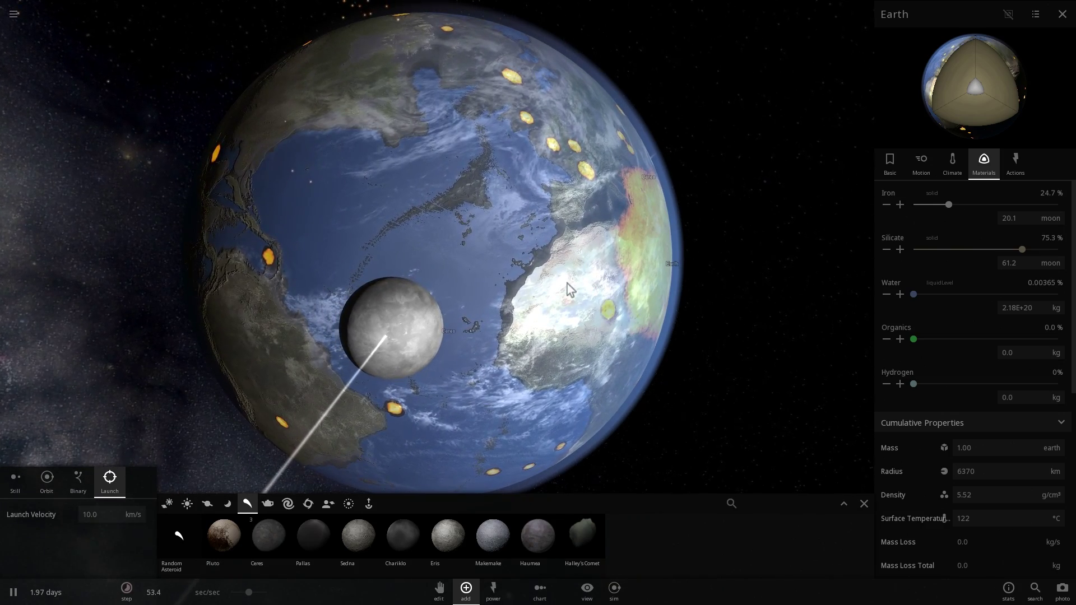
{"action": "right_click_drag", "start_coordinate": [590, 295], "coordinate": [483, 340]}
{"action": "scroll", "coordinate": [513, 313], "scroll_direction": "down", "scroll_amount": 4}
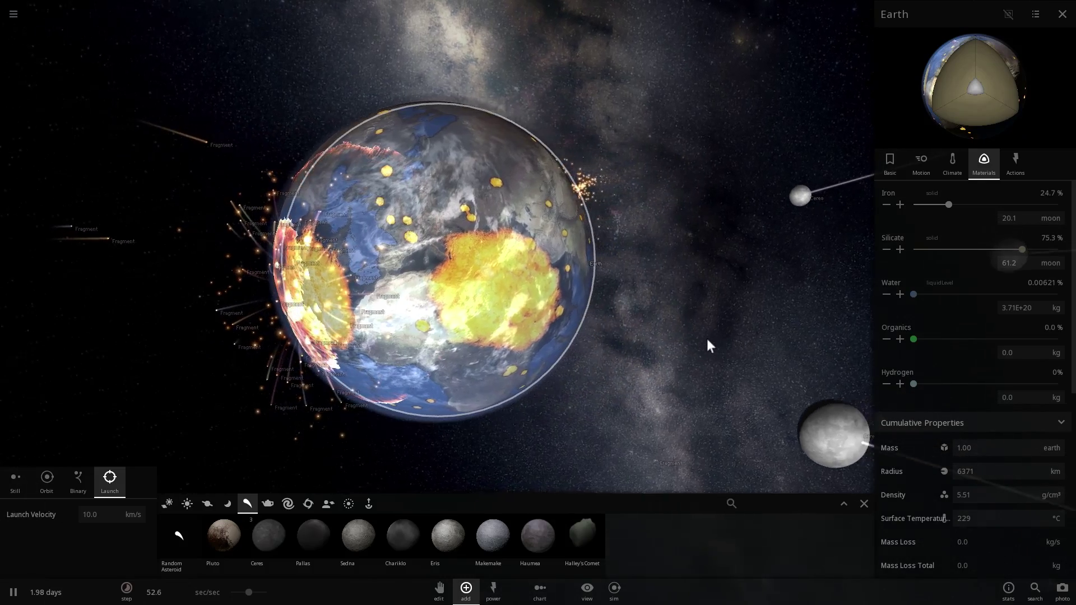
{"action": "scroll", "coordinate": [644, 348], "scroll_direction": "up", "scroll_amount": 4}
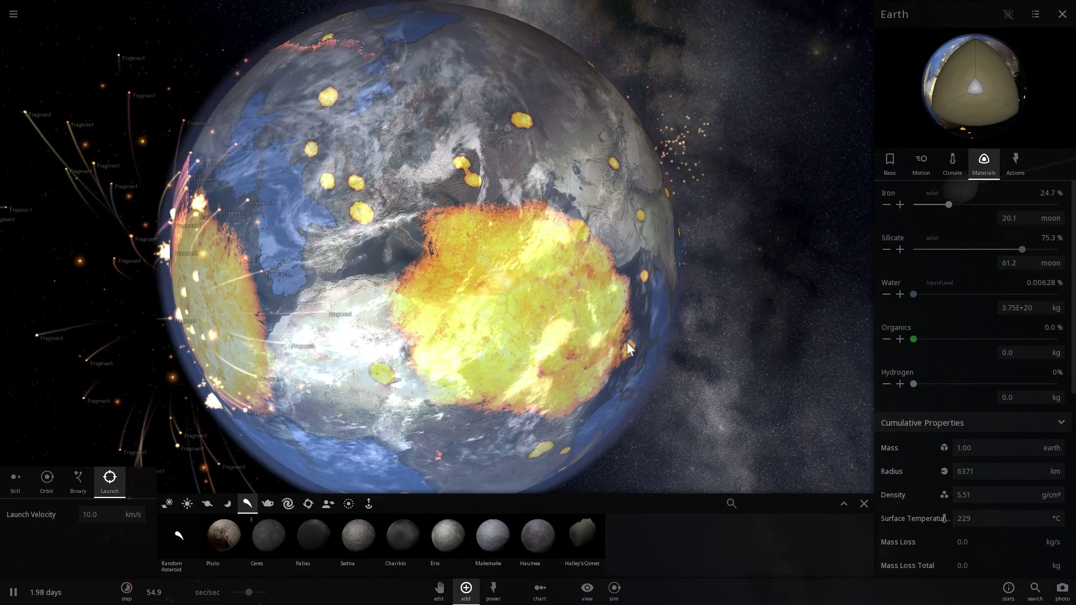
{"action": "scroll", "coordinate": [627, 342], "scroll_direction": "down", "scroll_amount": 3}
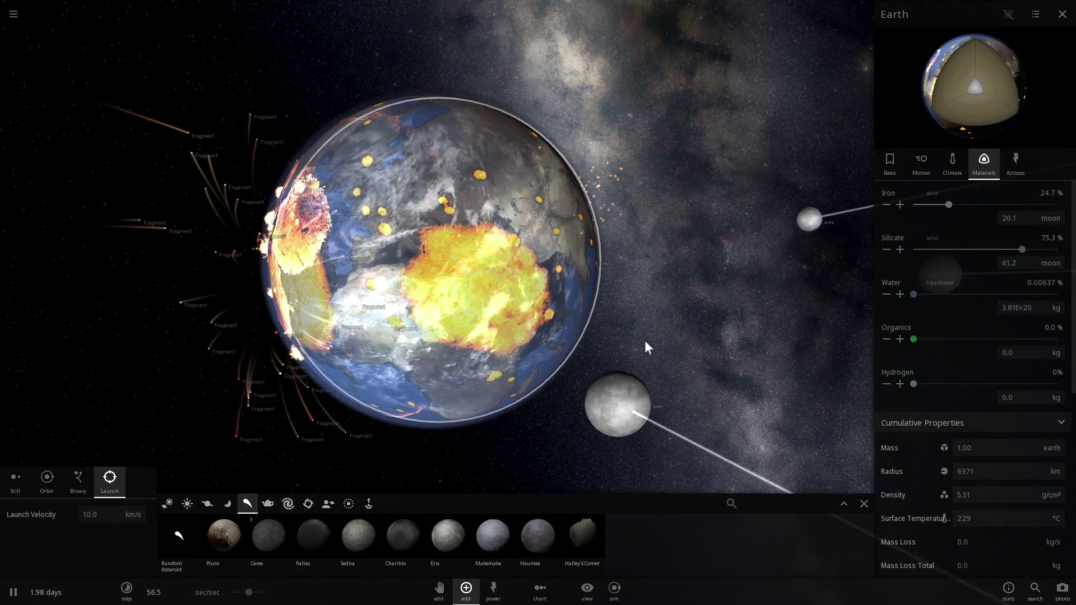
{"action": "right_click_drag", "start_coordinate": [645, 340], "coordinate": [604, 338]}
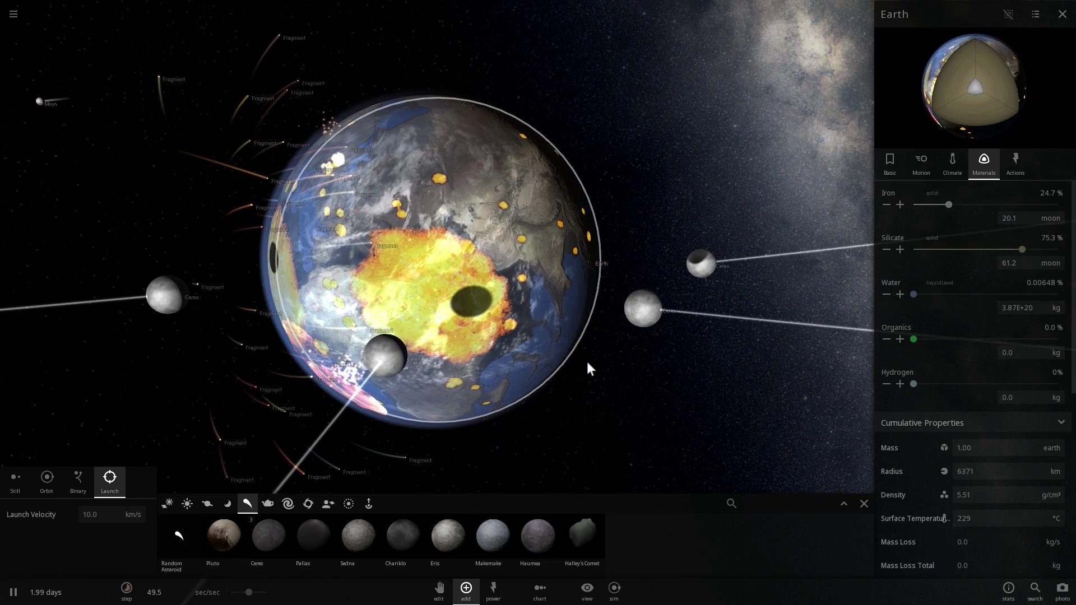
{"action": "right_click_drag", "start_coordinate": [588, 368], "coordinate": [623, 375]}
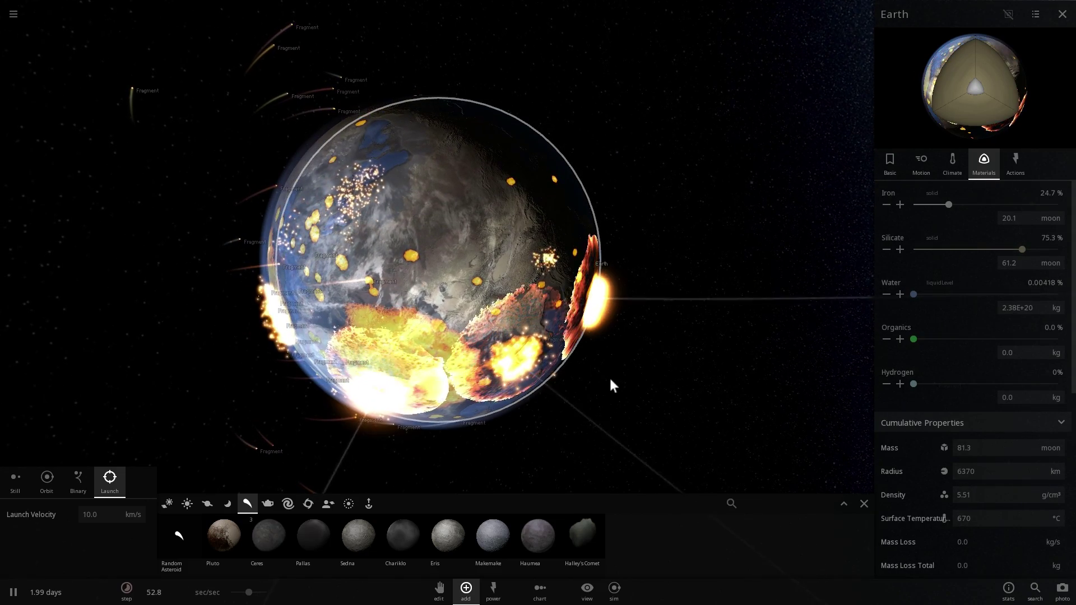
{"action": "mouse_move", "coordinate": [588, 379]}
{"action": "right_mouse_down"}
{"action": "mouse_move", "coordinate": [611, 328]}
{"action": "mouse_move", "coordinate": [687, 315]}
{"action": "right_mouse_up"}
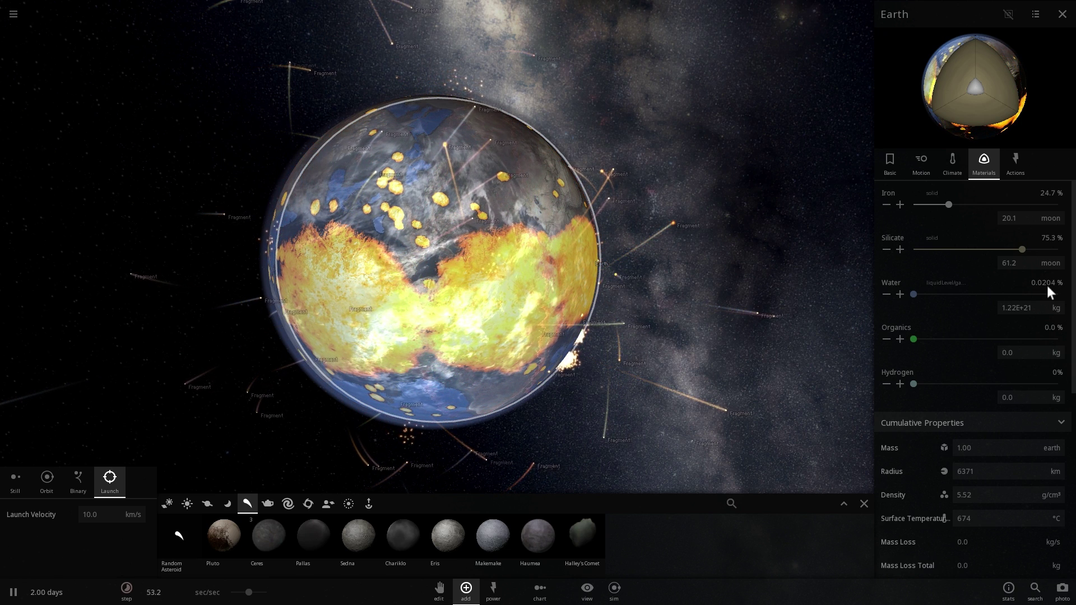
{"action": "right_click_drag", "start_coordinate": [340, 385], "coordinate": [454, 388]}
{"action": "scroll", "coordinate": [466, 373], "scroll_direction": "up", "scroll_amount": 5}
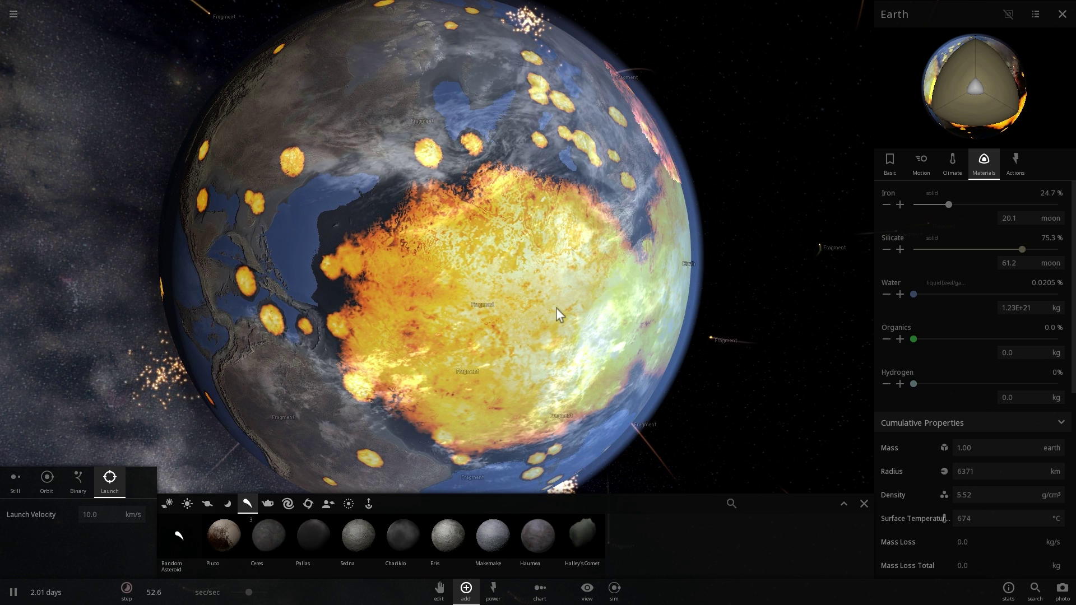
{"action": "scroll", "coordinate": [556, 309], "scroll_direction": "down", "scroll_amount": 3}
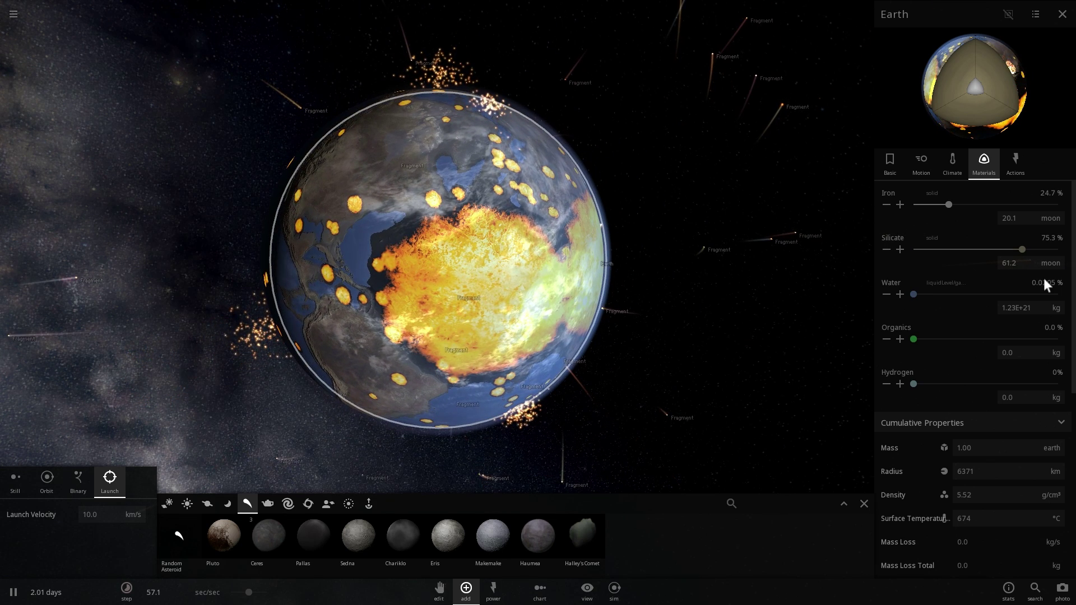
Step: Display the graph of Earth's mass over time and check its climate properties and impact-marked surface
{"action": "left_click", "coordinate": [891, 165]}
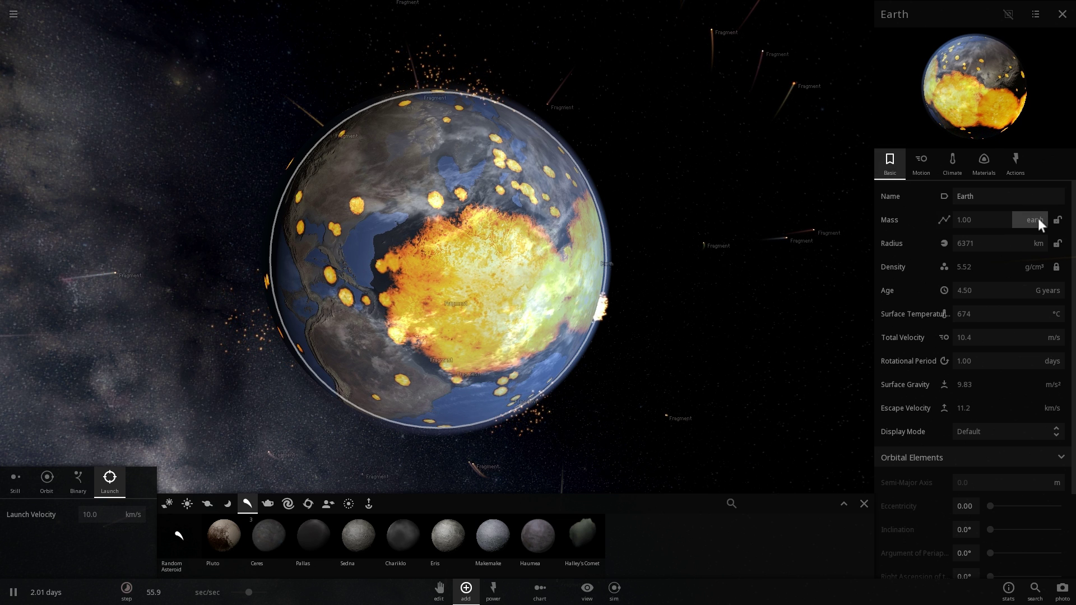
{"action": "left_click", "coordinate": [945, 220]}
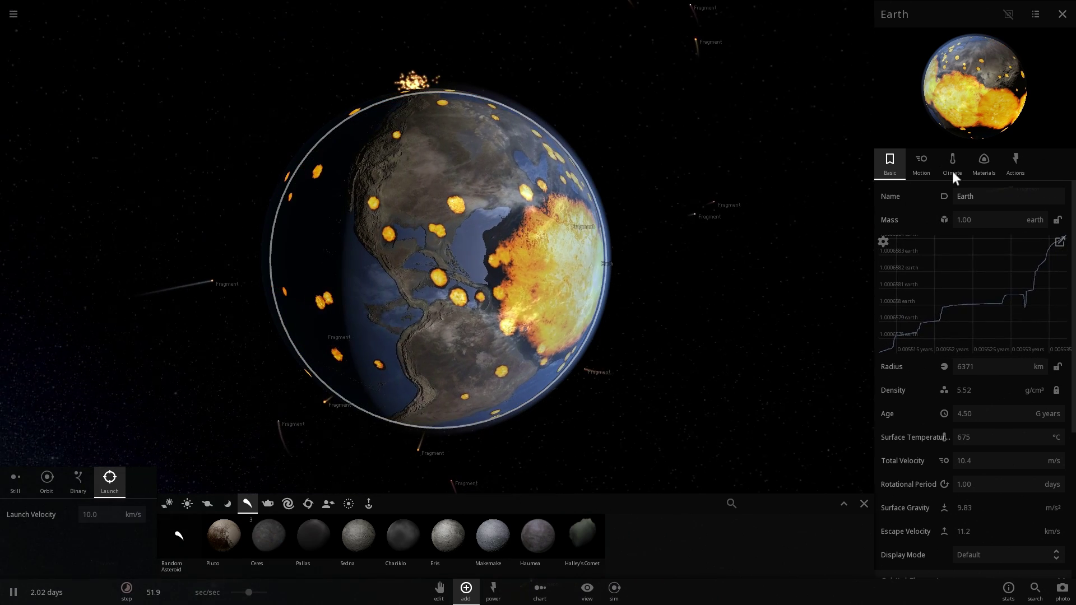
{"action": "left_click", "coordinate": [954, 168]}
{"action": "scroll", "coordinate": [689, 258], "scroll_direction": "up", "scroll_amount": 4}
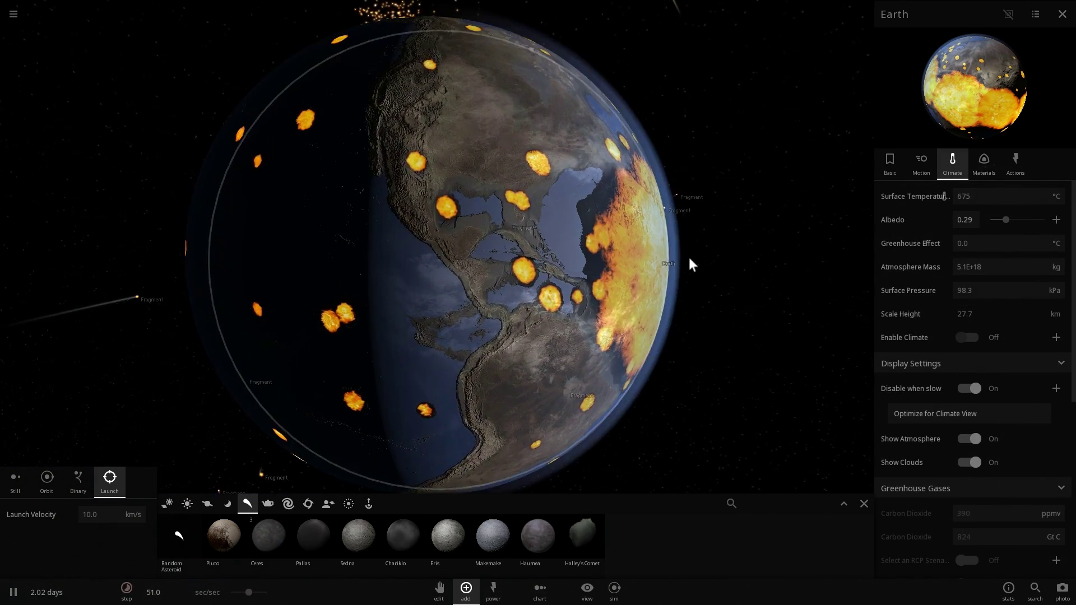
{"action": "scroll", "coordinate": [686, 262], "scroll_direction": "down", "scroll_amount": 3}
{"action": "left_click_drag", "start_coordinate": [684, 268], "coordinate": [576, 285]}
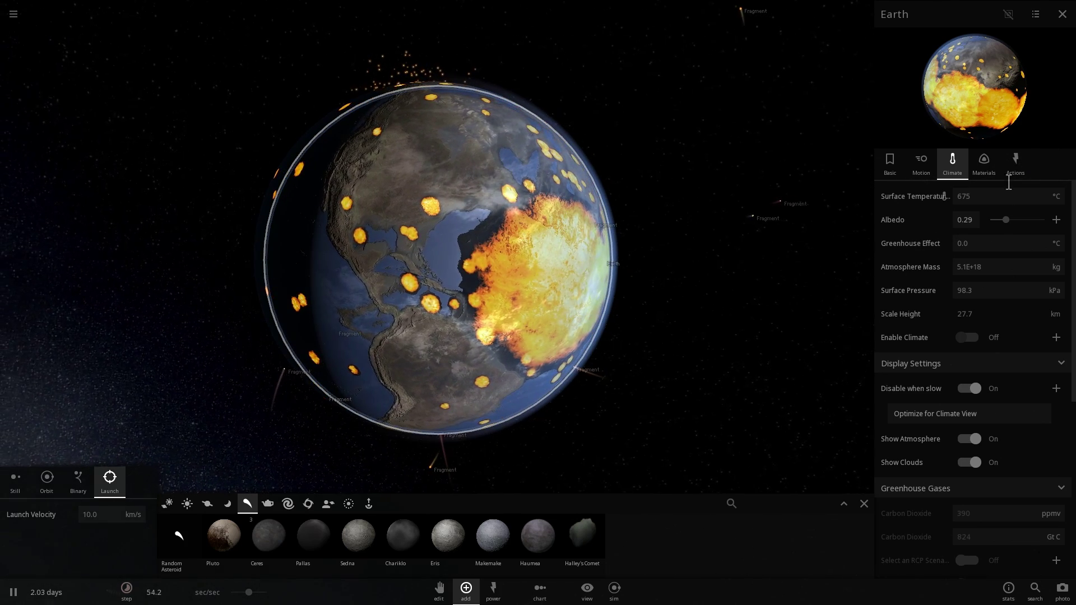
Step: Return to Earth's composition, speed the simulation up to minutes per second and examine the planet's surface as it rotates
{"action": "left_click", "coordinate": [982, 163]}
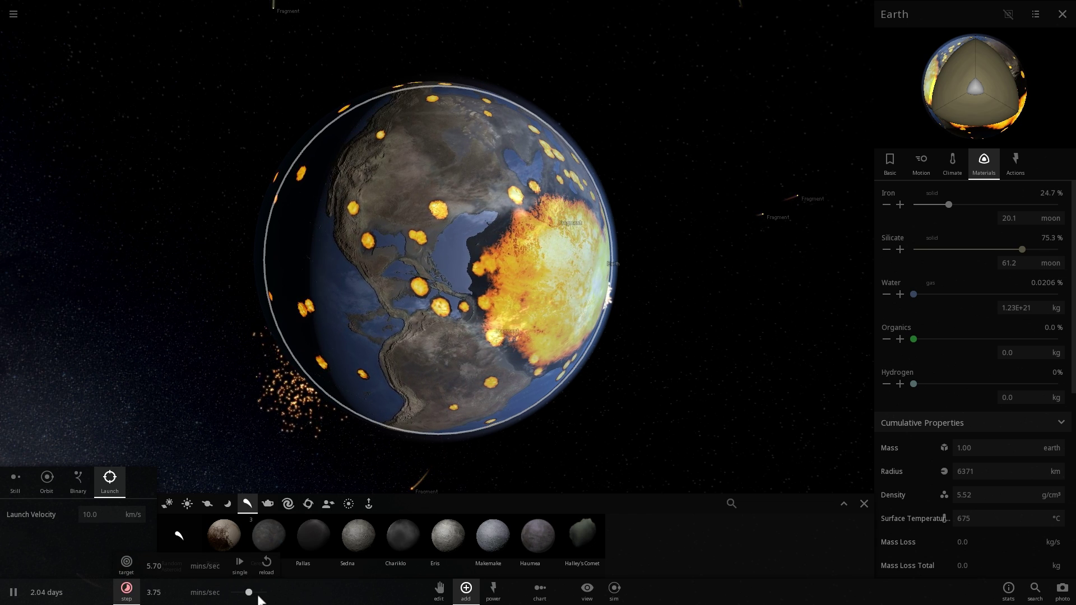
{"action": "left_click_drag", "start_coordinate": [583, 404], "coordinate": [335, 430]}
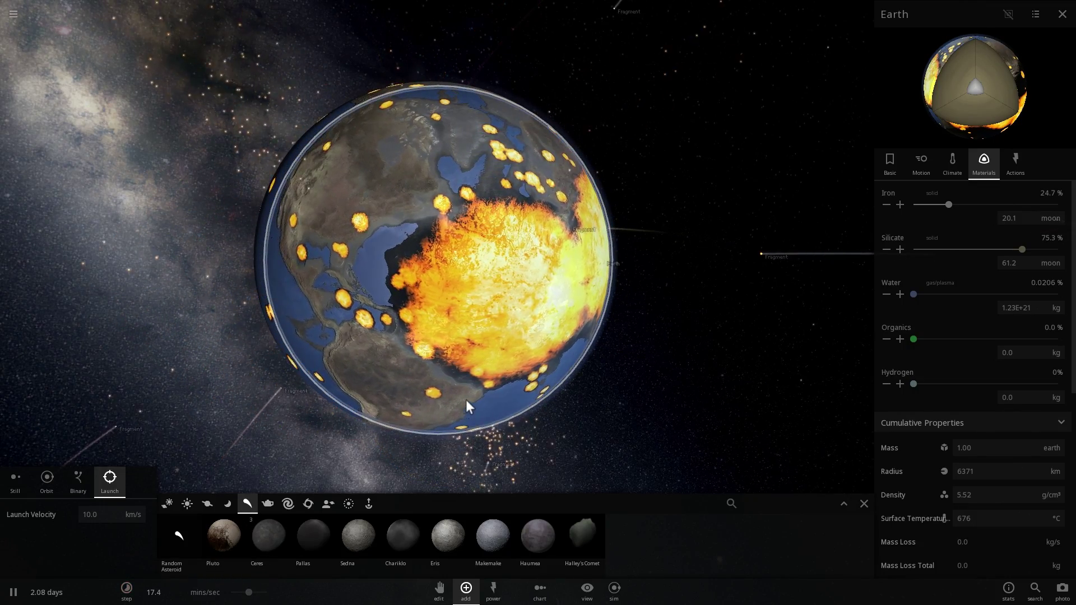
{"action": "left_click_drag", "start_coordinate": [466, 399], "coordinate": [519, 379]}
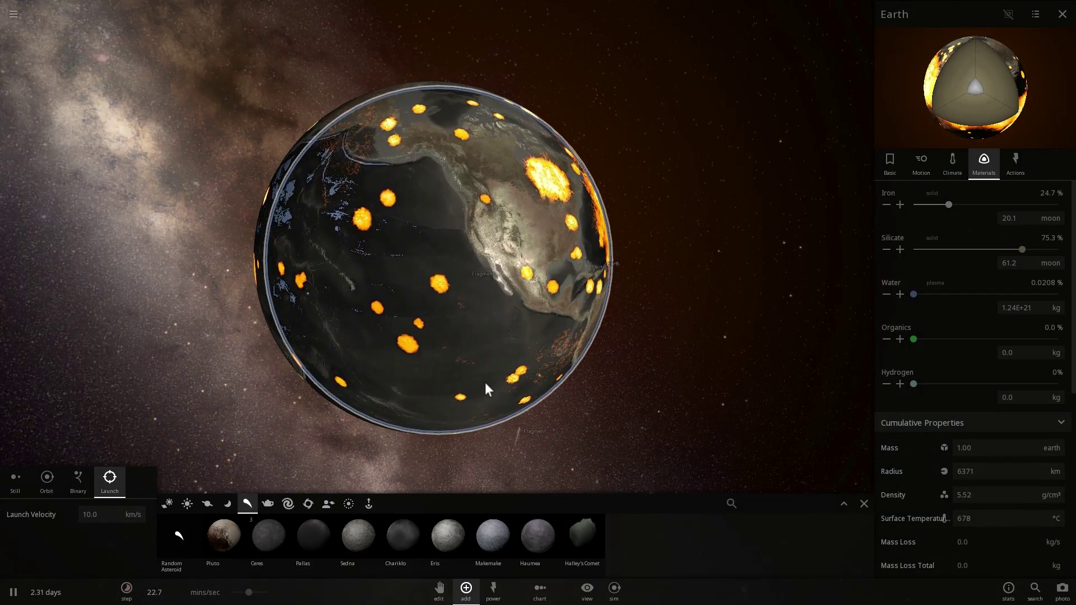
{"action": "right_click_drag", "start_coordinate": [446, 389], "coordinate": [469, 399]}
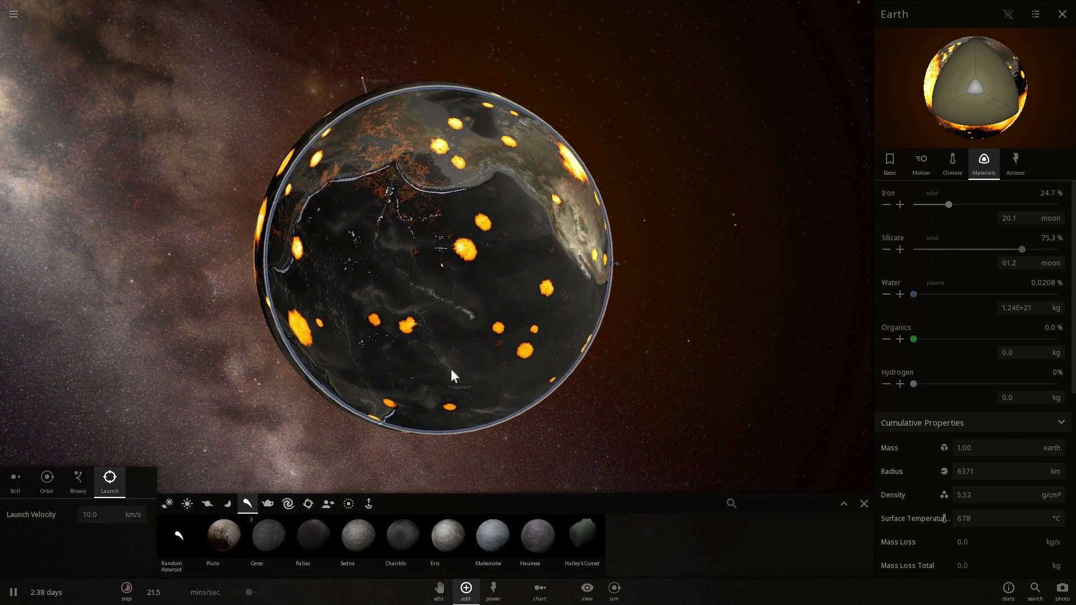
Step: Review Earth's mass graph and climate properties, and raise the simulation speed to about 33 minutes per second while inspecting the surface
{"action": "left_click", "coordinate": [893, 163]}
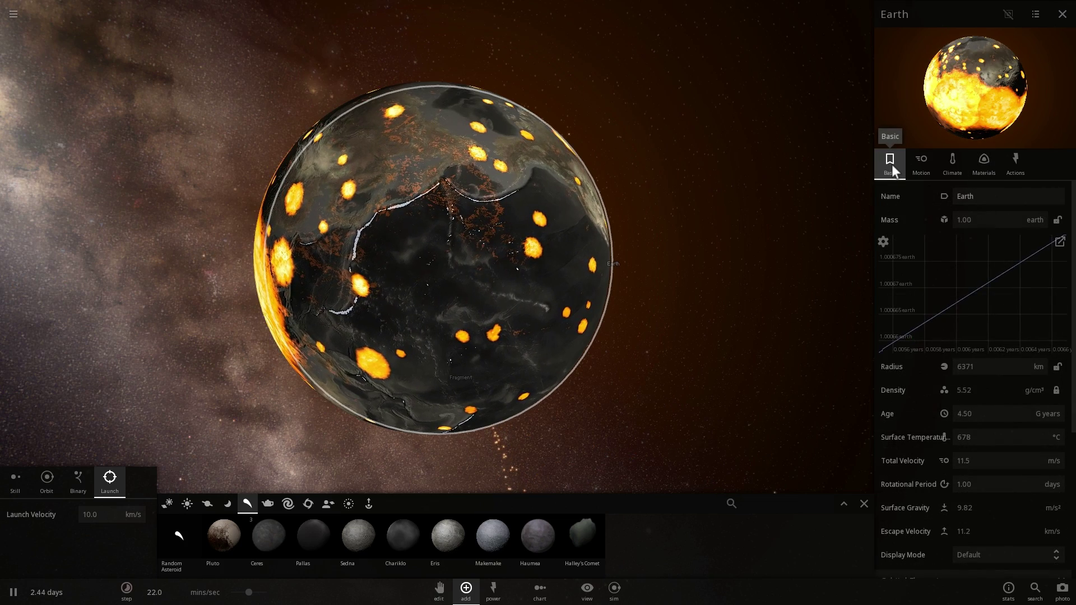
{"action": "left_click", "coordinate": [945, 173]}
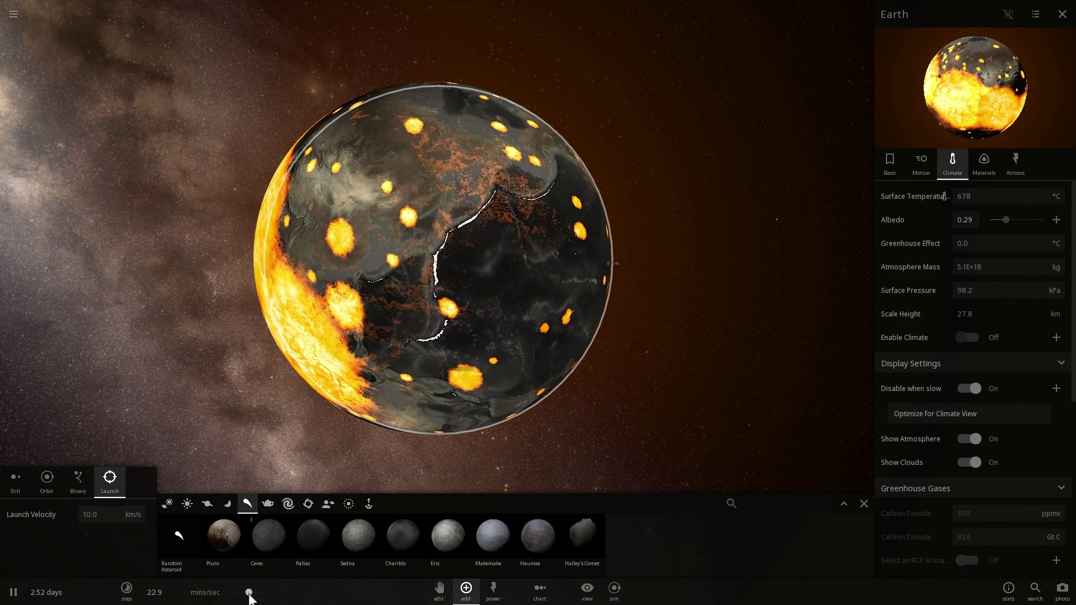
{"action": "left_click_drag", "start_coordinate": [248, 593], "coordinate": [256, 594]}
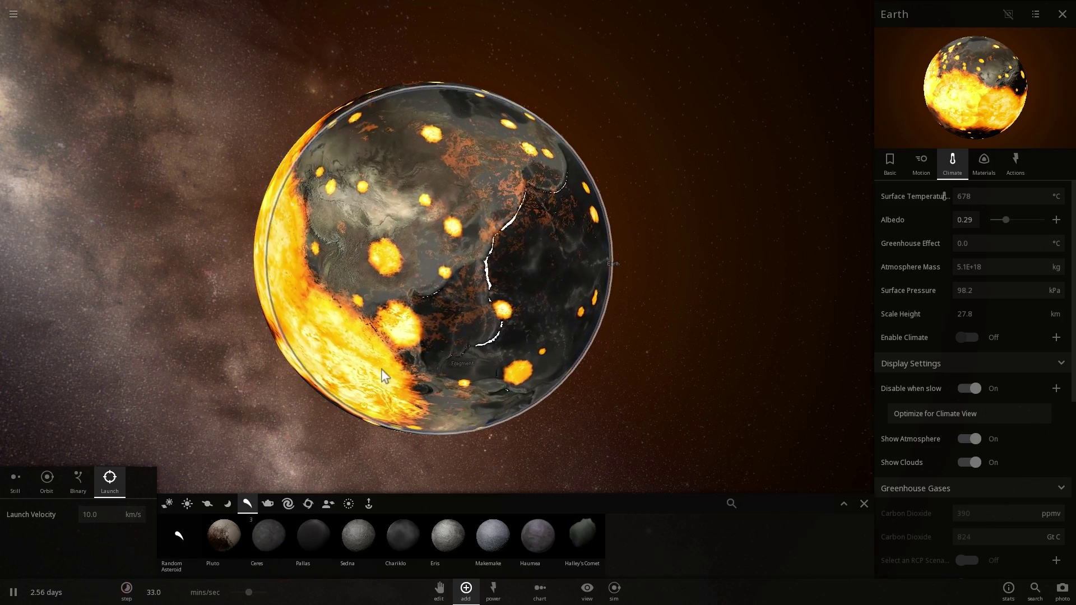
{"action": "right_click_drag", "start_coordinate": [387, 369], "coordinate": [455, 364]}
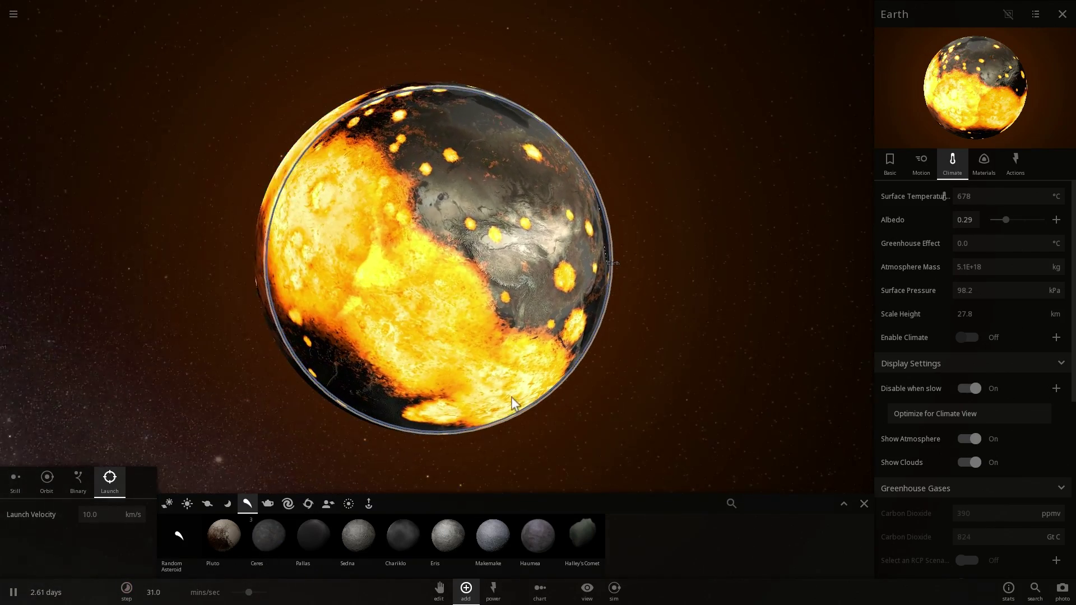
{"action": "scroll", "coordinate": [533, 381], "scroll_direction": "up", "scroll_amount": 3}
{"action": "scroll", "coordinate": [561, 353], "scroll_direction": "down", "scroll_amount": 3}
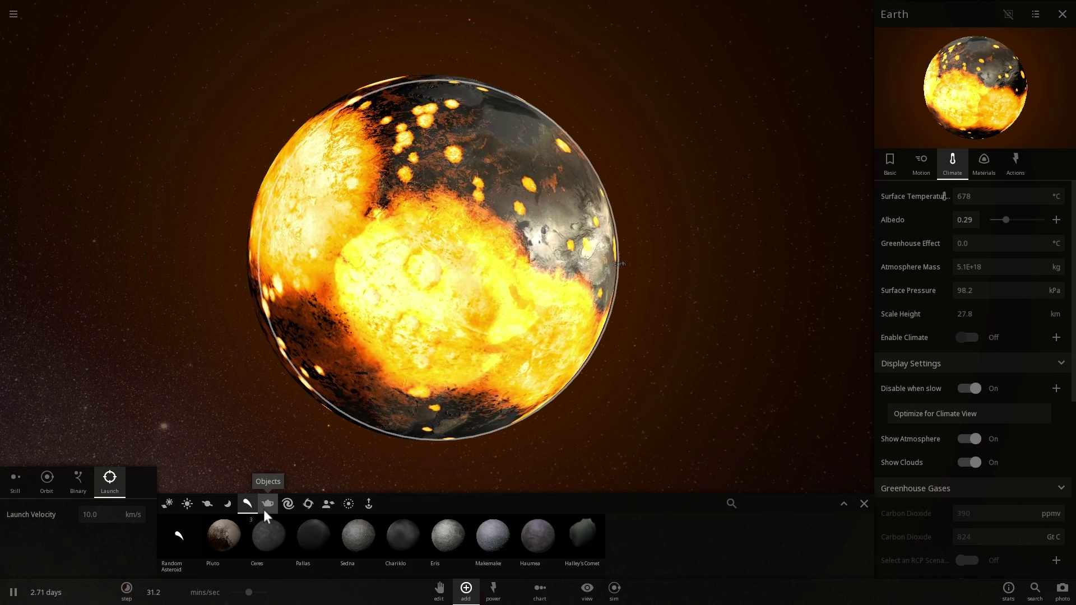
Step: Launch random asteroids at Earth's molten face at 10 km/s
{"action": "left_click", "coordinate": [185, 539]}
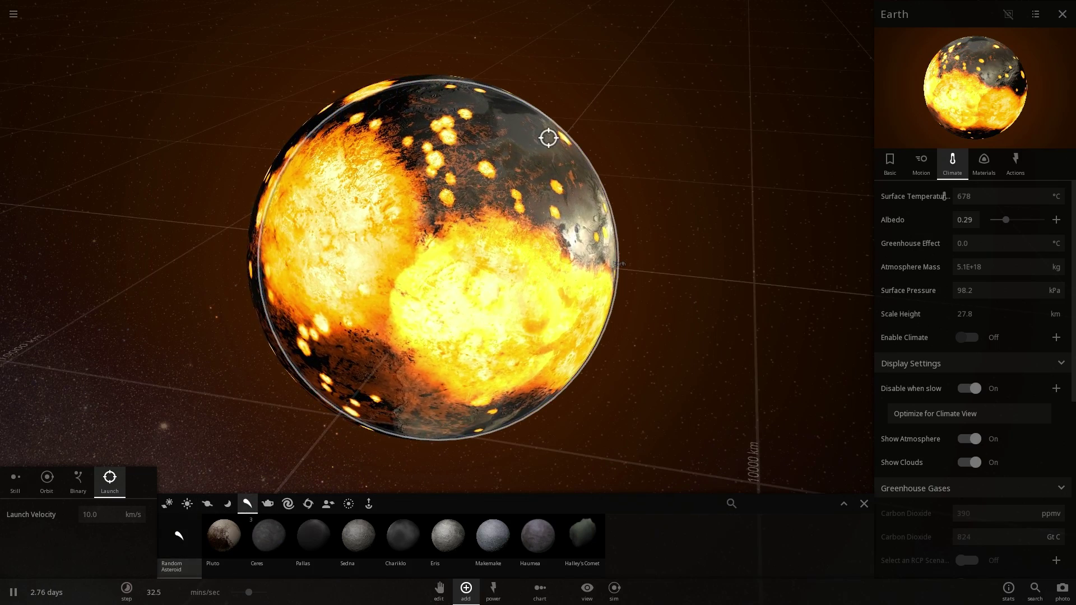
{"action": "left_click", "coordinate": [440, 209]}
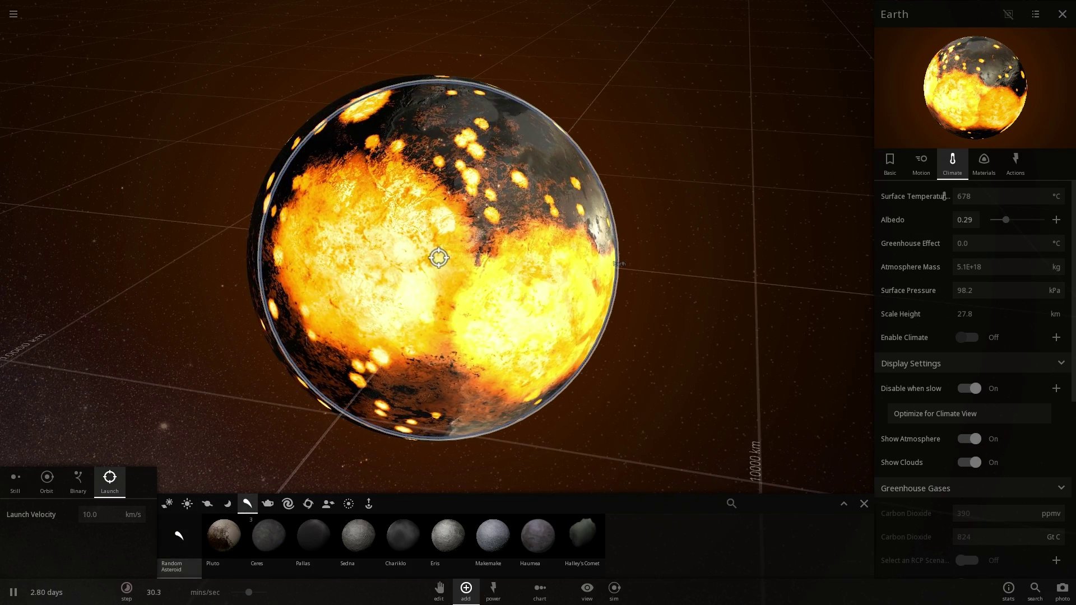
{"action": "left_click", "coordinate": [463, 268]}
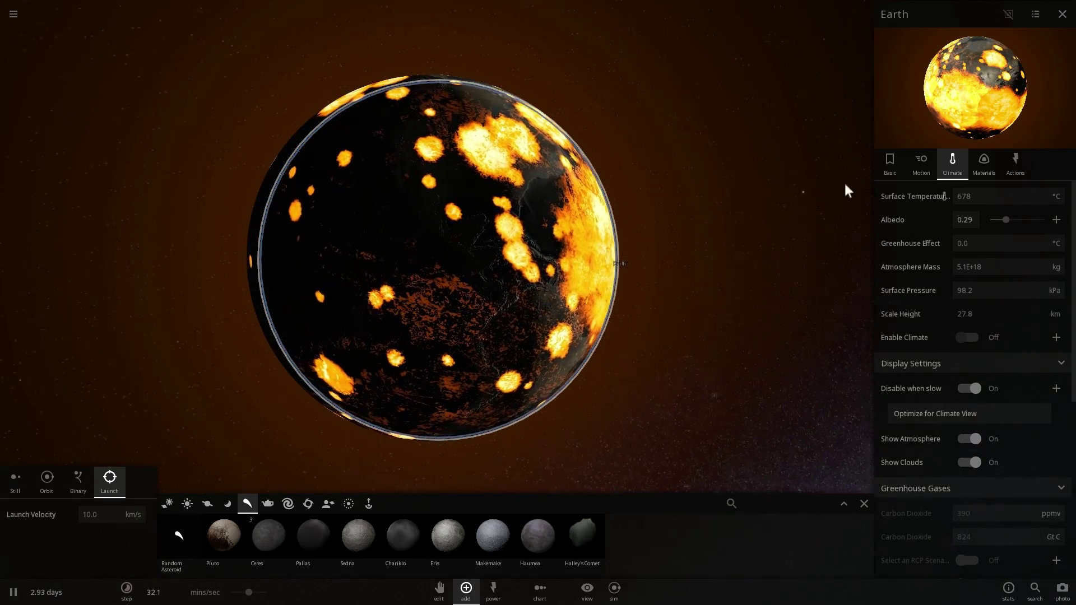
Step: Launch Ceres at Earth's dark side at 10 km/s and follow the impact while checking the water in Earth's composition
{"action": "left_click", "coordinate": [979, 158]}
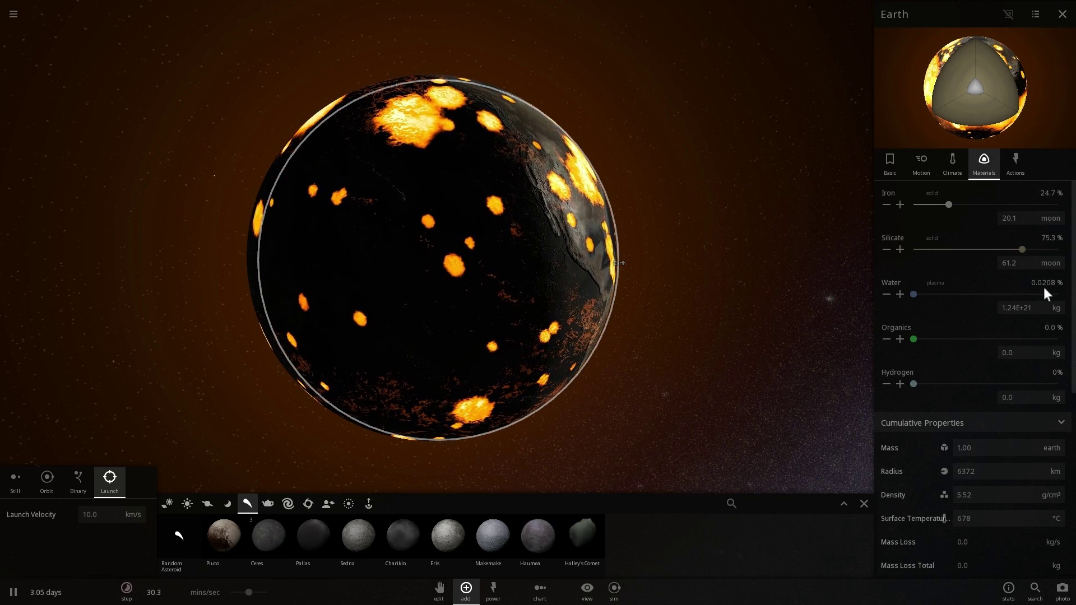
{"action": "right_click_drag", "start_coordinate": [628, 289], "coordinate": [702, 322]}
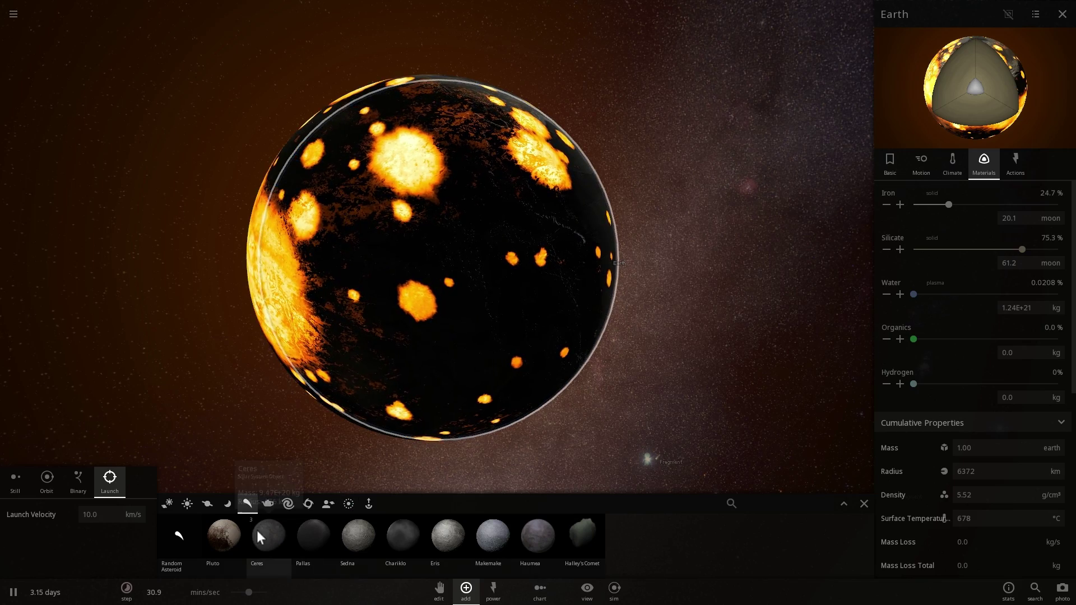
{"action": "left_click", "coordinate": [447, 288]}
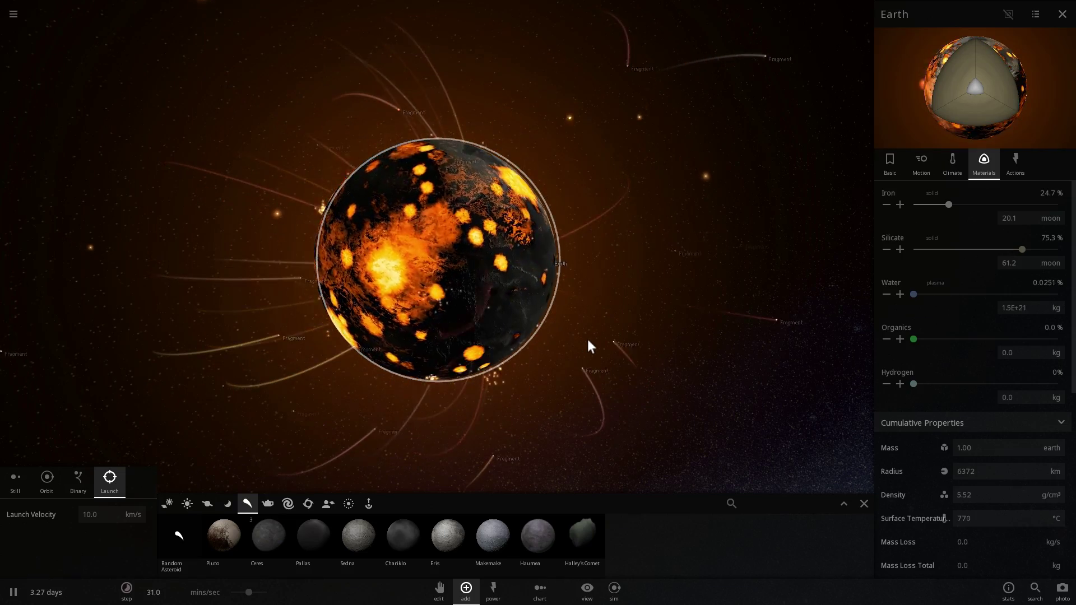
{"action": "right_click_drag", "start_coordinate": [588, 339], "coordinate": [657, 324]}
{"action": "scroll", "coordinate": [648, 320], "scroll_direction": "up", "scroll_amount": 3}
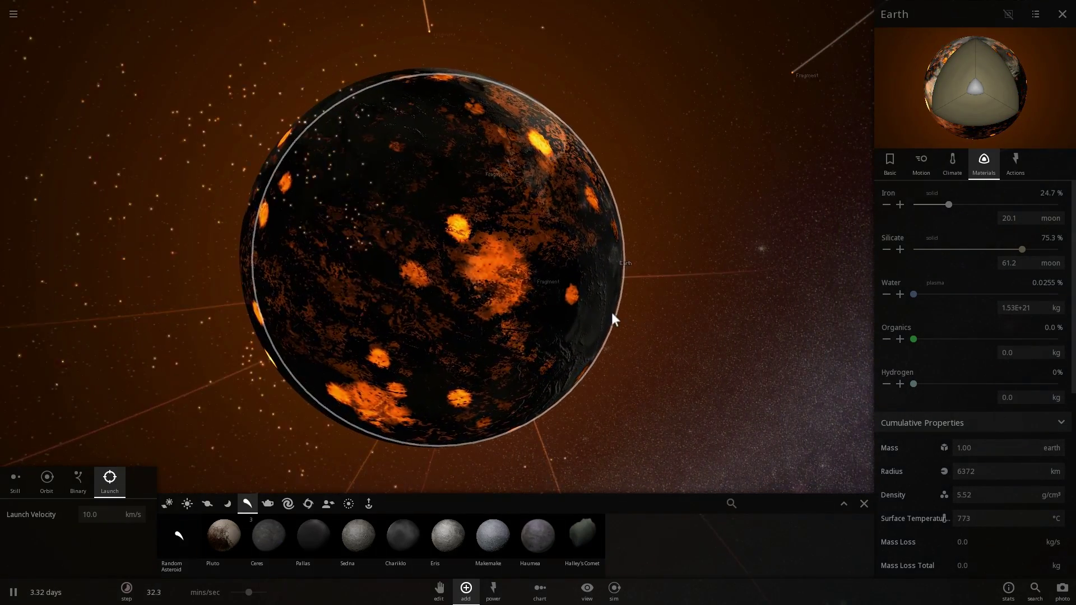
{"action": "right_click_drag", "start_coordinate": [602, 297], "coordinate": [667, 303]}
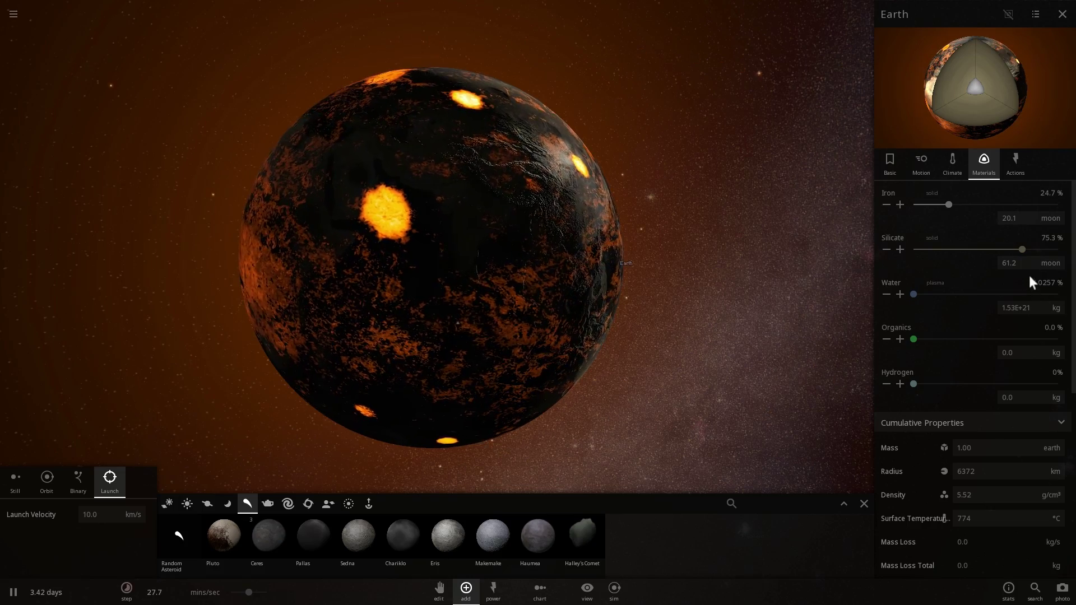
{"action": "right_click_drag", "start_coordinate": [545, 306], "coordinate": [707, 295]}
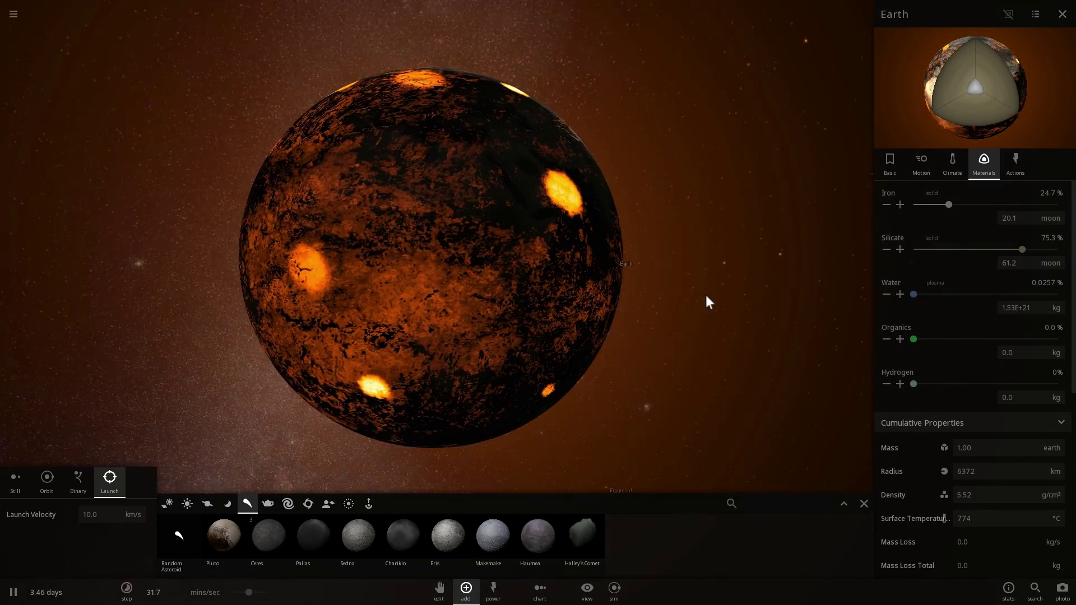
Step: Speed the simulation up to about 3 hours per second and set Earth's surface temperature to 10 °C
{"action": "left_click", "coordinate": [961, 158]}
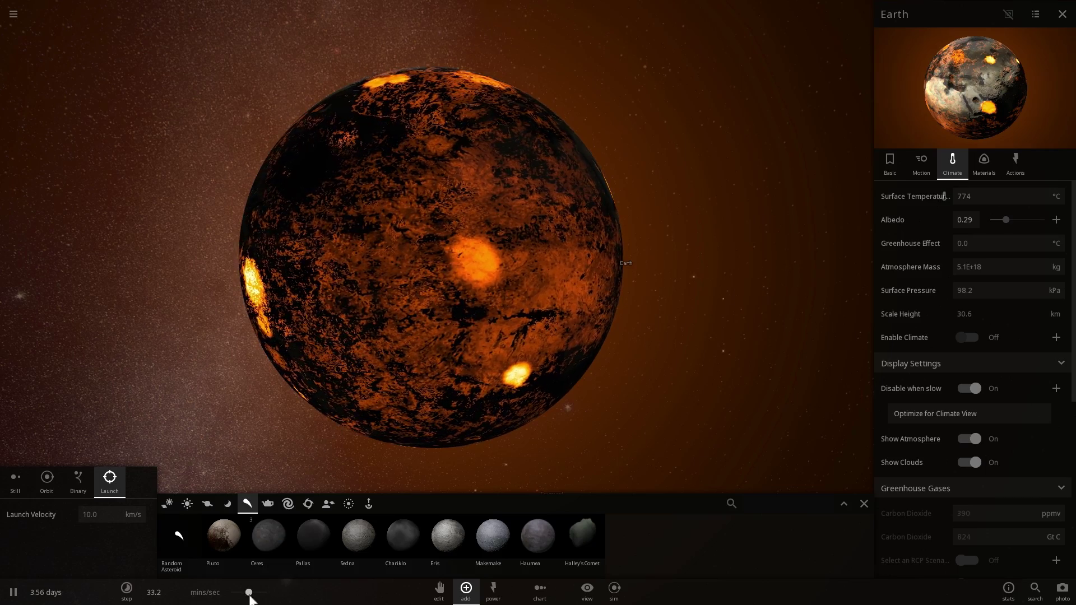
{"action": "left_click_drag", "start_coordinate": [249, 592], "coordinate": [269, 593]}
{"action": "left_click", "coordinate": [958, 196]}
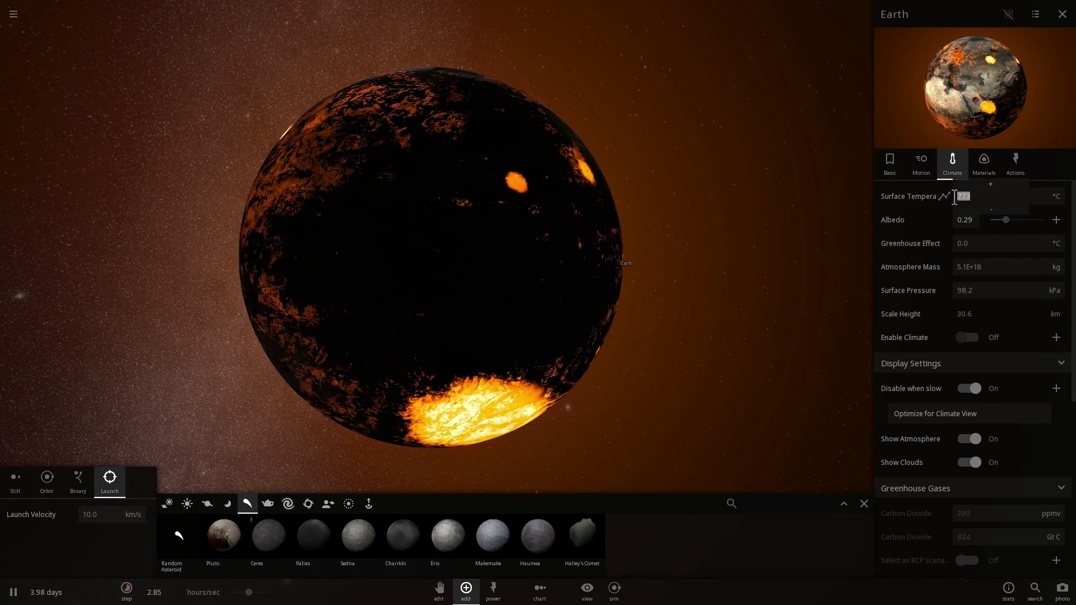
{"action": "type", "text": "10"}
{"action": "key", "text": "Return"}
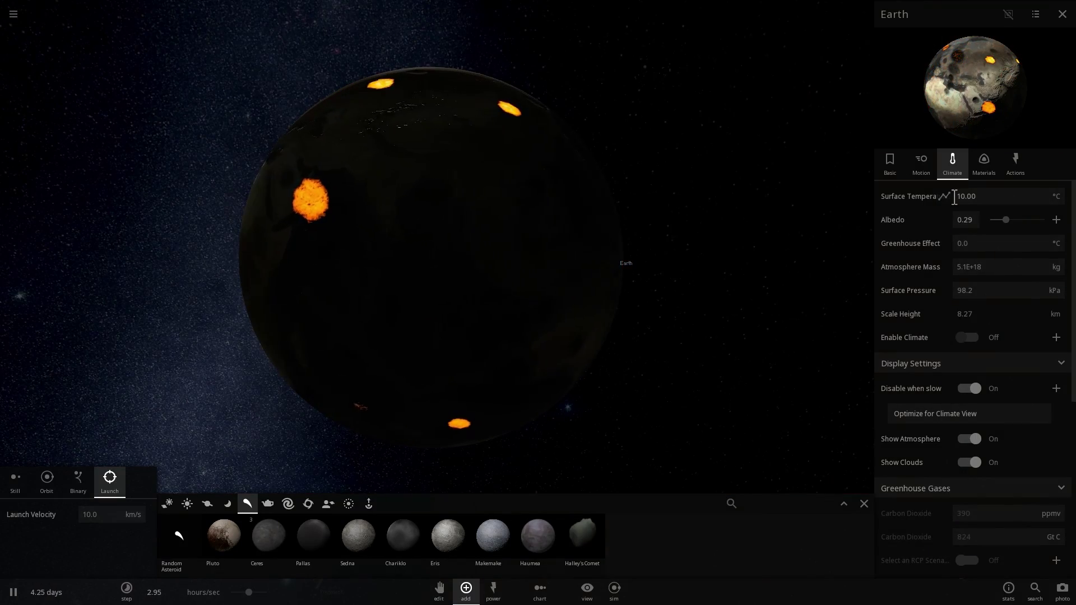
Step: Inspect the cooled Earth's day side up close, slowing the simulation to about 35 minutes per second
{"action": "right_click_drag", "start_coordinate": [645, 293], "coordinate": [676, 310]}
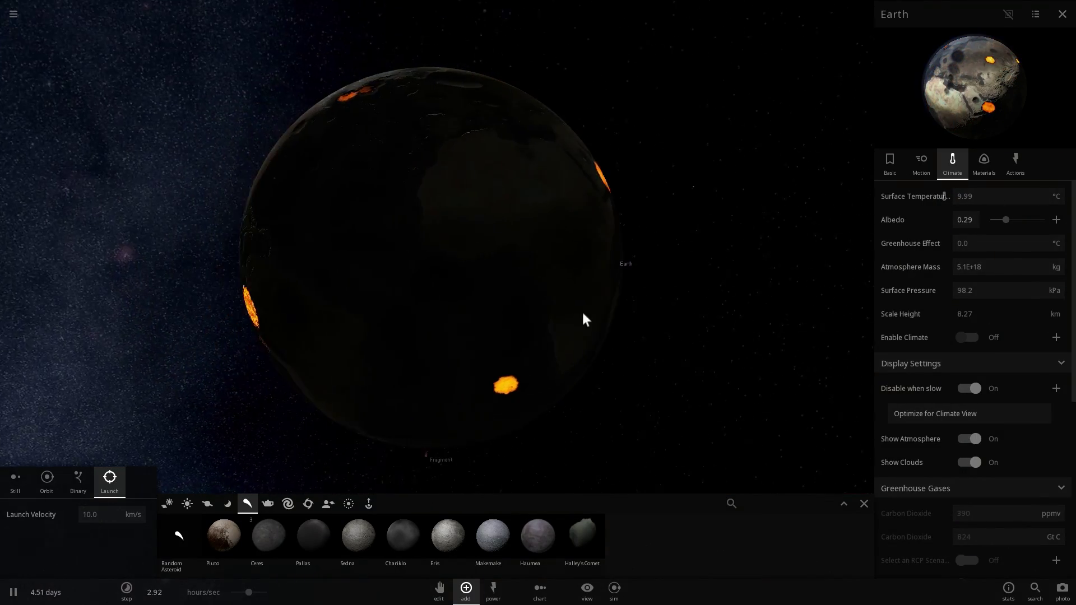
{"action": "right_click_drag", "start_coordinate": [584, 314], "coordinate": [733, 298]}
{"action": "mouse_move", "coordinate": [564, 312]}
{"action": "right_mouse_down"}
{"action": "mouse_move", "coordinate": [679, 302]}
{"action": "mouse_move", "coordinate": [571, 307]}
{"action": "right_mouse_up"}
{"action": "scroll", "coordinate": [572, 307], "scroll_direction": "down", "scroll_amount": 2}
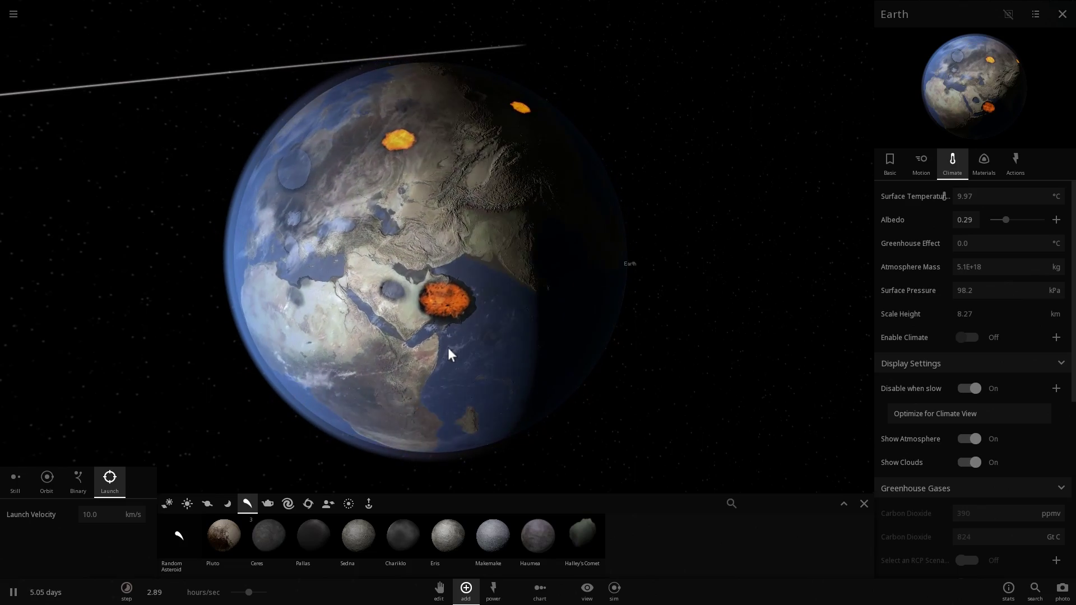
{"action": "left_click_drag", "start_coordinate": [245, 592], "coordinate": [237, 596]}
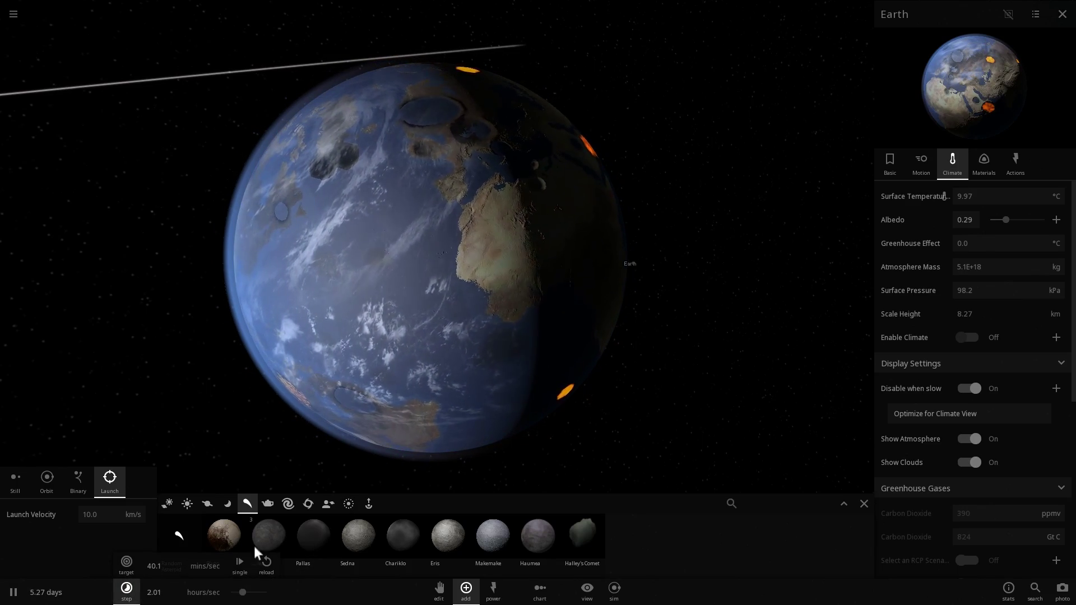
{"action": "right_click_drag", "start_coordinate": [383, 385], "coordinate": [416, 369]}
{"action": "scroll", "coordinate": [417, 367], "scroll_direction": "up", "scroll_amount": 5}
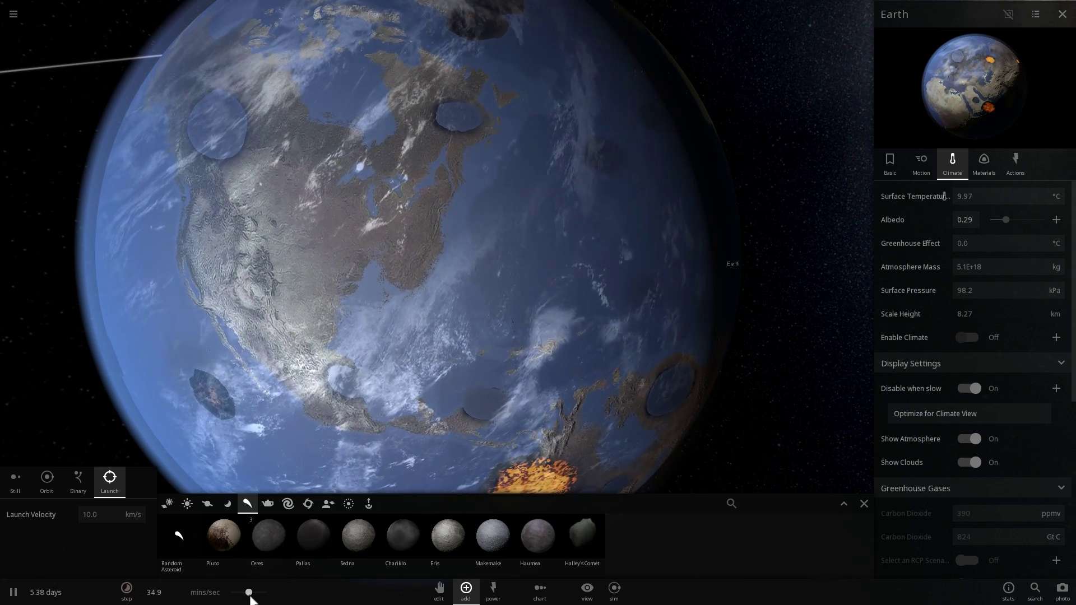
Step: Slow the simulation to about 3 minutes per second and examine the craters around North America
{"action": "left_click_drag", "start_coordinate": [249, 592], "coordinate": [230, 593]}
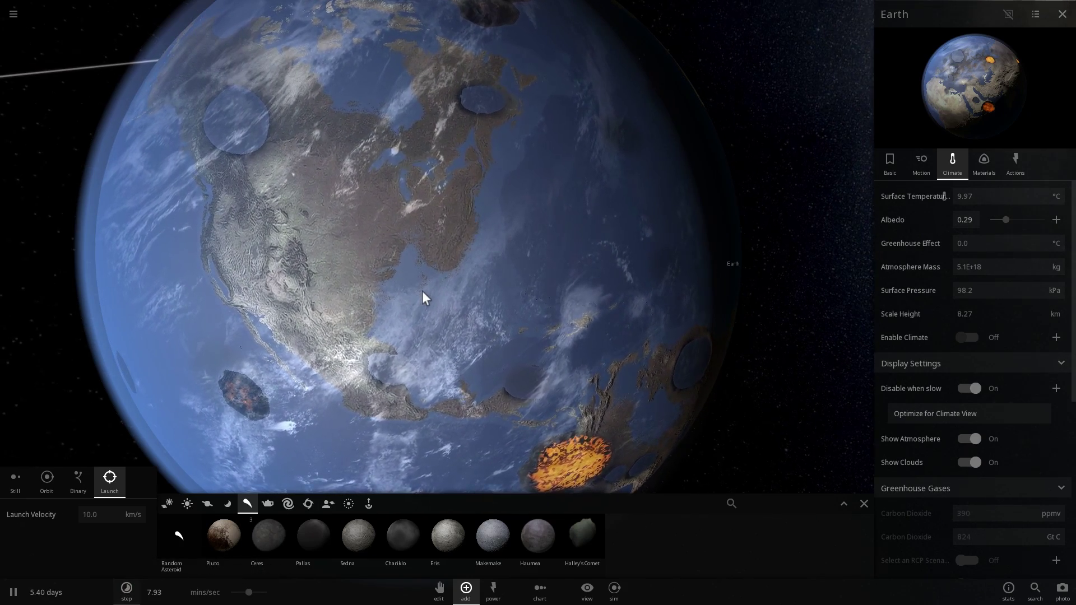
{"action": "scroll", "coordinate": [426, 286], "scroll_direction": "up", "scroll_amount": 3}
{"action": "scroll", "coordinate": [476, 281], "scroll_direction": "down", "scroll_amount": 5}
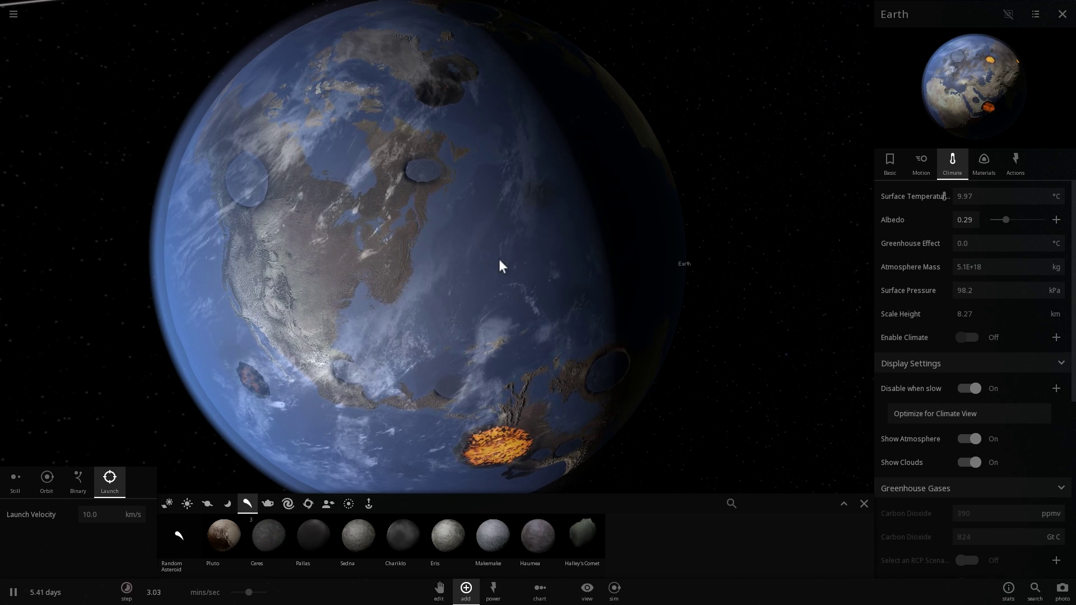
{"action": "right_click_drag", "start_coordinate": [499, 259], "coordinate": [574, 228]}
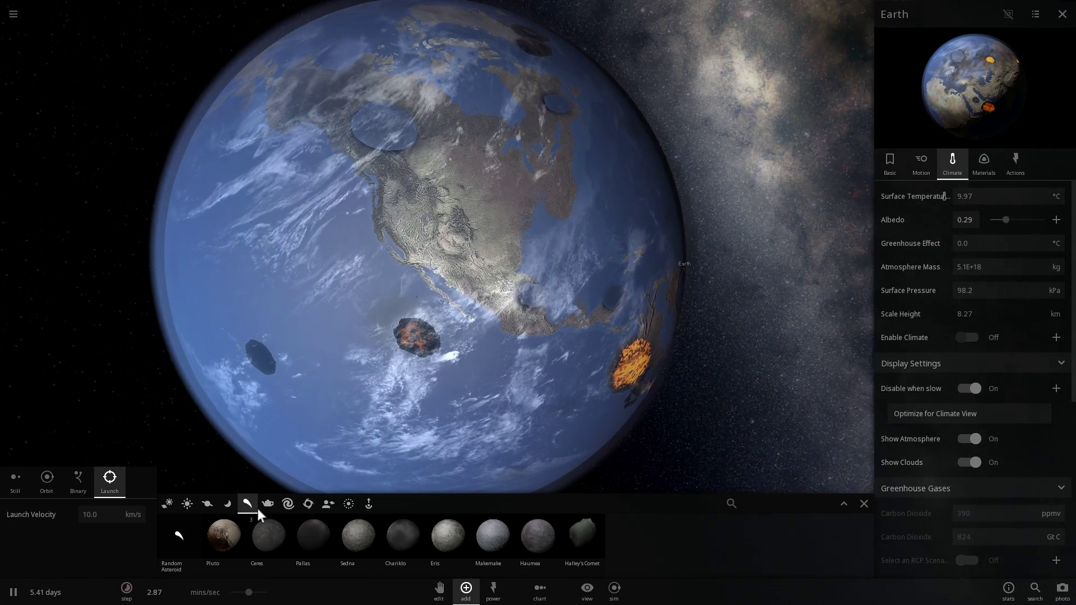
Step: Run the simulation at about 2.5 hours per second, and slow it to about 7 minutes per second with the whole Earth in view
{"action": "left_click_drag", "start_coordinate": [258, 596], "coordinate": [267, 594]}
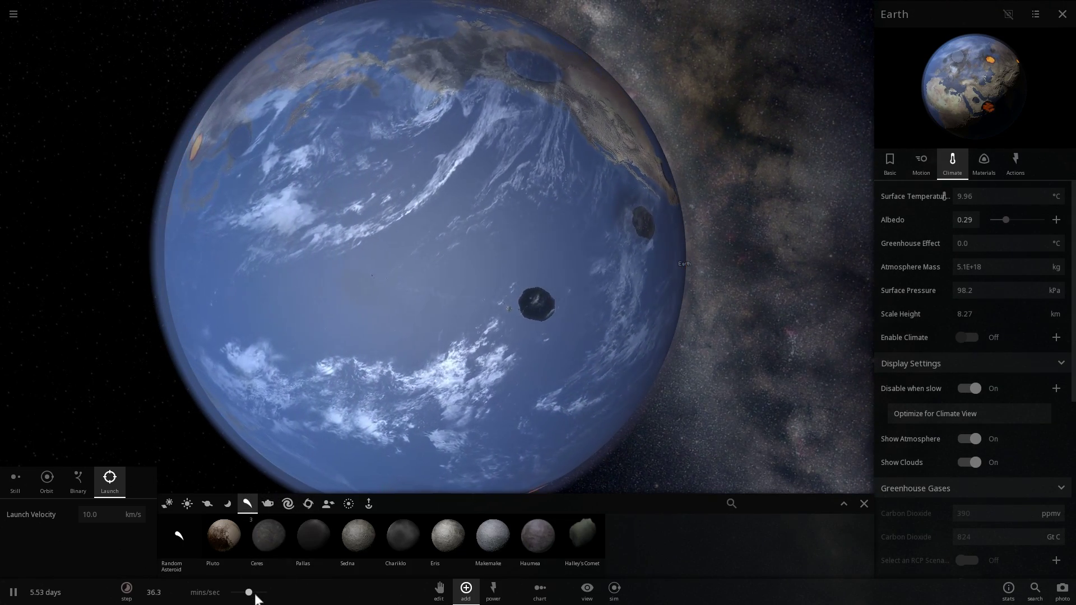
{"action": "left_click_drag", "start_coordinate": [251, 594], "coordinate": [270, 598]}
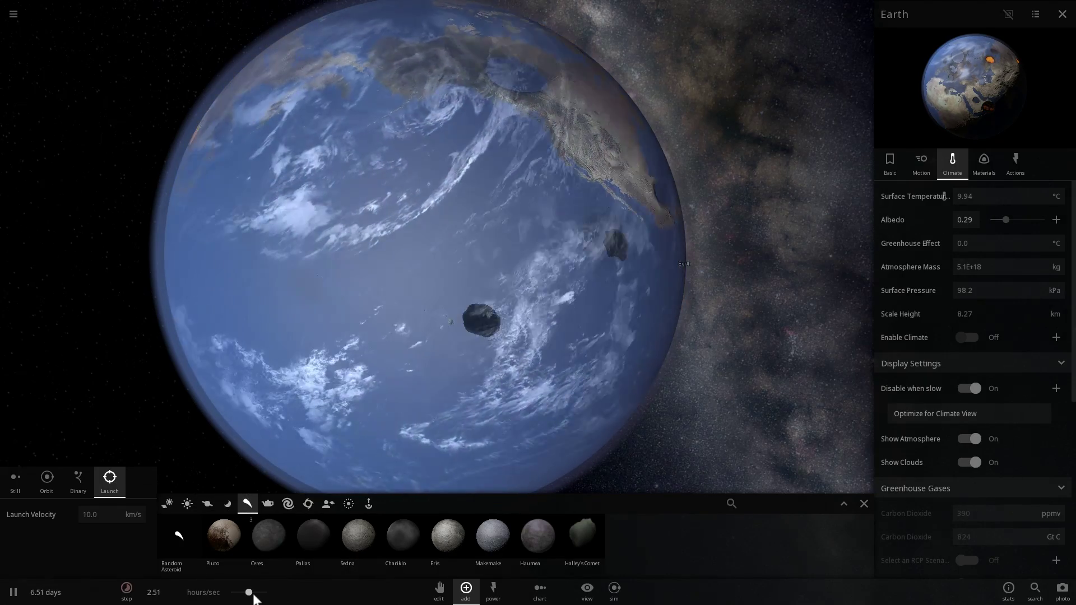
{"action": "left_click_drag", "start_coordinate": [250, 593], "coordinate": [233, 592]}
{"action": "scroll", "coordinate": [320, 394], "scroll_direction": "down", "scroll_amount": 3}
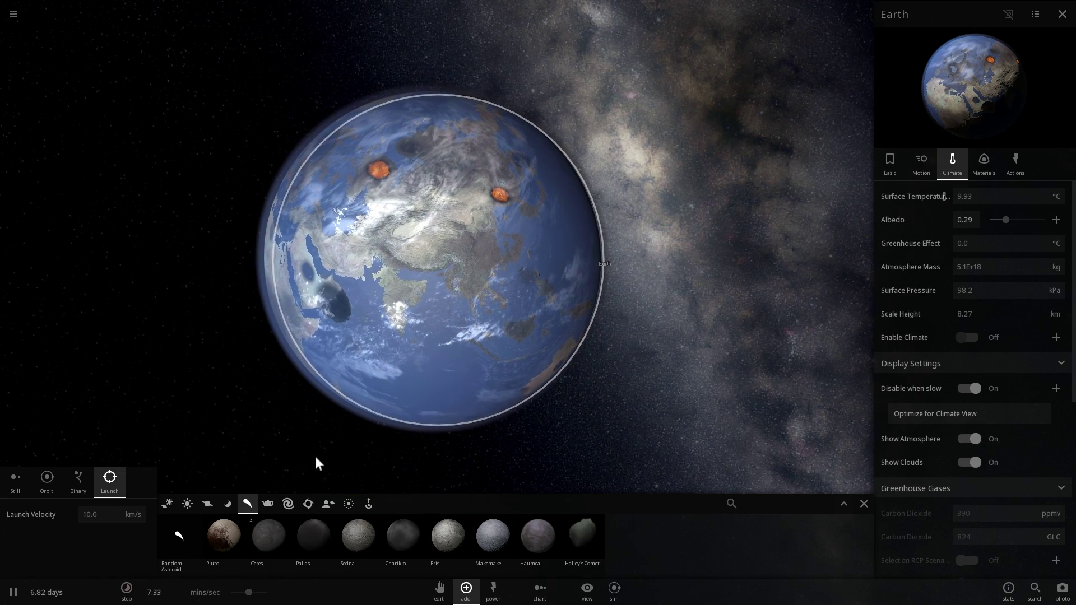
Step: Add Ceres beside Earth as a binary companion with balanced motion
{"action": "left_click", "coordinate": [276, 539]}
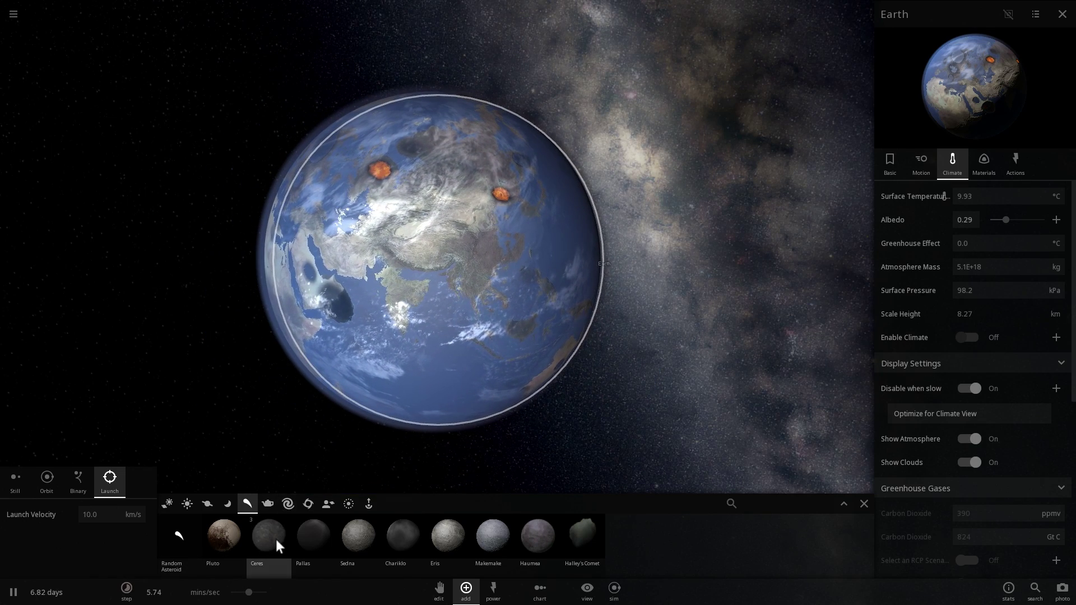
{"action": "left_click", "coordinate": [75, 485]}
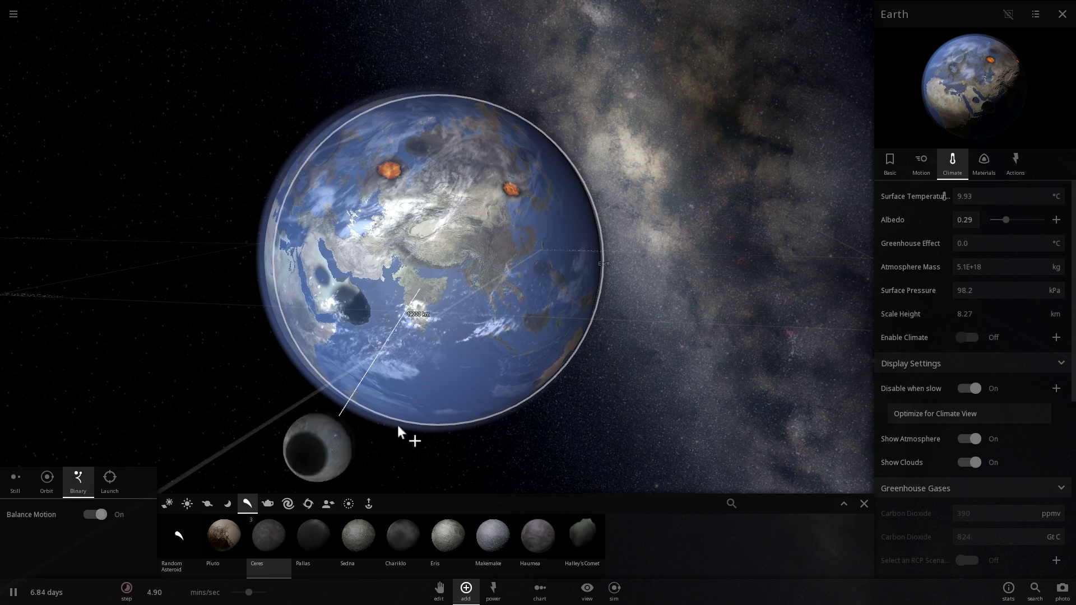
{"action": "left_click", "coordinate": [571, 332]}
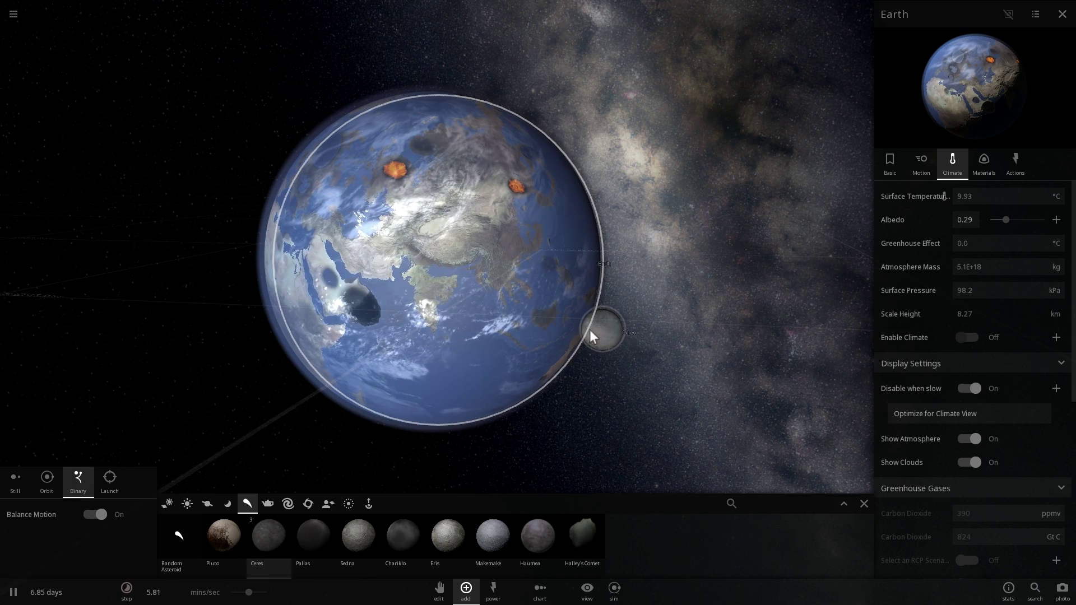
Step: Focus on the new Ceres, examine its surface from several sides and slow the simulation to seconds per second
{"action": "double_click", "coordinate": [638, 312]}
{"action": "right_click_drag", "start_coordinate": [631, 331], "coordinate": [516, 359]}
{"action": "scroll", "coordinate": [515, 358], "scroll_direction": "up", "scroll_amount": 2}
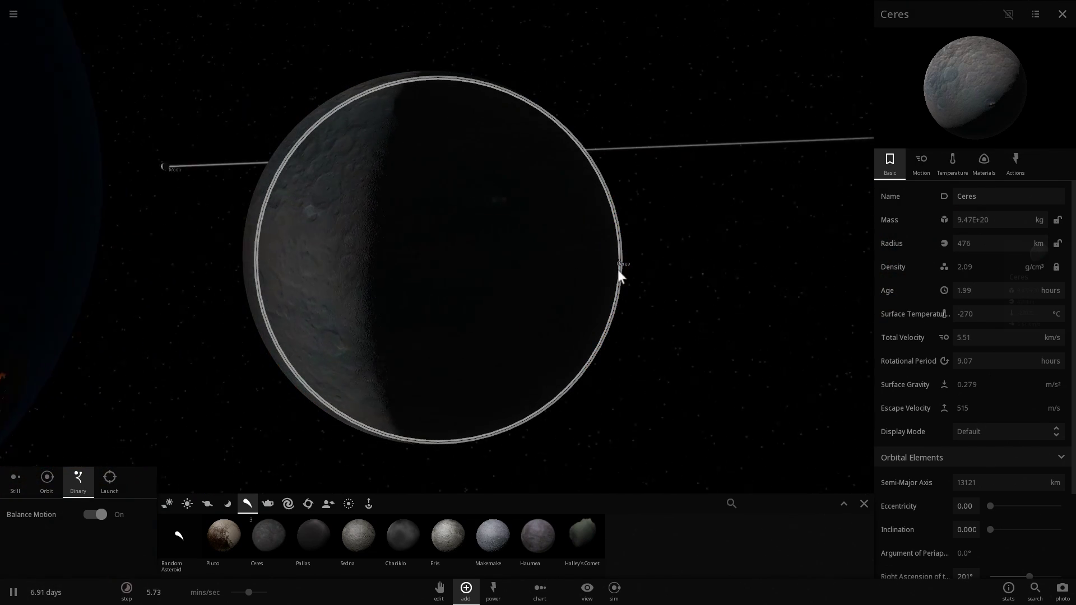
{"action": "right_click_drag", "start_coordinate": [618, 271], "coordinate": [736, 257]}
{"action": "right_click_drag", "start_coordinate": [566, 283], "coordinate": [627, 282]}
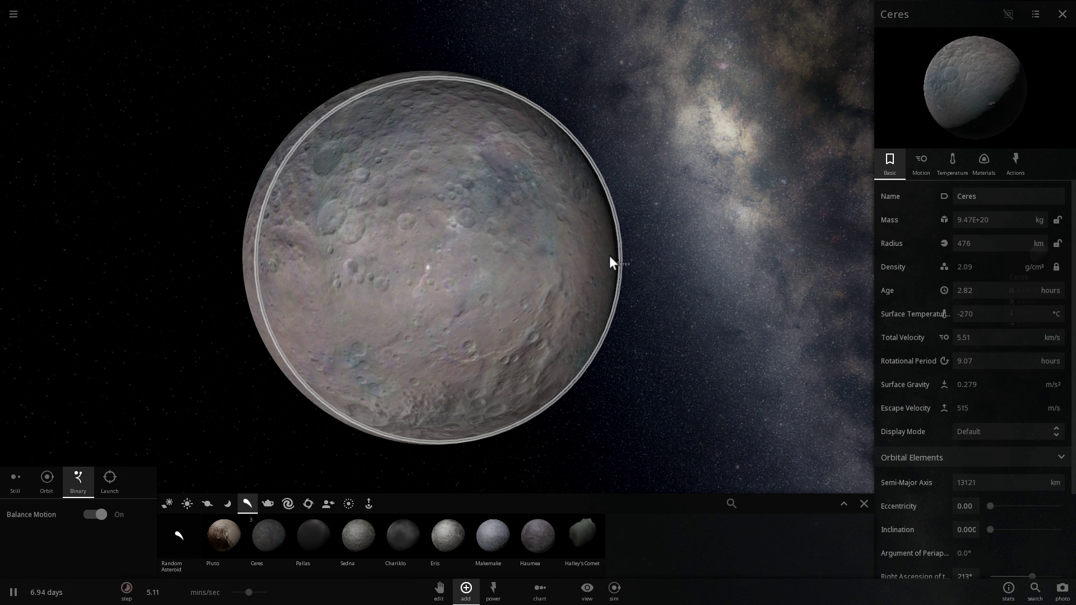
{"action": "right_click_drag", "start_coordinate": [610, 256], "coordinate": [628, 271]}
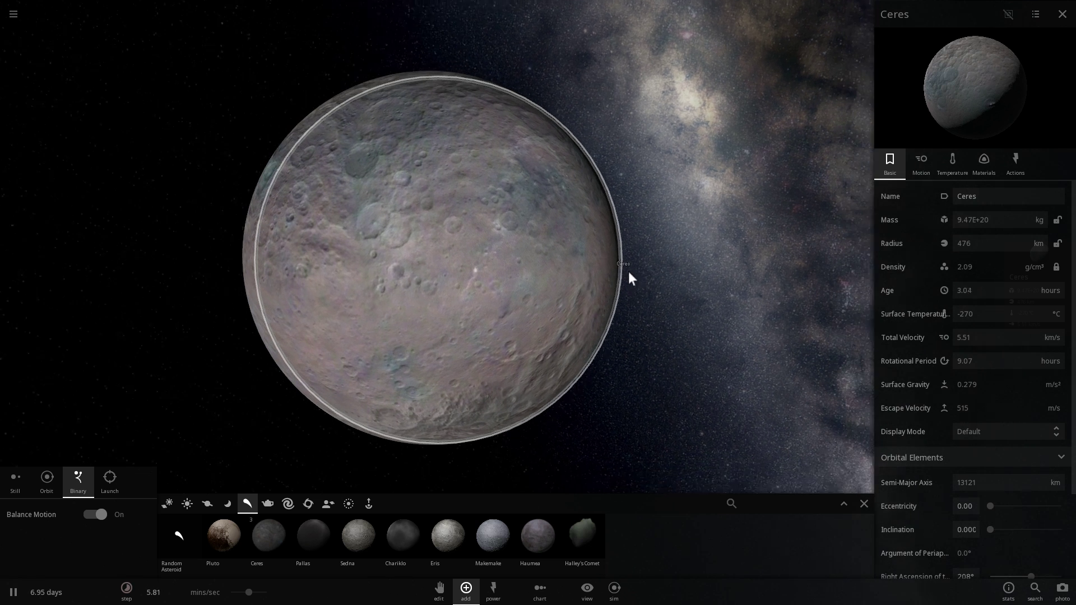
{"action": "left_click_drag", "start_coordinate": [629, 273], "coordinate": [653, 291]}
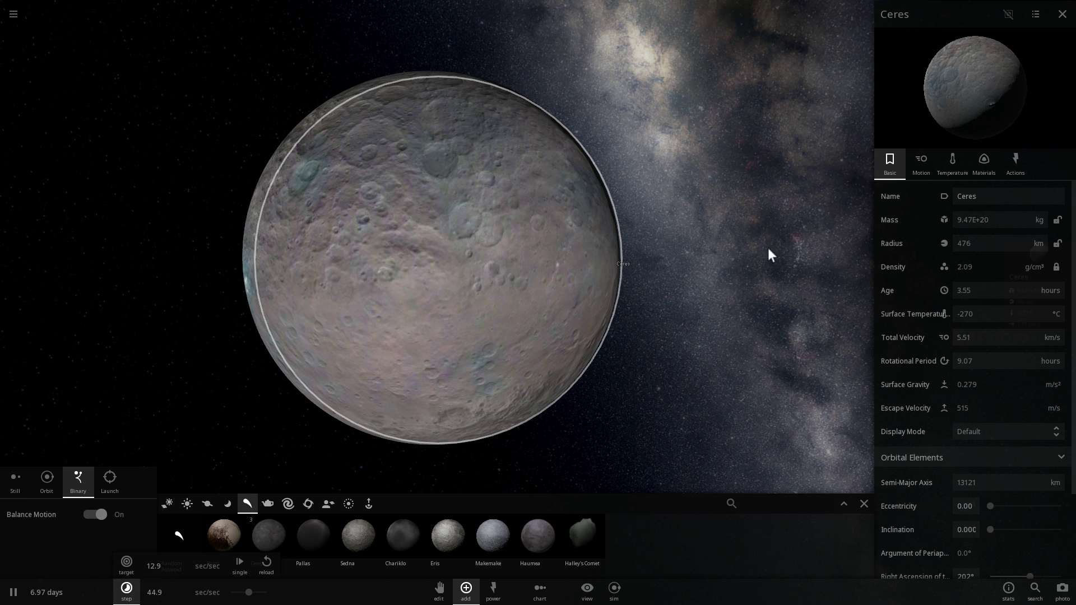
Step: Show Ceres's mass in Earth masses, switch the unit to Moon masses and compare it with the body in view
{"action": "left_click", "coordinate": [1036, 220]}
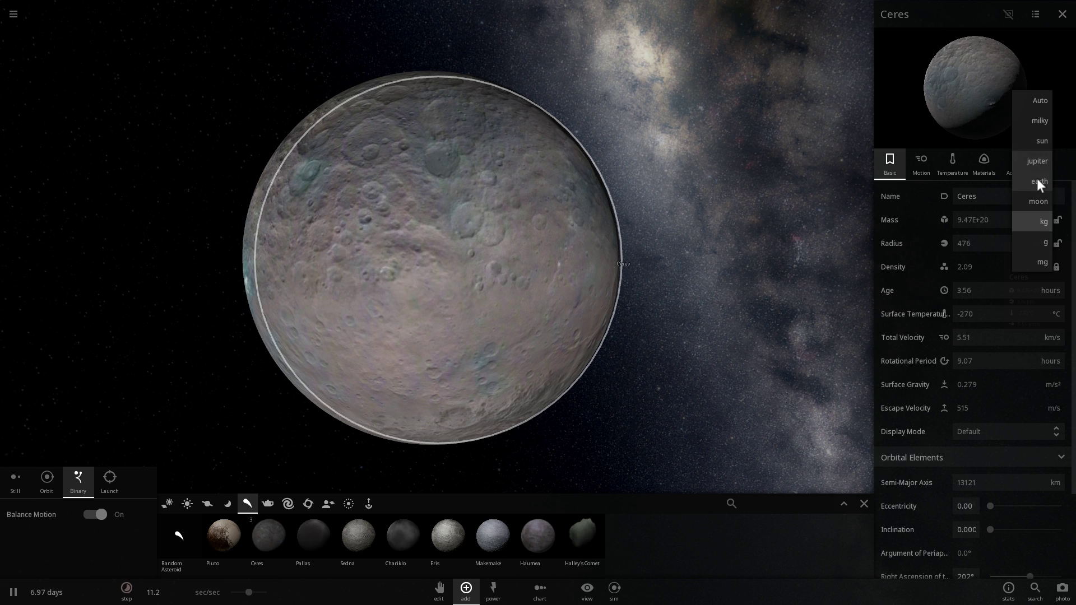
{"action": "left_click", "coordinate": [1037, 180]}
{"action": "left_click", "coordinate": [1038, 221]}
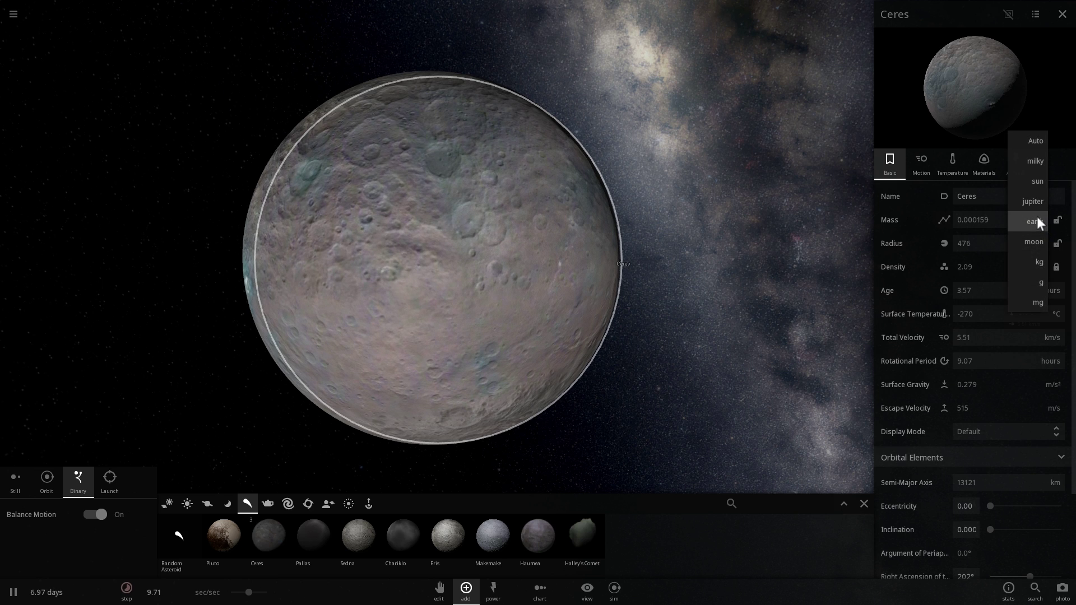
{"action": "left_click", "coordinate": [1036, 241]}
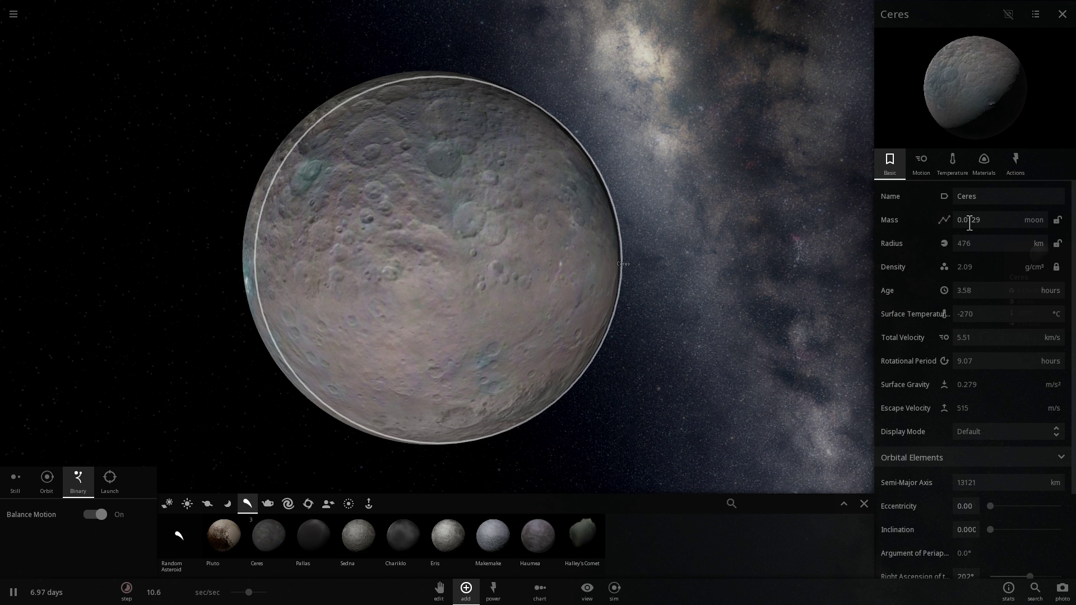
{"action": "right_click_drag", "start_coordinate": [725, 258], "coordinate": [735, 251]}
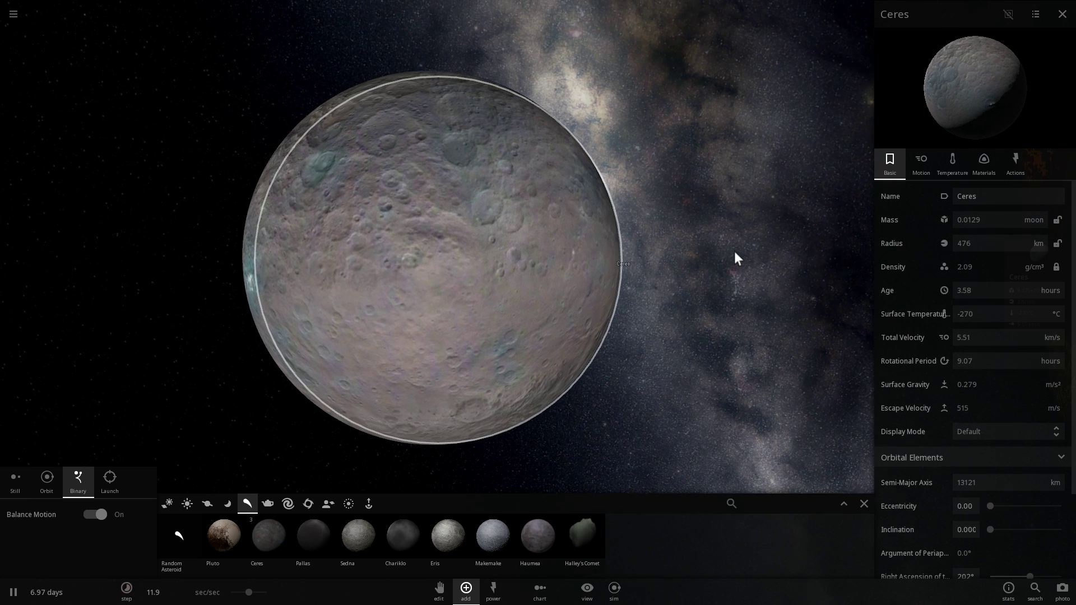
{"action": "scroll", "coordinate": [665, 264], "scroll_direction": "down", "scroll_amount": 3}
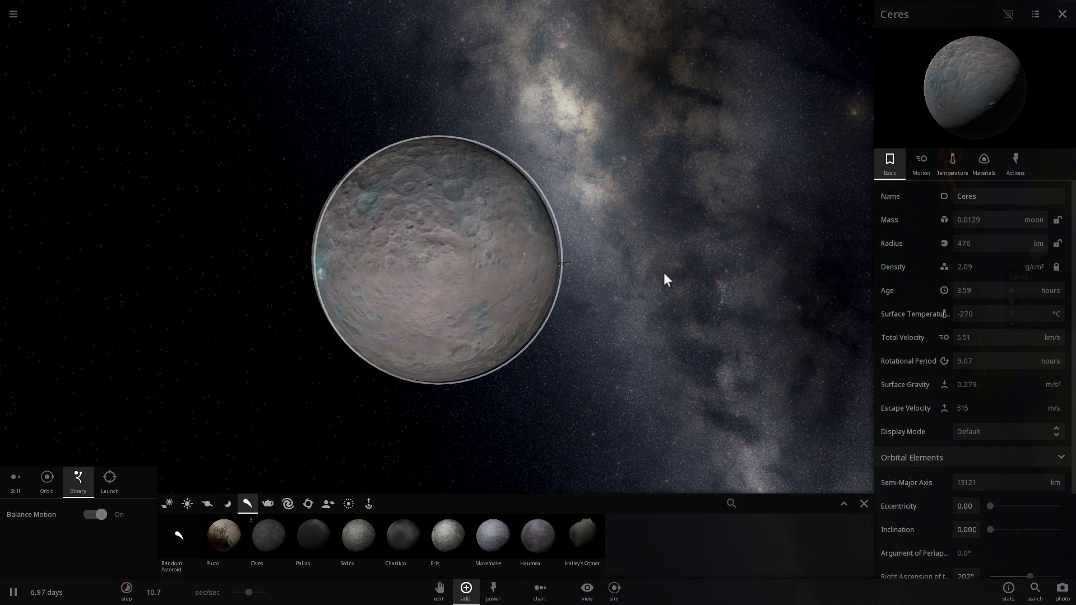
{"action": "right_click_drag", "start_coordinate": [664, 272], "coordinate": [661, 296]}
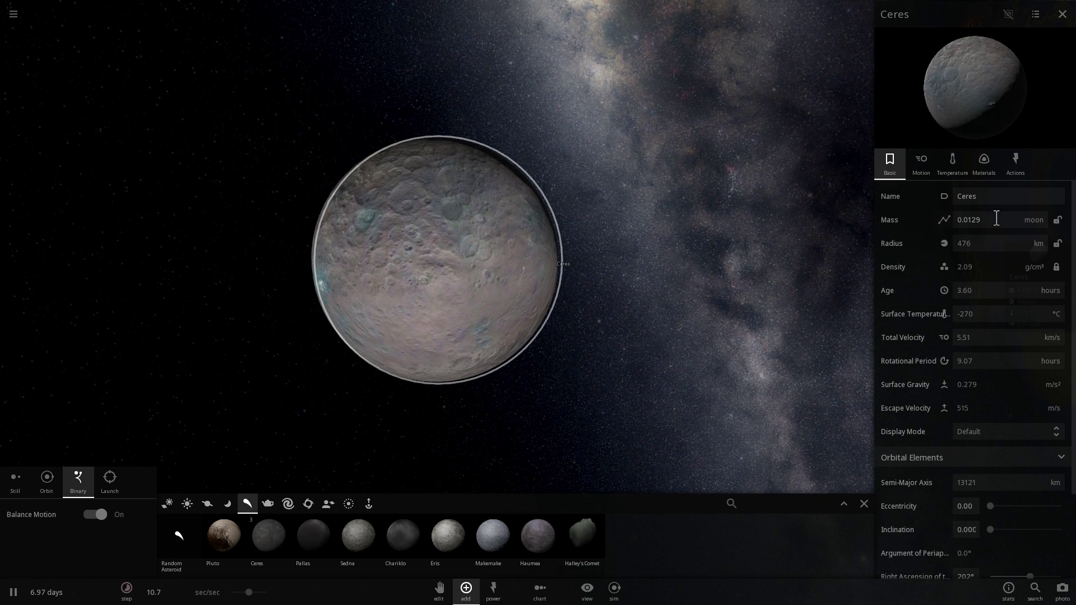
Step: Bring Earth into view behind Ceres and set Ceres's mass to 0.09 Moon masses
{"action": "right_click_drag", "start_coordinate": [838, 232], "coordinate": [618, 250]}
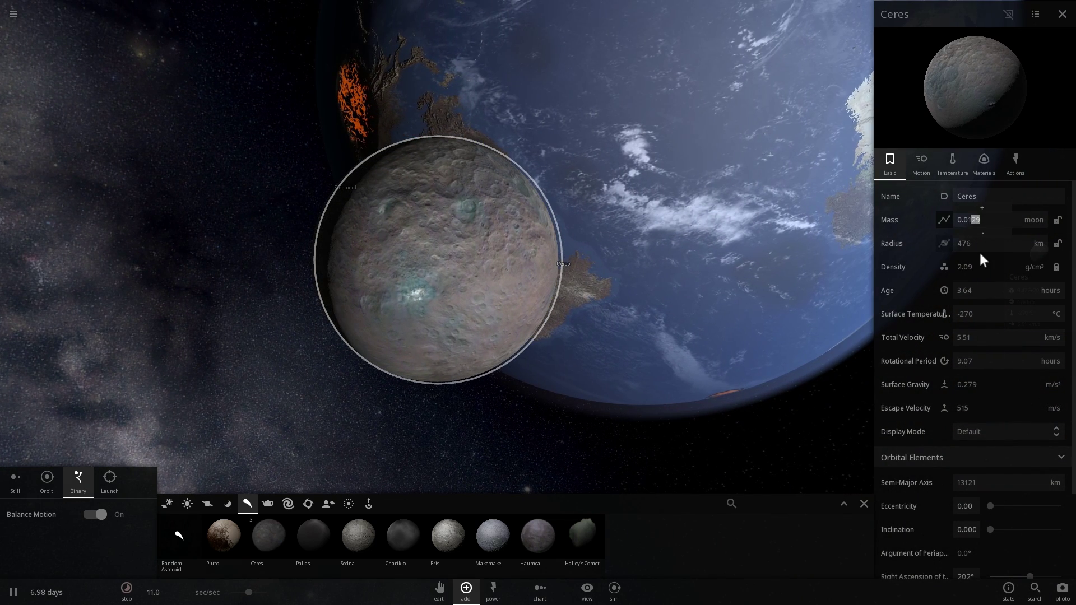
{"action": "key", "text": "BackSpace"}
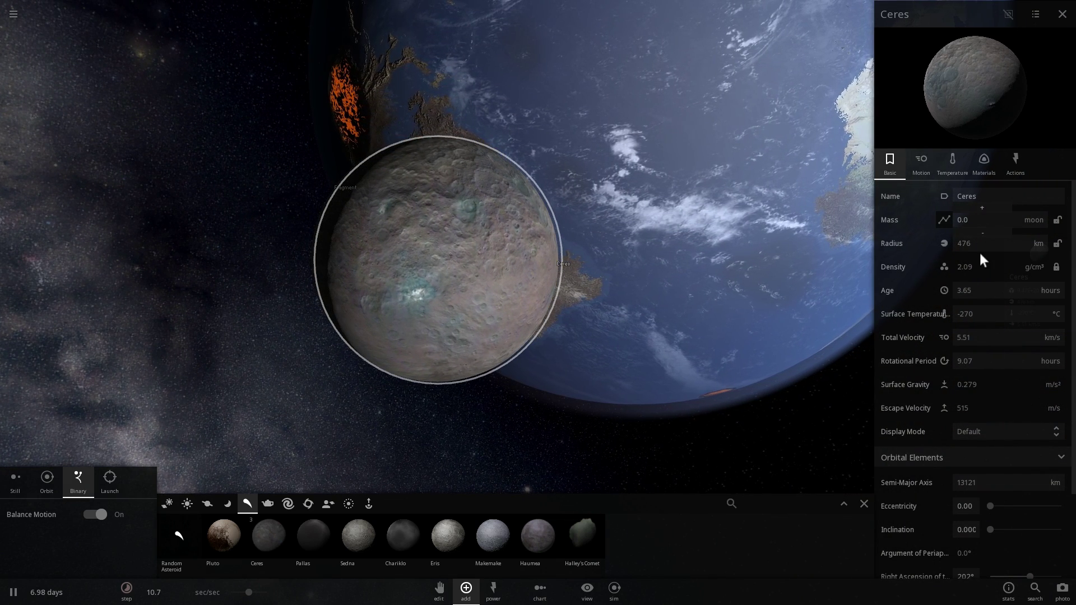
{"action": "type", "text": "9"}
{"action": "key", "text": "Return"}
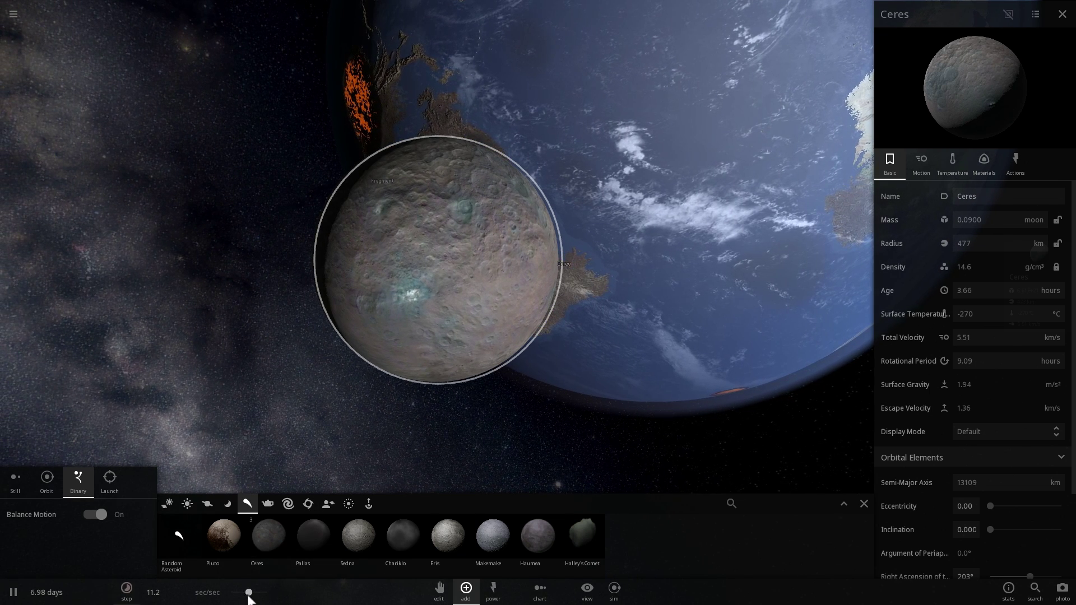
Step: Speed the simulation up to about one minute per second and view Ceres against Earth, out to the Moon's orbit
{"action": "left_click_drag", "start_coordinate": [248, 594], "coordinate": [261, 595]}
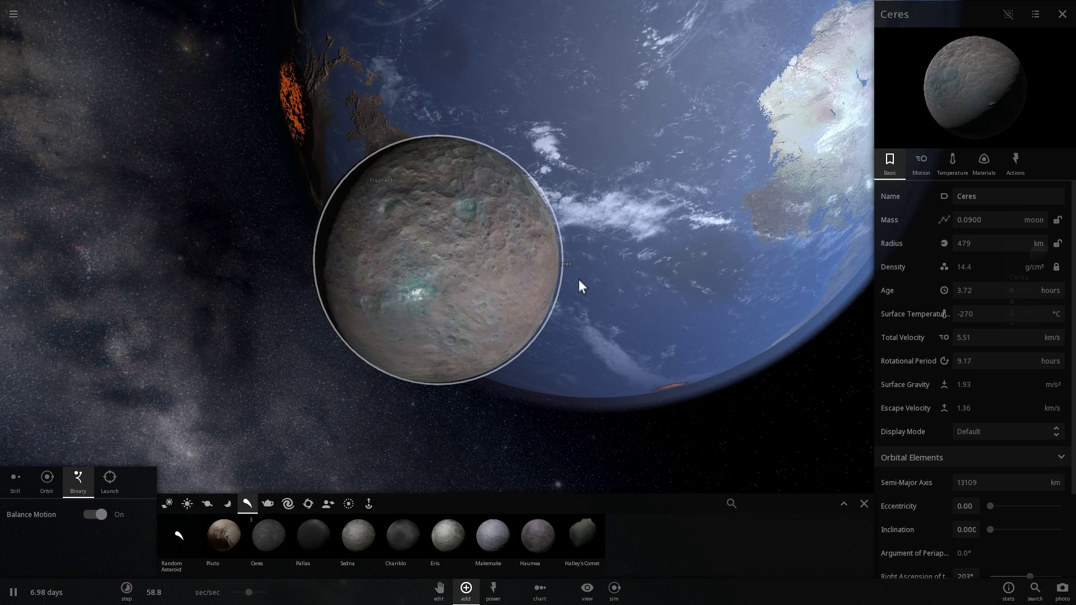
{"action": "mouse_move", "coordinate": [579, 280]}
{"action": "right_mouse_down"}
{"action": "mouse_move", "coordinate": [728, 260]}
{"action": "mouse_move", "coordinate": [590, 284]}
{"action": "right_mouse_up"}
{"action": "scroll", "coordinate": [565, 310], "scroll_direction": "up", "scroll_amount": 1}
{"action": "scroll", "coordinate": [565, 309], "scroll_direction": "up", "scroll_amount": 2}
{"action": "scroll", "coordinate": [590, 284], "scroll_direction": "down", "scroll_amount": 2}
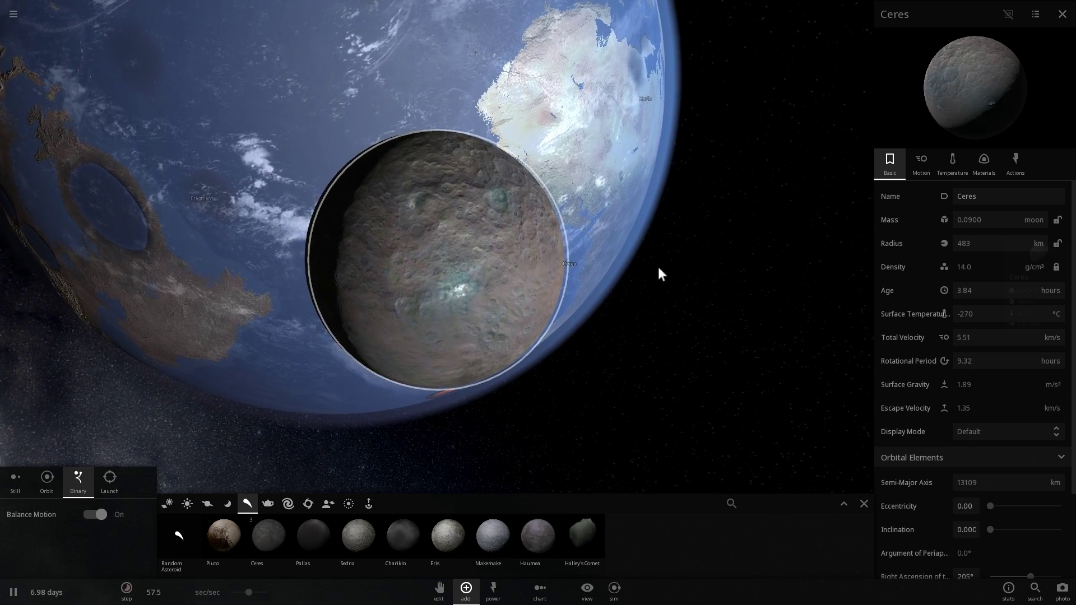
{"action": "right_click_drag", "start_coordinate": [659, 273], "coordinate": [571, 281]}
{"action": "scroll", "coordinate": [572, 281], "scroll_direction": "down", "scroll_amount": 4}
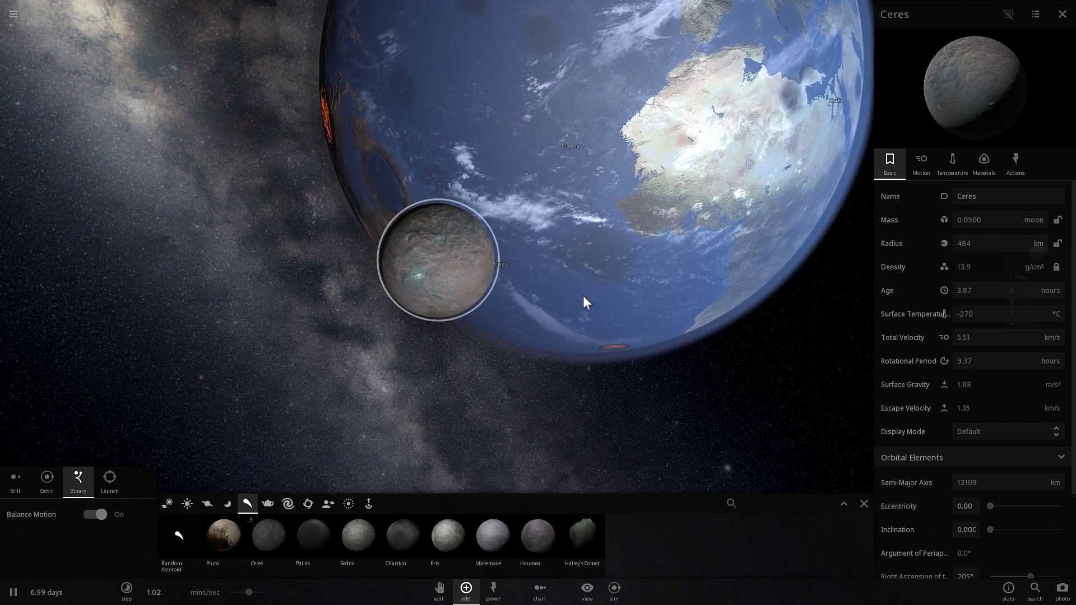
{"action": "scroll", "coordinate": [580, 300], "scroll_direction": "down", "scroll_amount": 5}
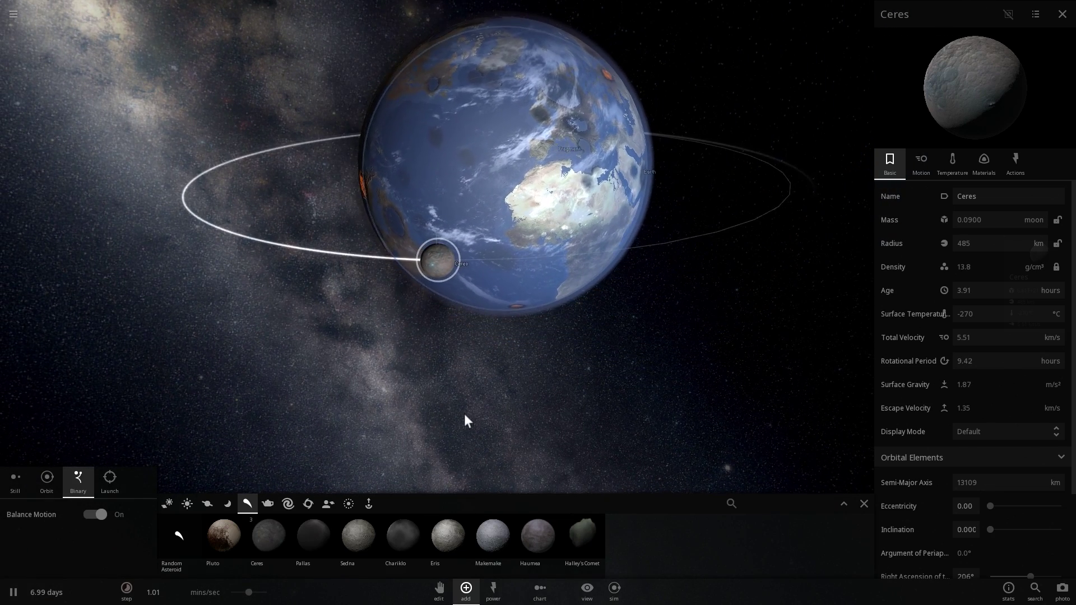
{"action": "scroll", "coordinate": [465, 420], "scroll_direction": "down", "scroll_amount": 6}
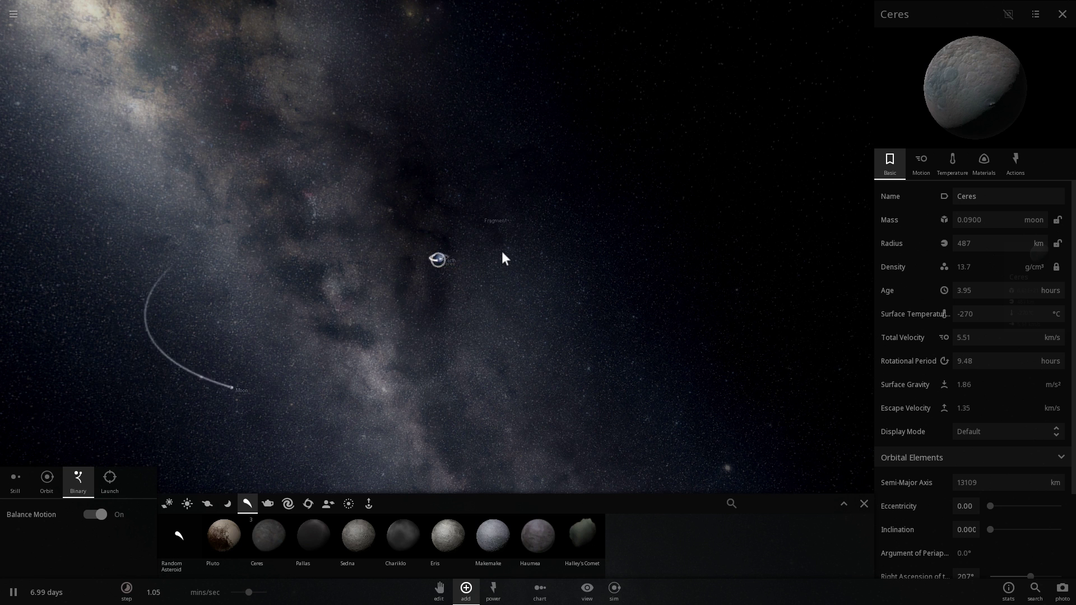
Step: Focus on the Moon and examine its surface with Earth in the background
{"action": "double_click", "coordinate": [394, 295]}
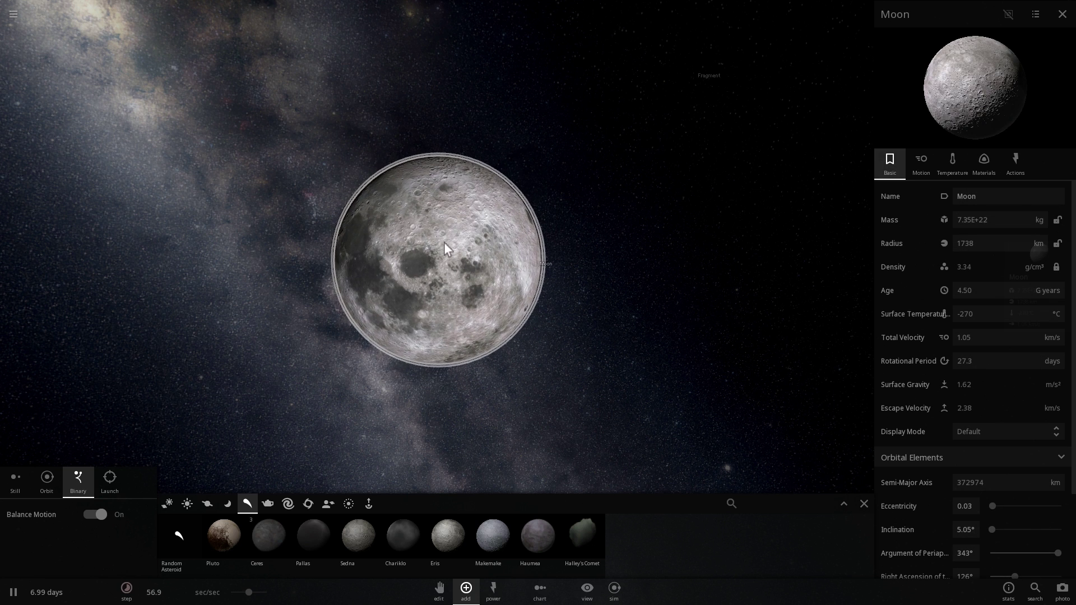
{"action": "scroll", "coordinate": [372, 224], "scroll_direction": "up", "scroll_amount": 2}
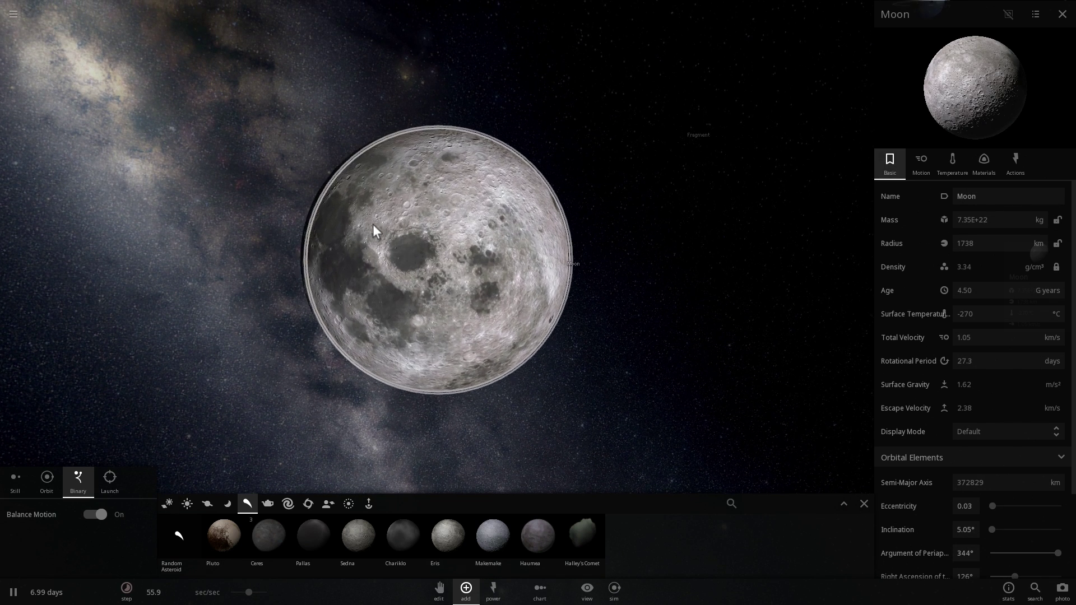
{"action": "right_click_drag", "start_coordinate": [408, 246], "coordinate": [599, 106]}
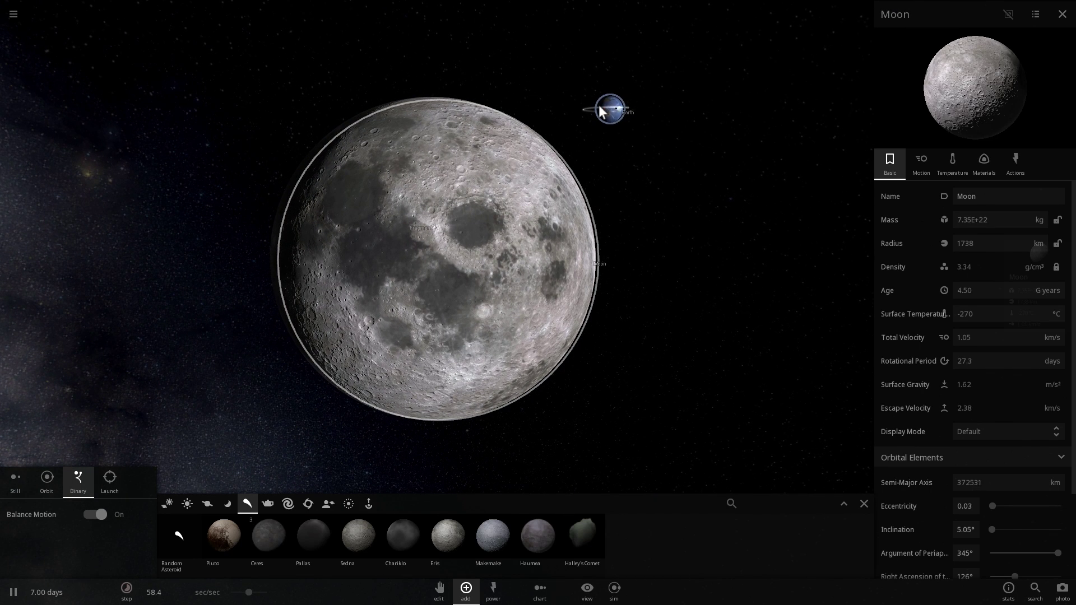
Step: Focus on Earth and view Ceres's orbit around it
{"action": "double_click", "coordinate": [599, 105]}
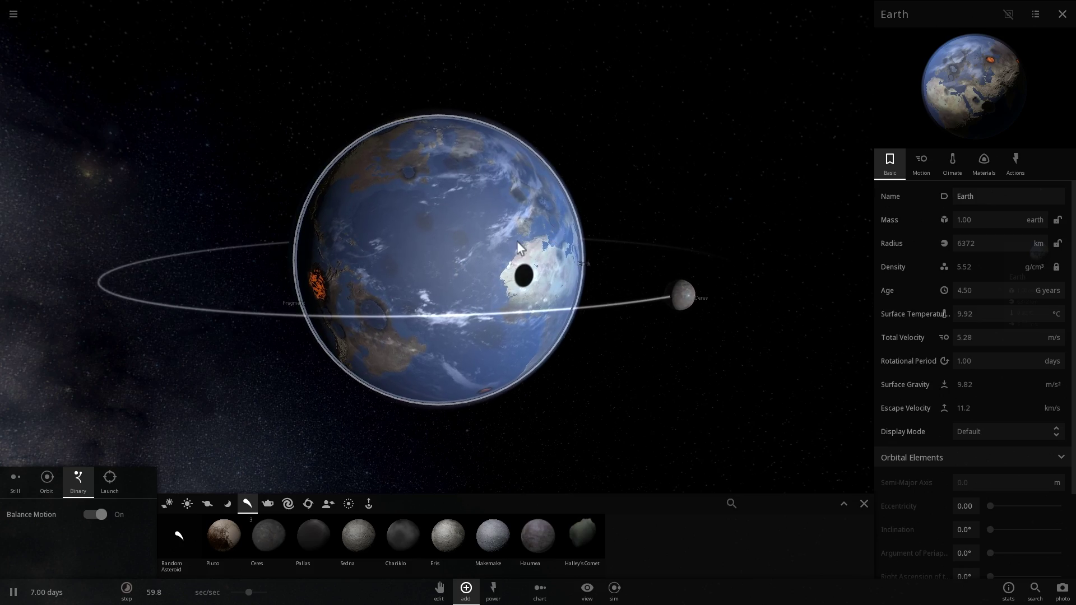
{"action": "right_click_drag", "start_coordinate": [516, 241], "coordinate": [483, 270]}
{"action": "scroll", "coordinate": [506, 284], "scroll_direction": "up", "scroll_amount": 3}
{"action": "scroll", "coordinate": [506, 292], "scroll_direction": "down", "scroll_amount": 3}
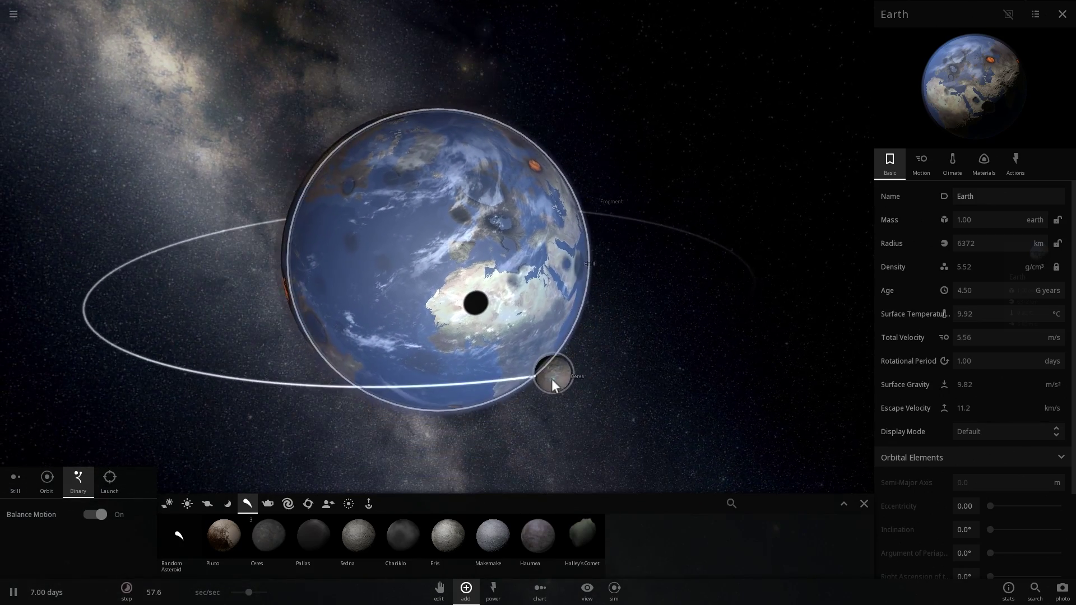
Step: Focus on Ceres and compare its size with Earth and the shadow it casts over Africa
{"action": "double_click", "coordinate": [552, 379]}
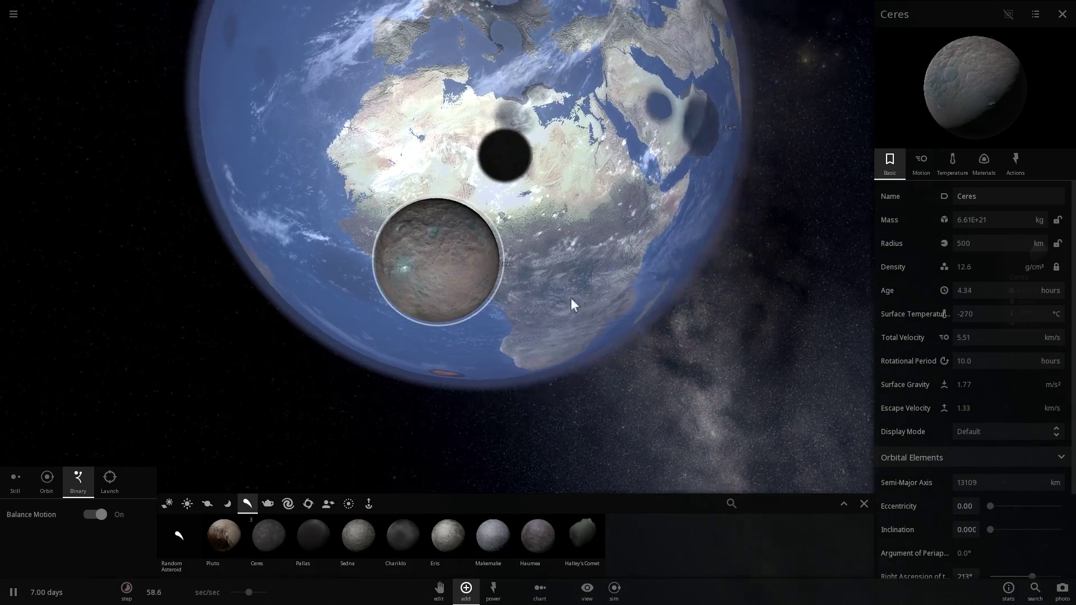
{"action": "right_click_drag", "start_coordinate": [571, 297], "coordinate": [538, 294]}
{"action": "scroll", "coordinate": [538, 294], "scroll_direction": "up", "scroll_amount": 3}
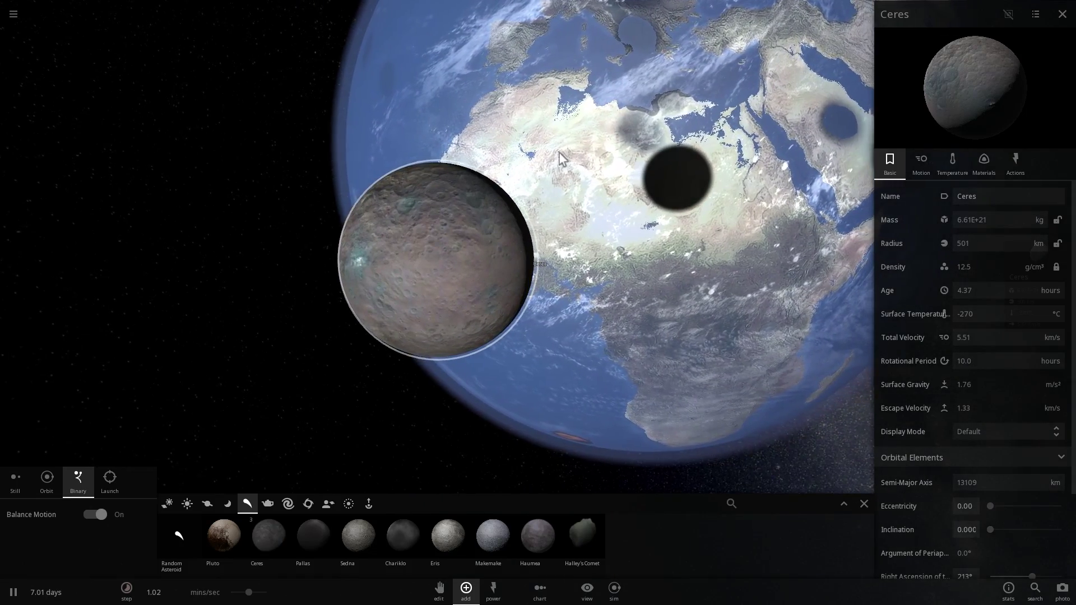
{"action": "right_click_drag", "start_coordinate": [559, 153], "coordinate": [594, 110]}
{"action": "scroll", "coordinate": [573, 283], "scroll_direction": "down", "scroll_amount": 3}
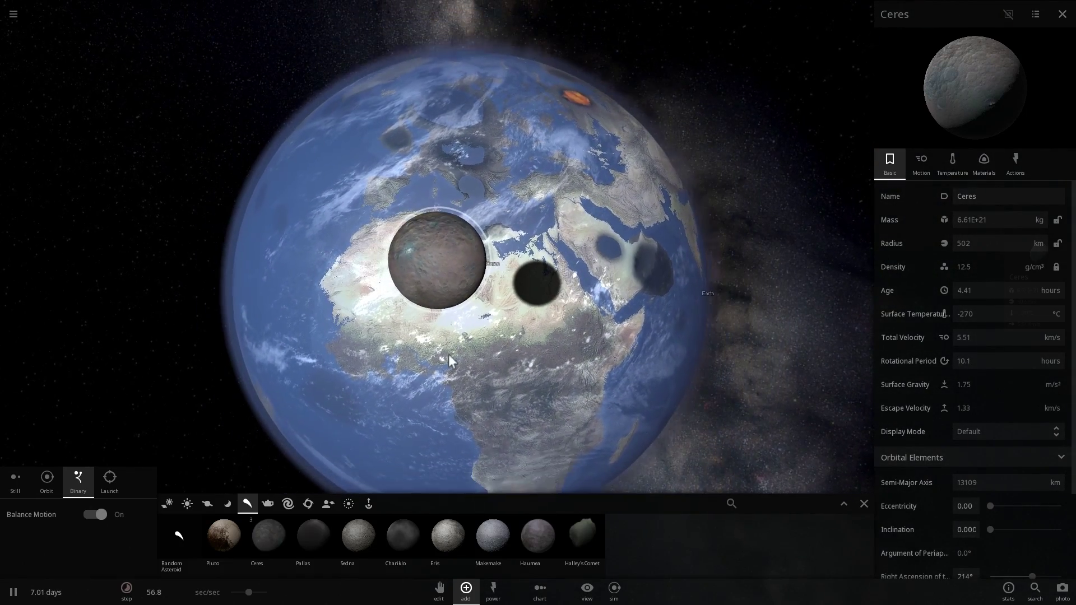
Step: Focus on Earth and examine its craters, water and land from the Atlantic side, over Africa and over the Americas
{"action": "left_click", "coordinate": [410, 368]}
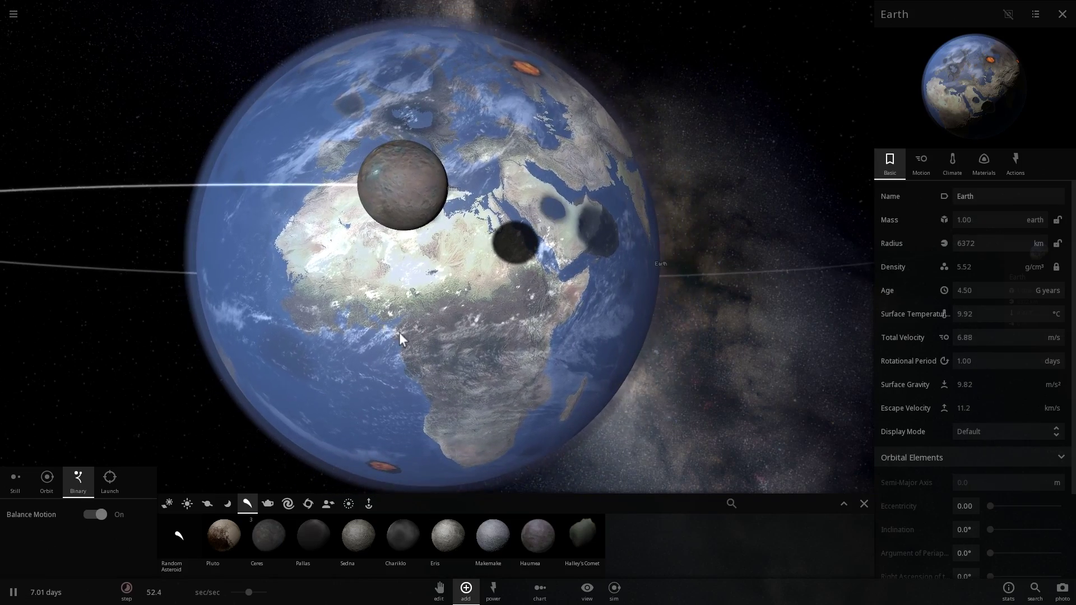
{"action": "left_click_drag", "start_coordinate": [399, 332], "coordinate": [620, 356]}
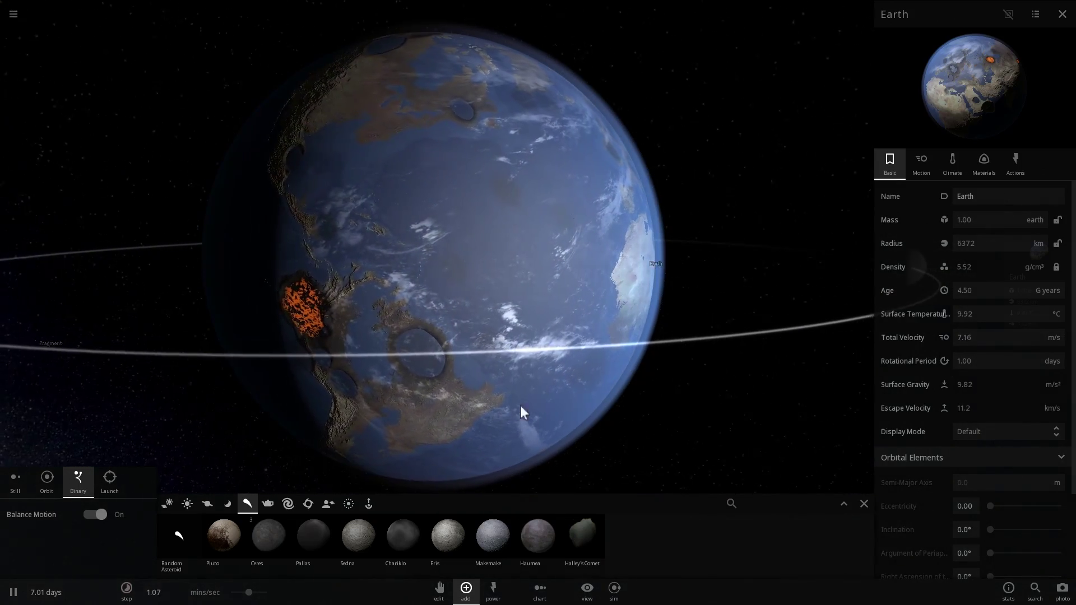
{"action": "right_click_drag", "start_coordinate": [531, 348], "coordinate": [378, 355]}
{"action": "scroll", "coordinate": [508, 338], "scroll_direction": "up", "scroll_amount": 4}
{"action": "right_click_drag", "start_coordinate": [509, 338], "coordinate": [449, 287]}
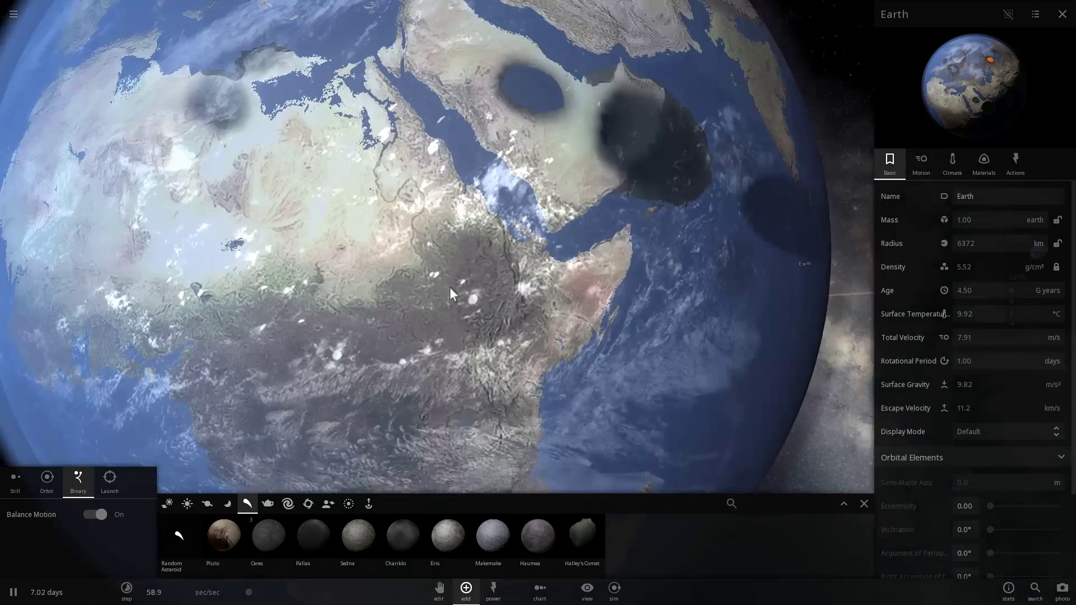
{"action": "left_click_drag", "start_coordinate": [450, 287], "coordinate": [527, 315]}
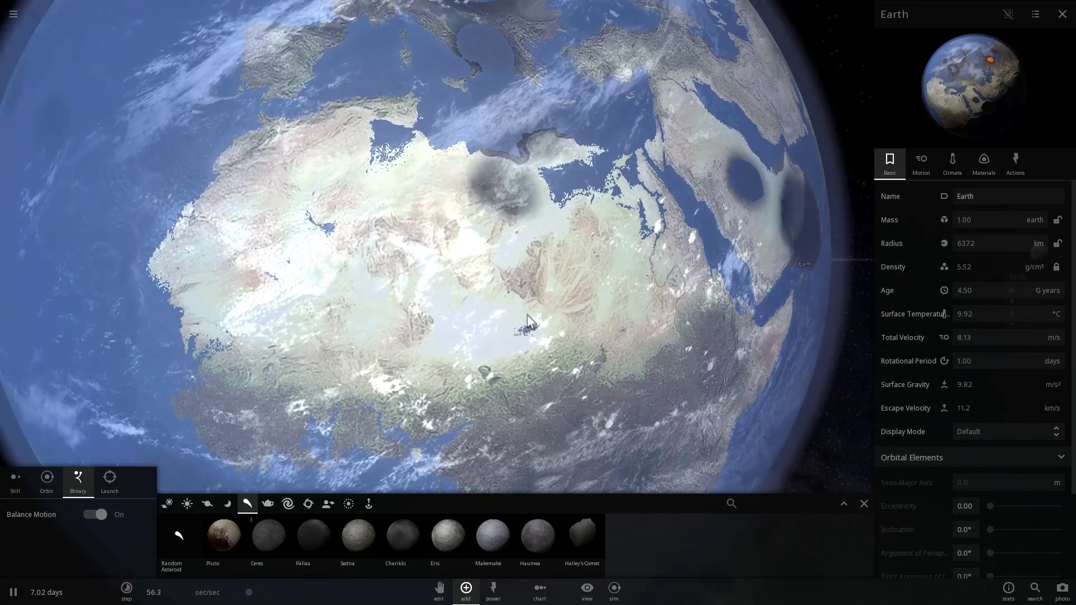
{"action": "scroll", "coordinate": [527, 315], "scroll_direction": "down", "scroll_amount": 5}
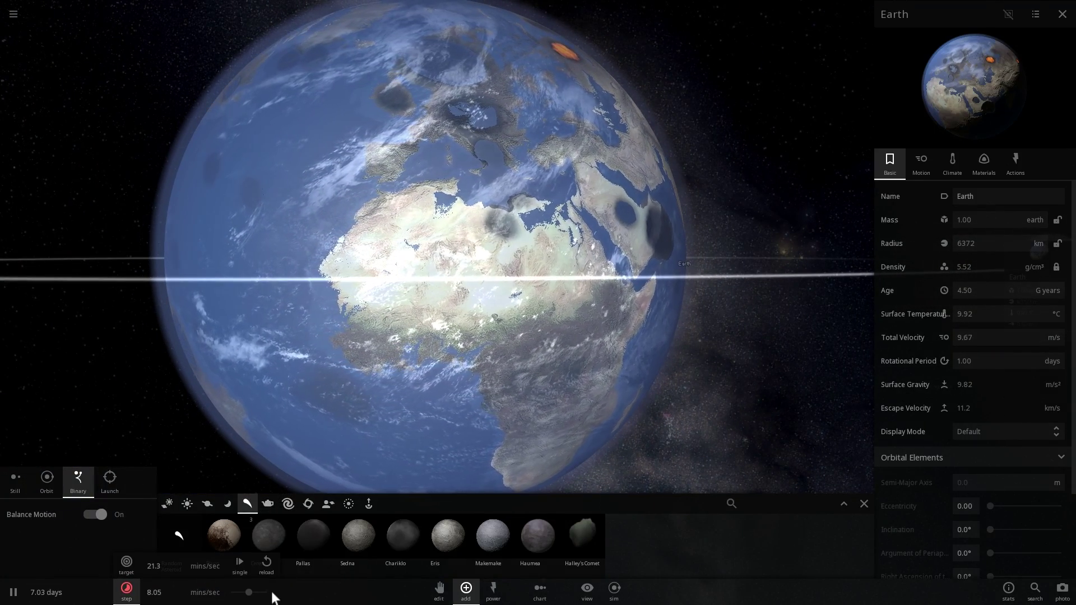
{"action": "left_click_drag", "start_coordinate": [371, 338], "coordinate": [483, 334]}
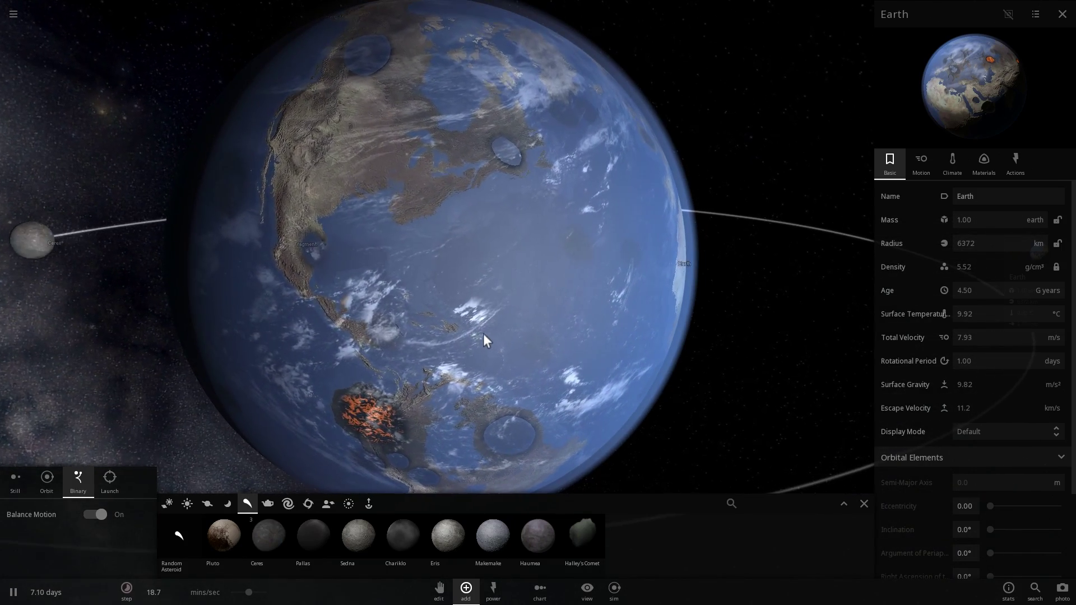
Step: Check Earth's material composition, bring Ceres's whole orbit into view and close the properties
{"action": "left_click", "coordinate": [983, 162]}
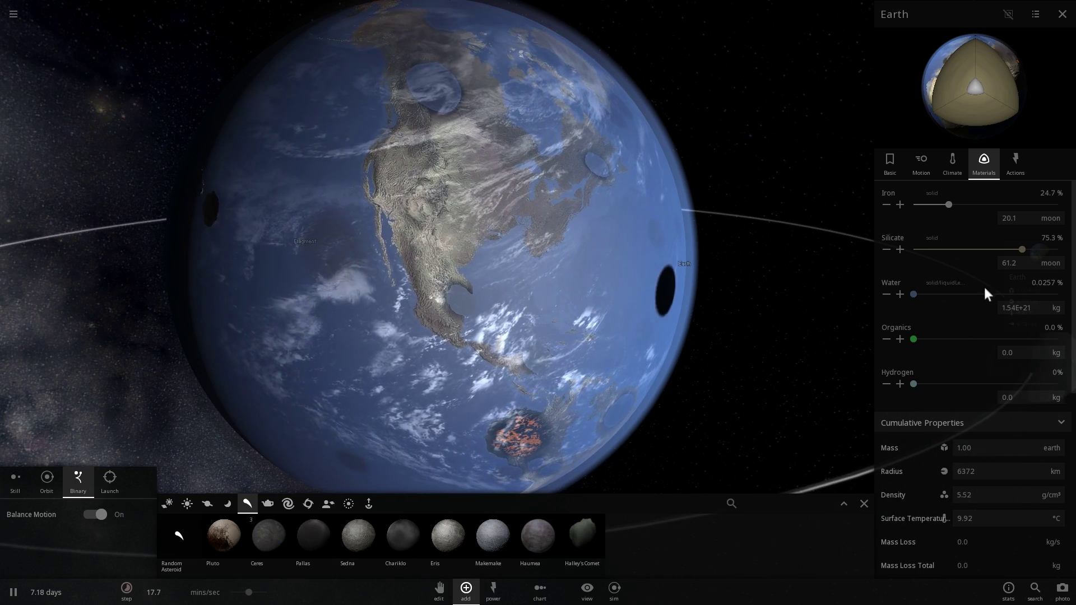
{"action": "scroll", "coordinate": [747, 298], "scroll_direction": "down", "scroll_amount": 5}
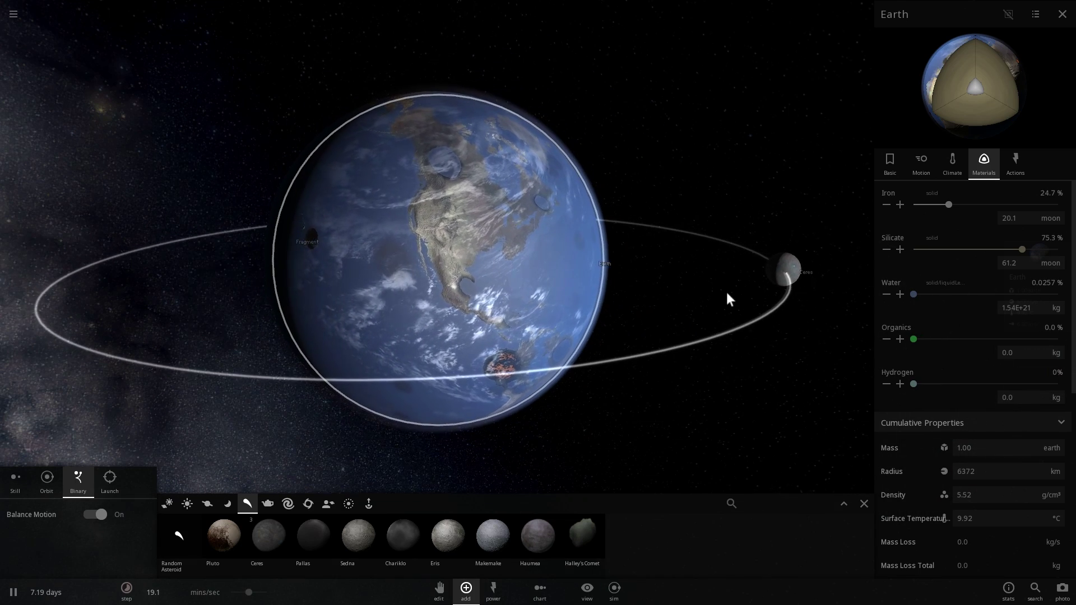
{"action": "left_click_drag", "start_coordinate": [727, 295], "coordinate": [813, 199]}
{"action": "left_click", "coordinate": [872, 168]}
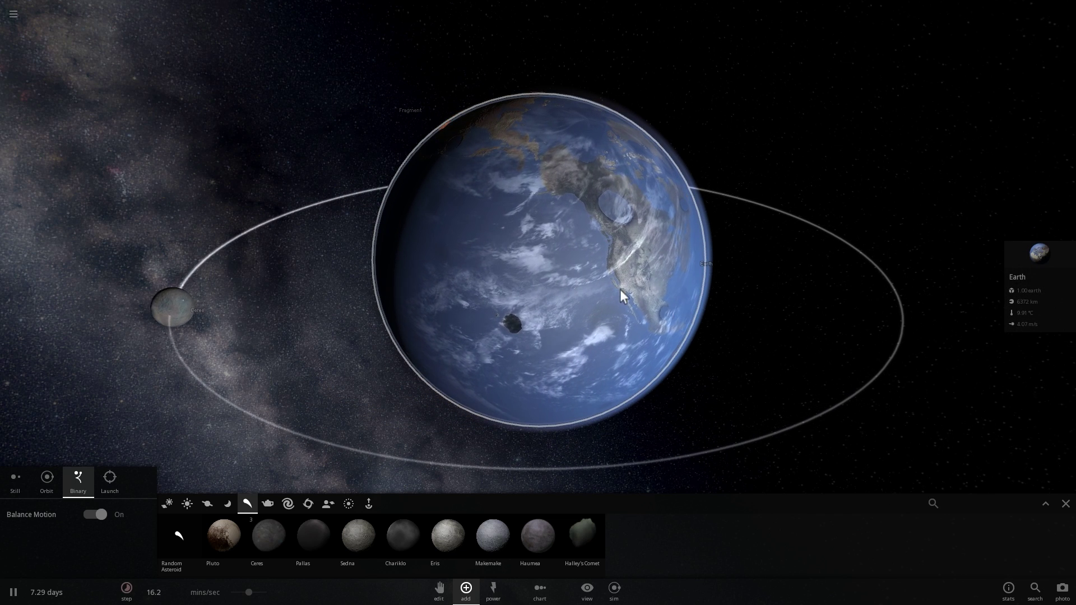
Step: View the Ceres orbit from other sides, reopen Earth's properties and show its material composition again
{"action": "right_click_drag", "start_coordinate": [533, 202], "coordinate": [580, 227]}
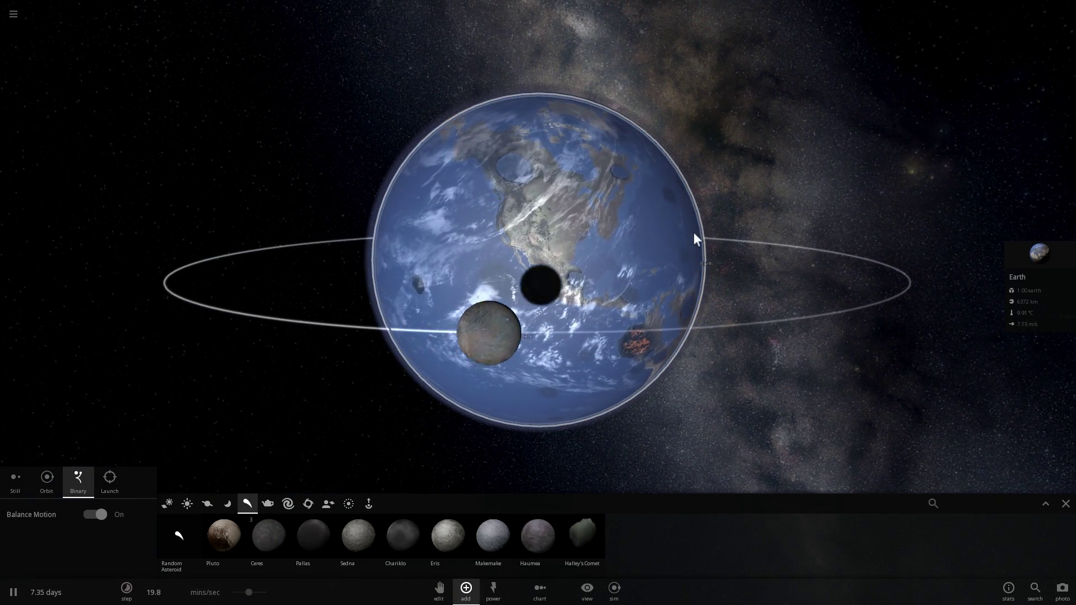
{"action": "right_click_drag", "start_coordinate": [694, 232], "coordinate": [634, 250]}
{"action": "left_click", "coordinate": [1044, 251]}
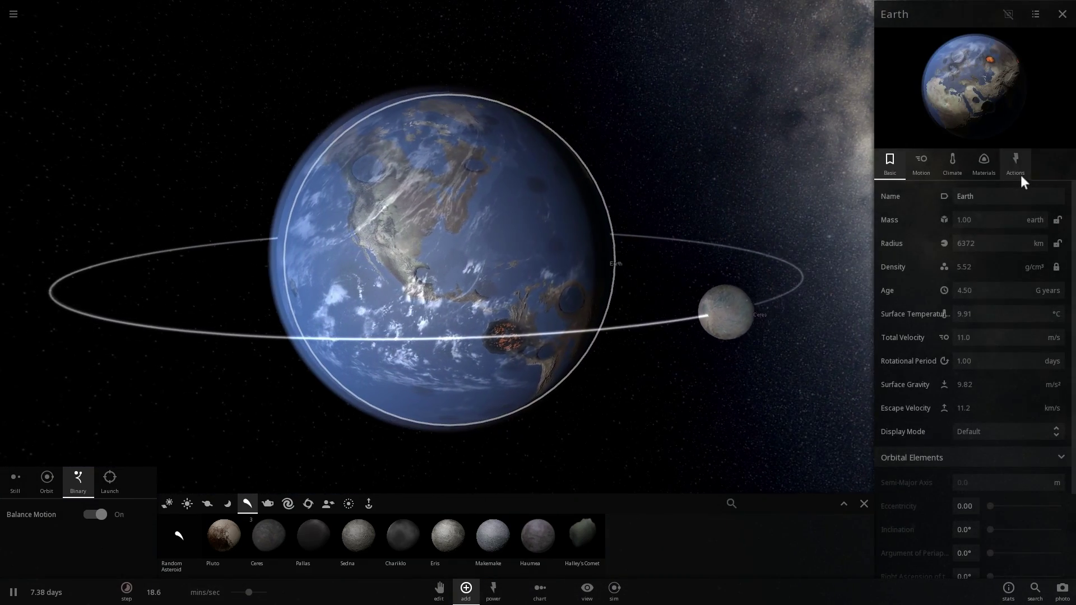
{"action": "left_click", "coordinate": [982, 166]}
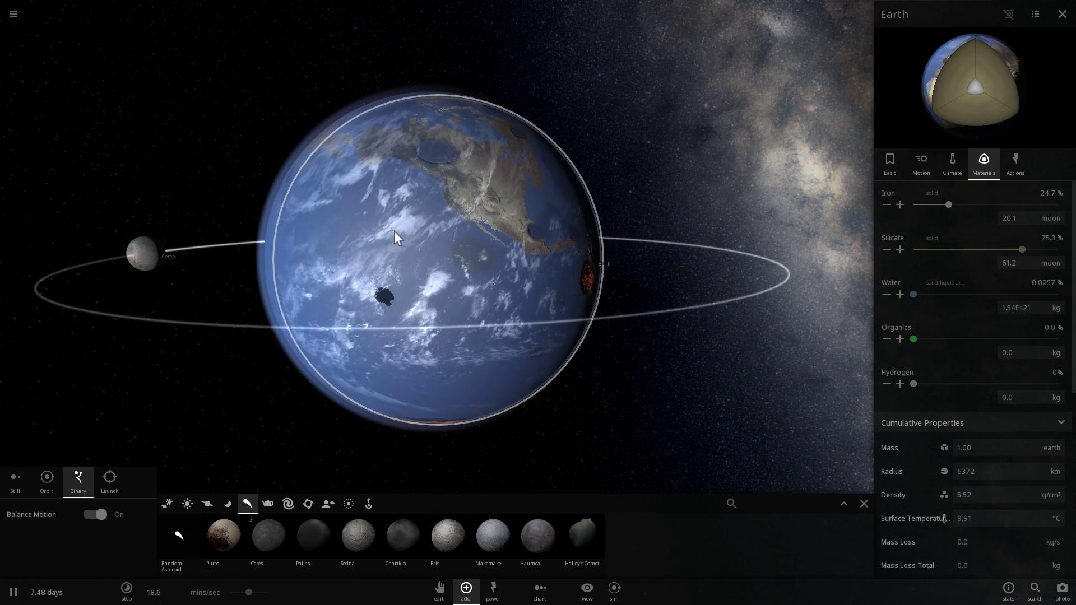
Step: Open the Earth & Moon simulation from the planets category and focus on its unaltered Earth
{"action": "left_click", "coordinate": [12, 14]}
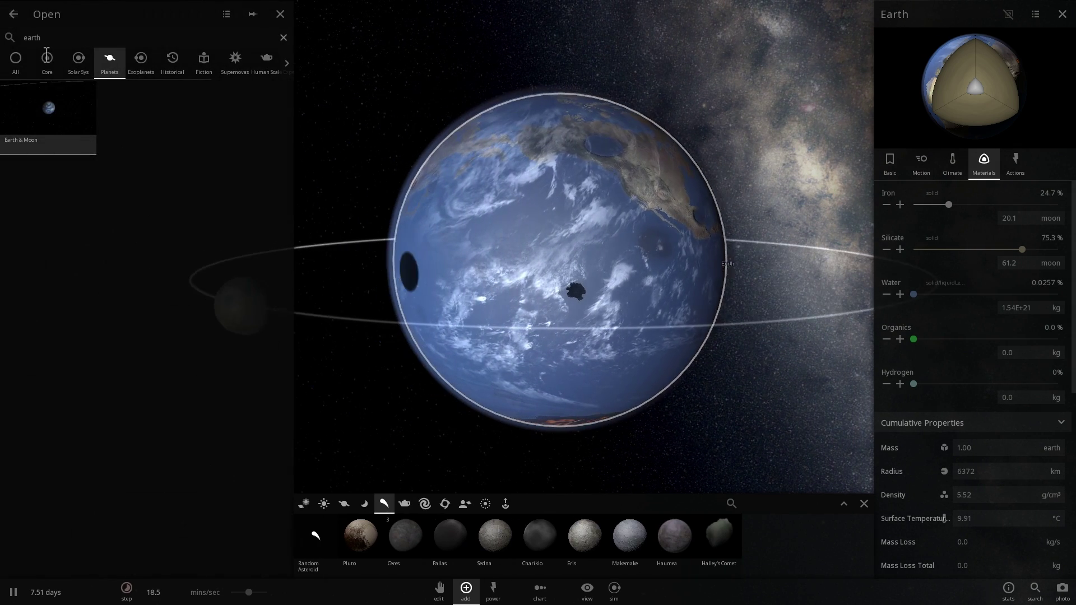
{"action": "left_click", "coordinate": [43, 107]}
{"action": "double_click", "coordinate": [562, 320]}
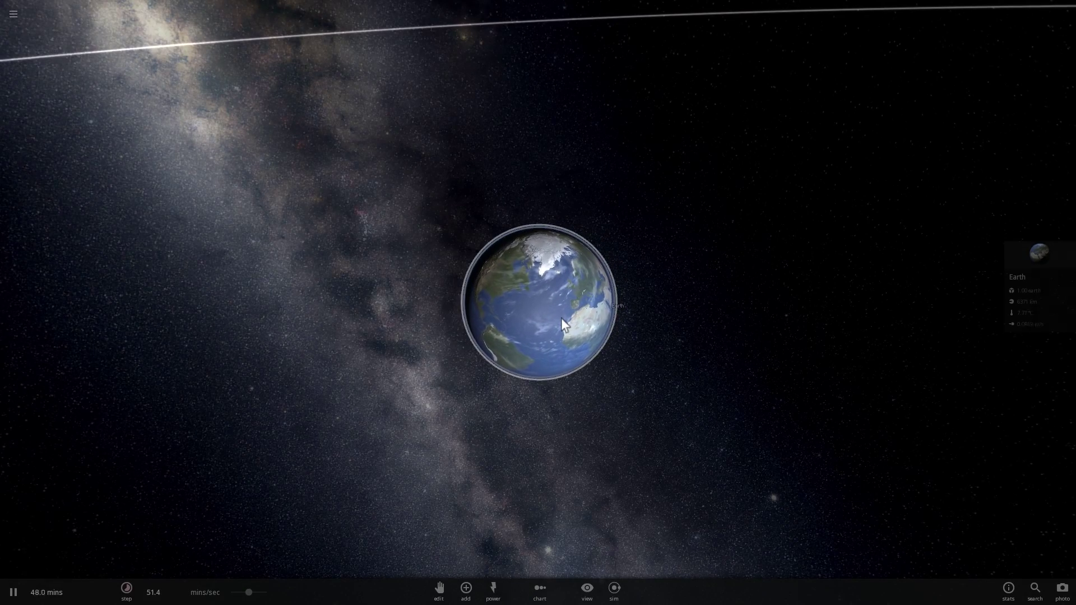
Step: Show the unaltered Earth's properties and material composition to check its water content
{"action": "left_click", "coordinate": [1024, 256]}
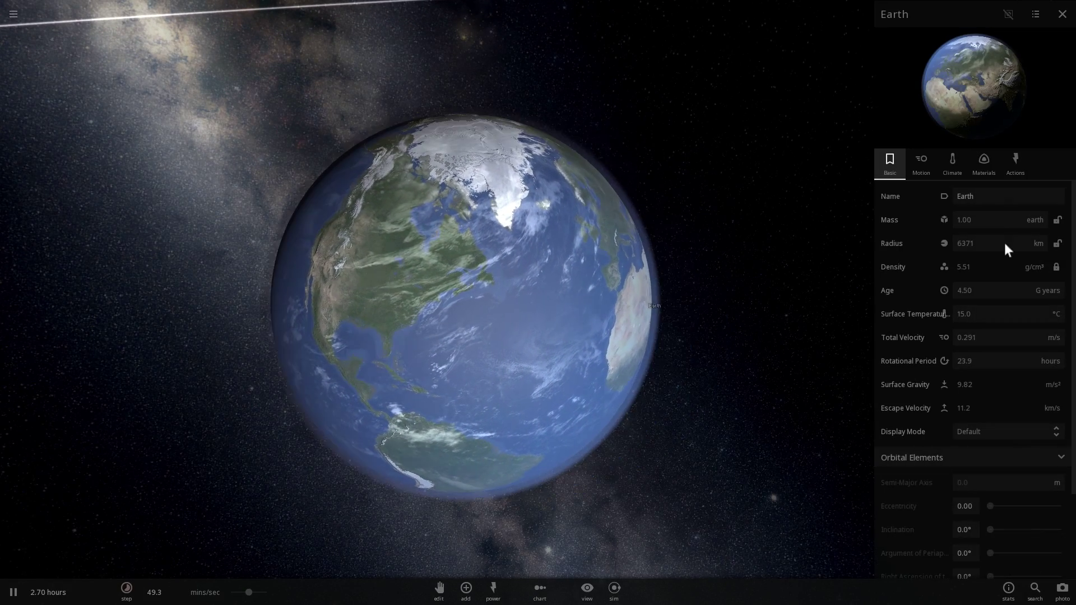
{"action": "left_click", "coordinate": [987, 167]}
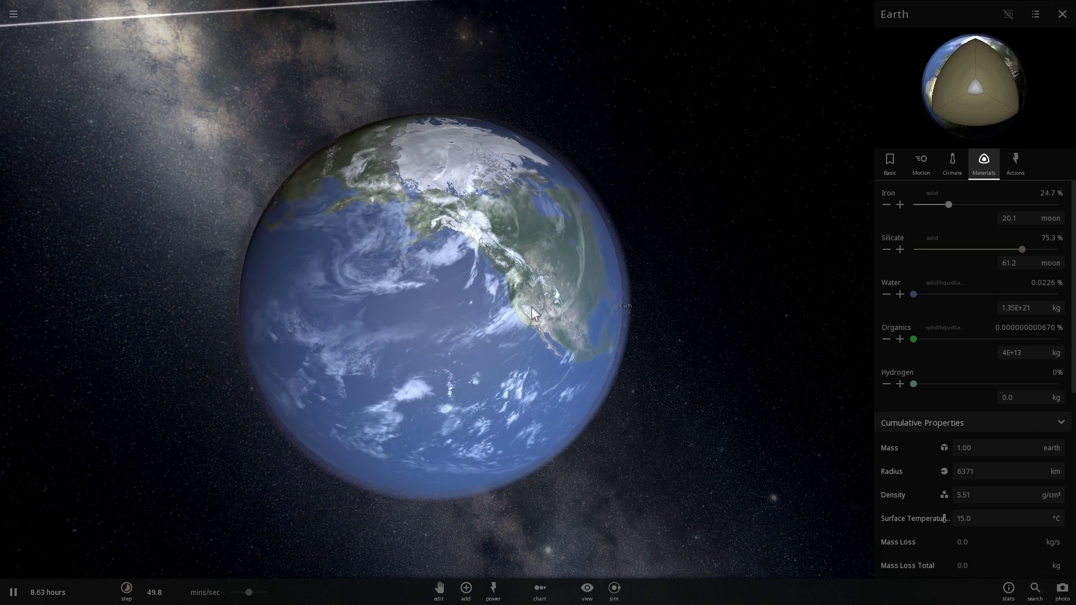
{"action": "left_click_drag", "start_coordinate": [570, 318], "coordinate": [639, 320]}
{"action": "scroll", "coordinate": [588, 287], "scroll_direction": "down", "scroll_amount": 4}
{"action": "scroll", "coordinate": [639, 318], "scroll_direction": "up", "scroll_amount": 3}
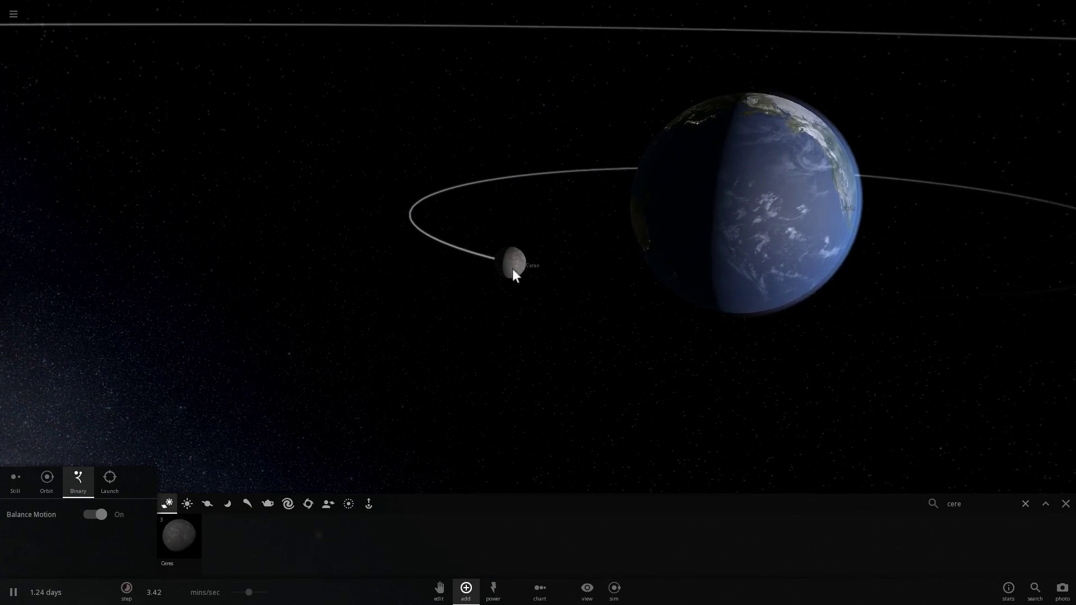
Step: Focus on the Ceres orbiting the unaltered Earth, examine it closely and compare it with the planet
{"action": "double_click", "coordinate": [512, 268]}
{"action": "scroll", "coordinate": [554, 260], "scroll_direction": "up", "scroll_amount": 5}
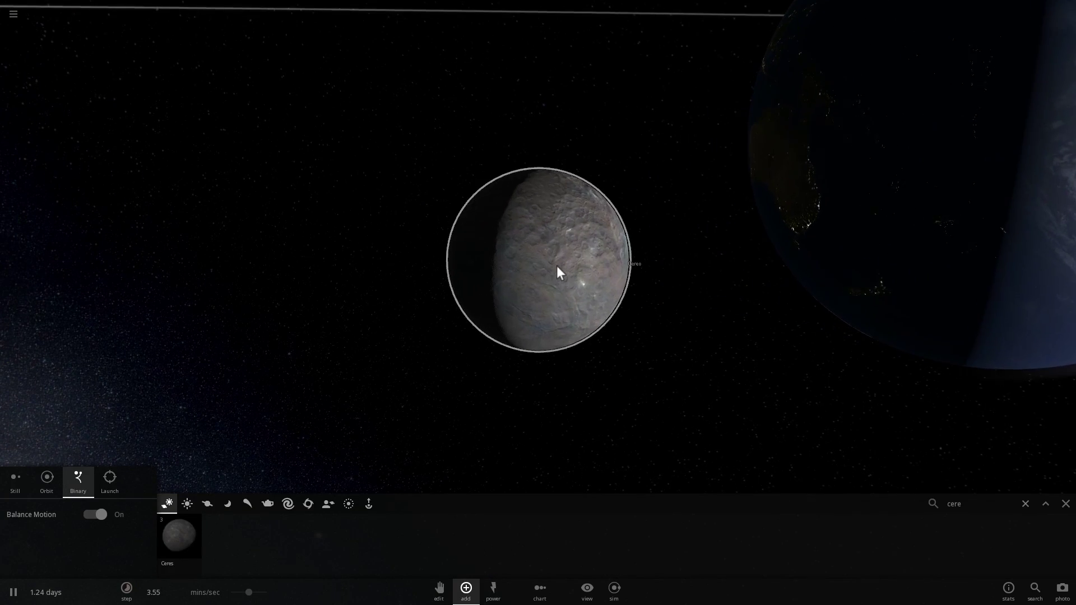
{"action": "scroll", "coordinate": [556, 268], "scroll_direction": "down", "scroll_amount": 3}
{"action": "left_click_drag", "start_coordinate": [716, 275], "coordinate": [741, 269]}
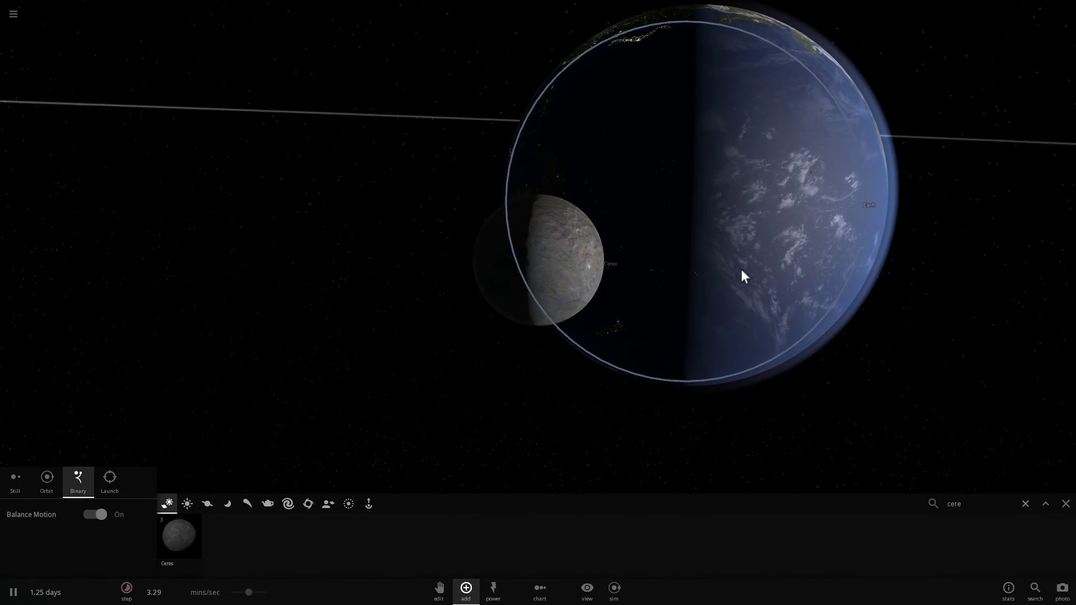
Step: Show the properties of the Ceres orbiting Earth and examine its mass and radius
{"action": "left_click", "coordinate": [532, 258]}
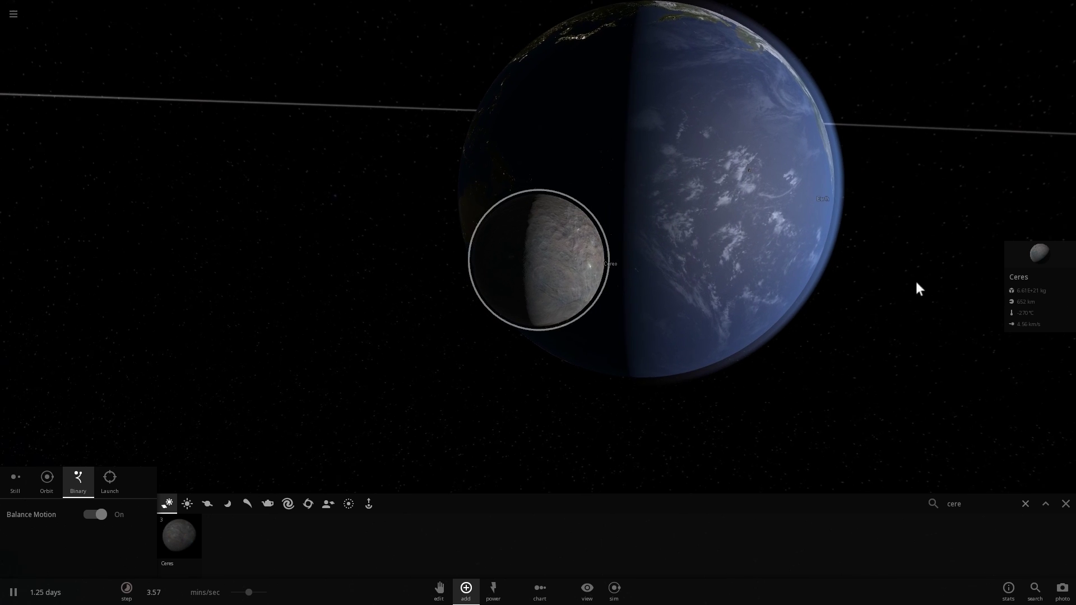
{"action": "left_click", "coordinate": [1021, 255]}
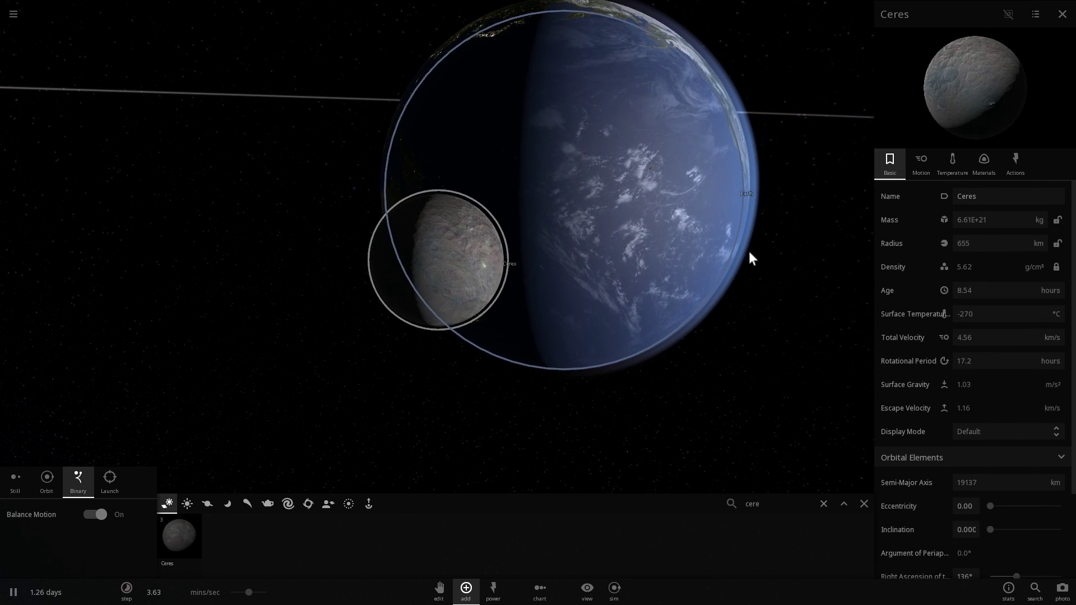
{"action": "left_click_drag", "start_coordinate": [793, 261], "coordinate": [740, 269]}
{"action": "scroll", "coordinate": [740, 269], "scroll_direction": "up", "scroll_amount": 3}
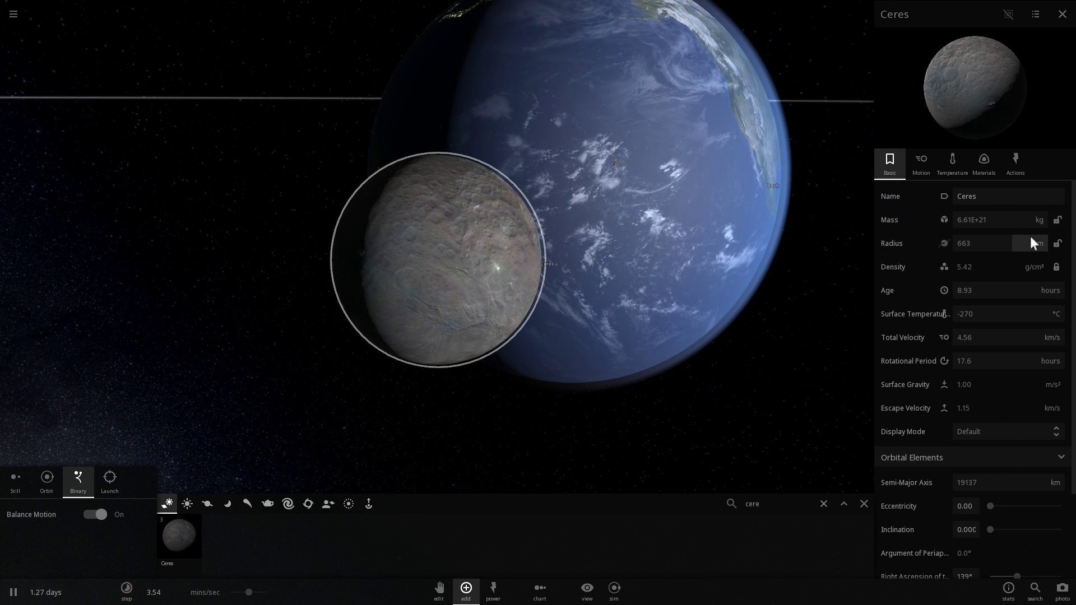
{"action": "mouse_move", "coordinate": [1028, 232]}
{"action": "left_mouse_down"}
{"action": "mouse_move", "coordinate": [1031, 221]}
{"action": "mouse_move", "coordinate": [1022, 227]}
{"action": "left_mouse_up"}
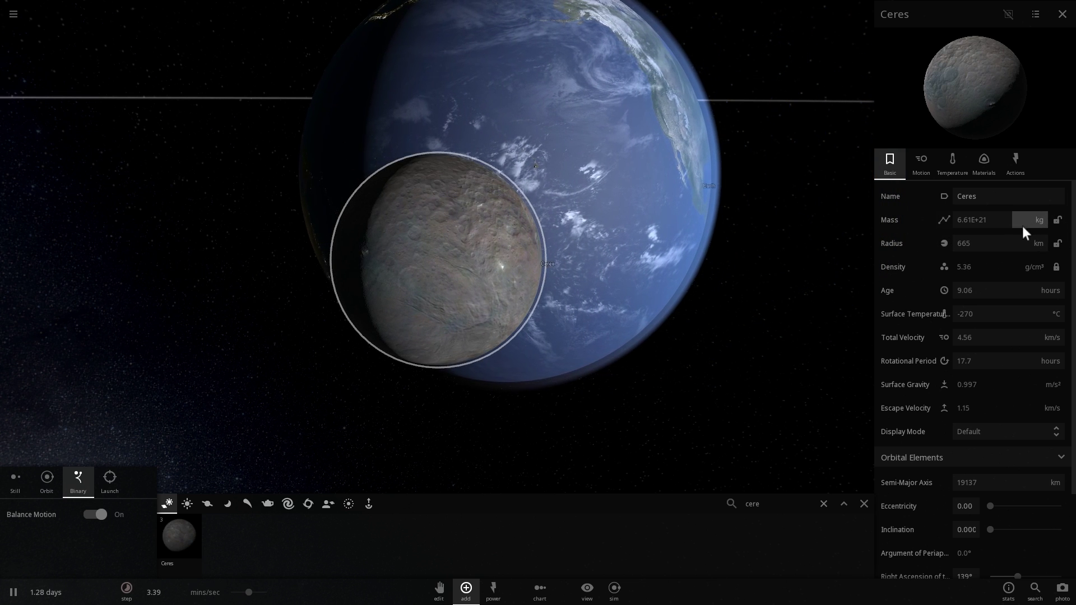
Step: Examine the enlarged Ceres against Earth from several angles and distances
{"action": "right_click_drag", "start_coordinate": [713, 257], "coordinate": [675, 257]}
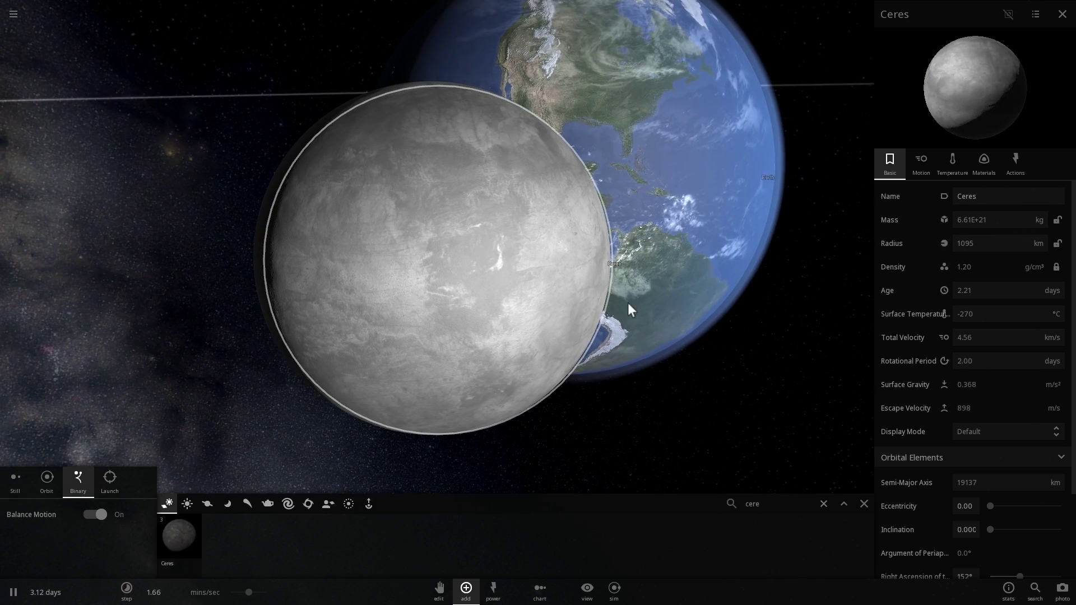
{"action": "right_click_drag", "start_coordinate": [628, 302], "coordinate": [559, 311]}
{"action": "scroll", "coordinate": [437, 216], "scroll_direction": "down", "scroll_amount": 3}
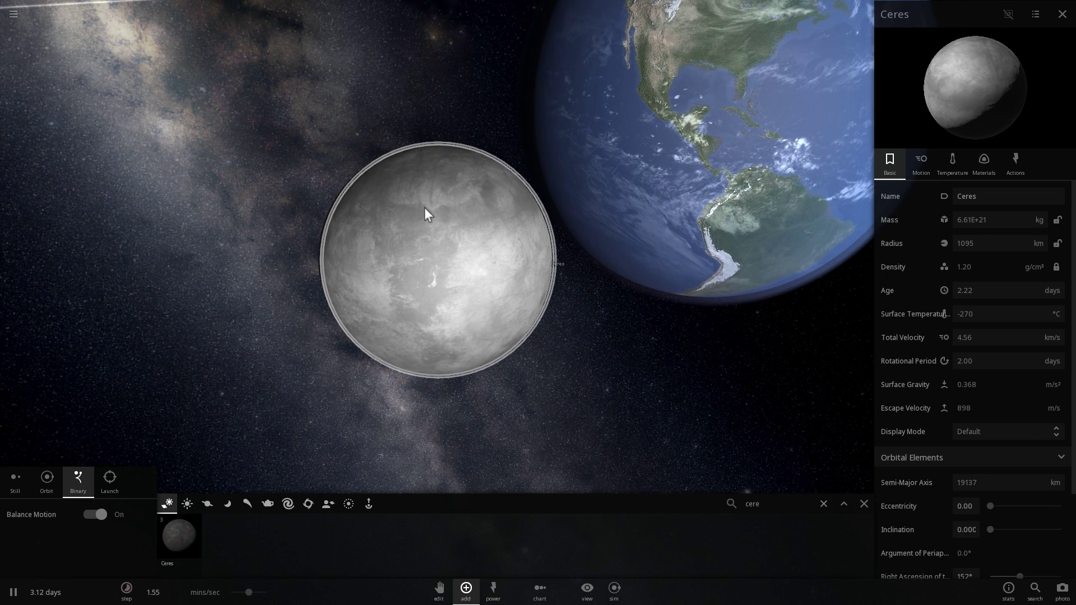
{"action": "scroll", "coordinate": [446, 245], "scroll_direction": "up", "scroll_amount": 3}
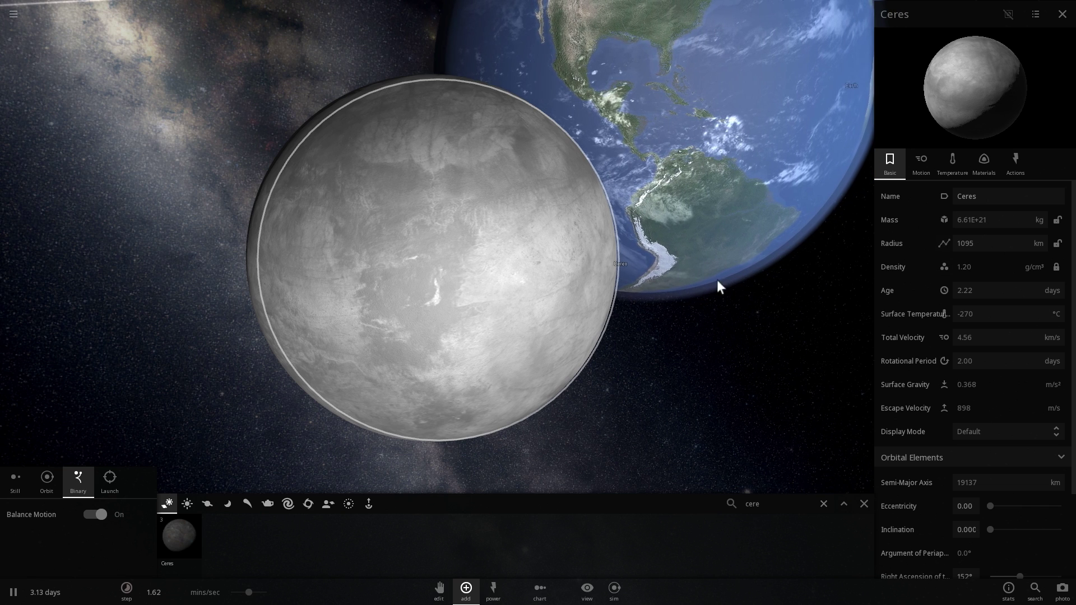
Step: Check the mass value of Ceres and its available mass units, and dismiss its properties
{"action": "left_click", "coordinate": [1031, 222]}
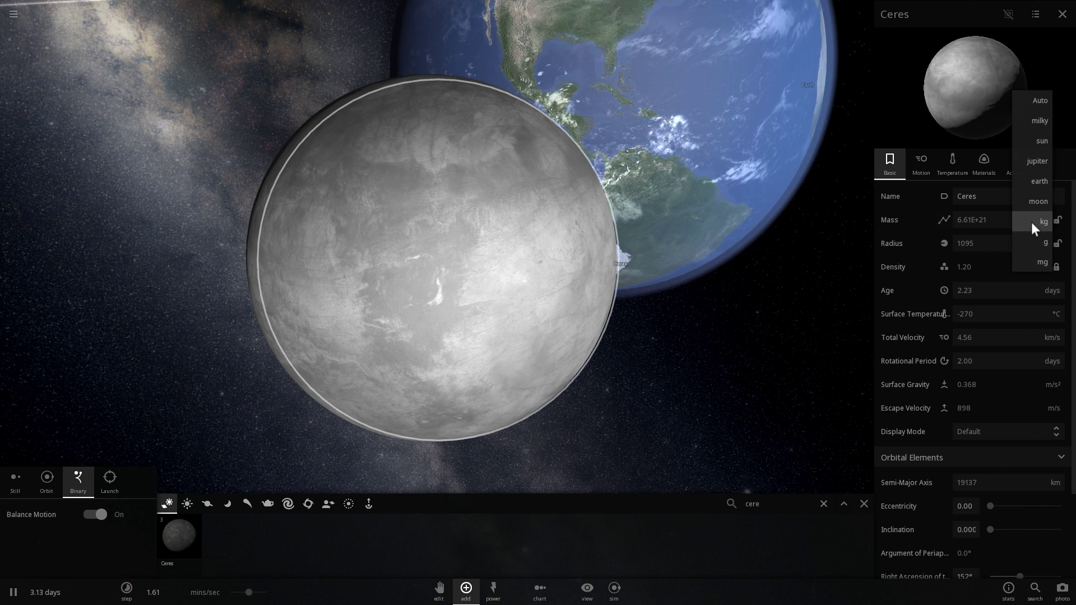
{"action": "left_click", "coordinate": [993, 220]}
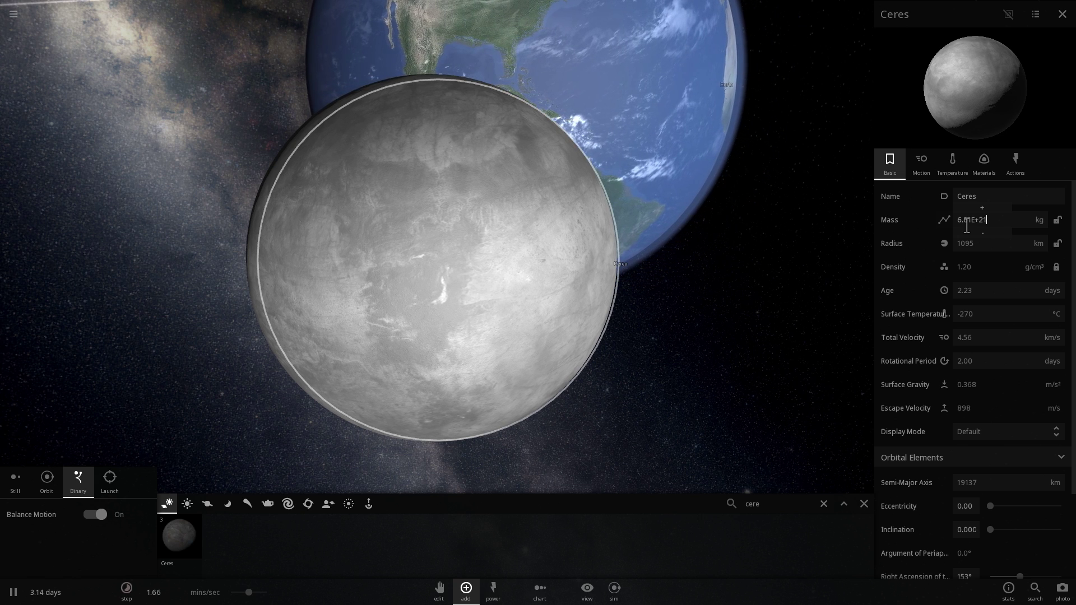
{"action": "left_click", "coordinate": [1039, 219]}
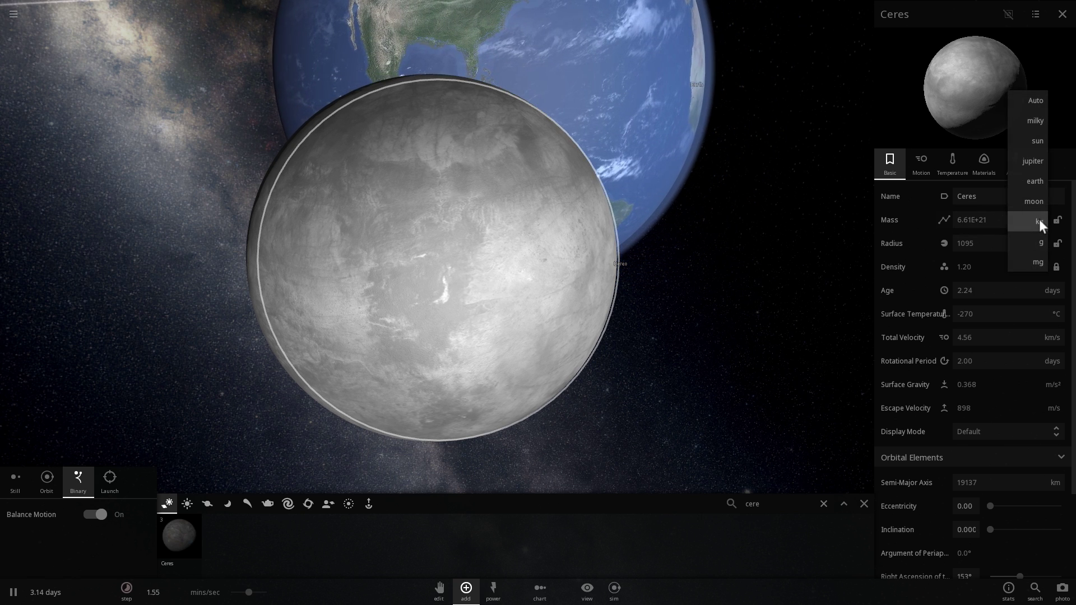
{"action": "left_click", "coordinate": [733, 247]}
{"action": "left_click", "coordinate": [717, 258]}
Step: Compare Ceres and the shadow it casts with the whole Earth from a wider view and other sides
{"action": "scroll", "coordinate": [708, 263], "scroll_direction": "down", "scroll_amount": 8}
{"action": "scroll", "coordinate": [705, 265], "scroll_direction": "down", "scroll_amount": 5}
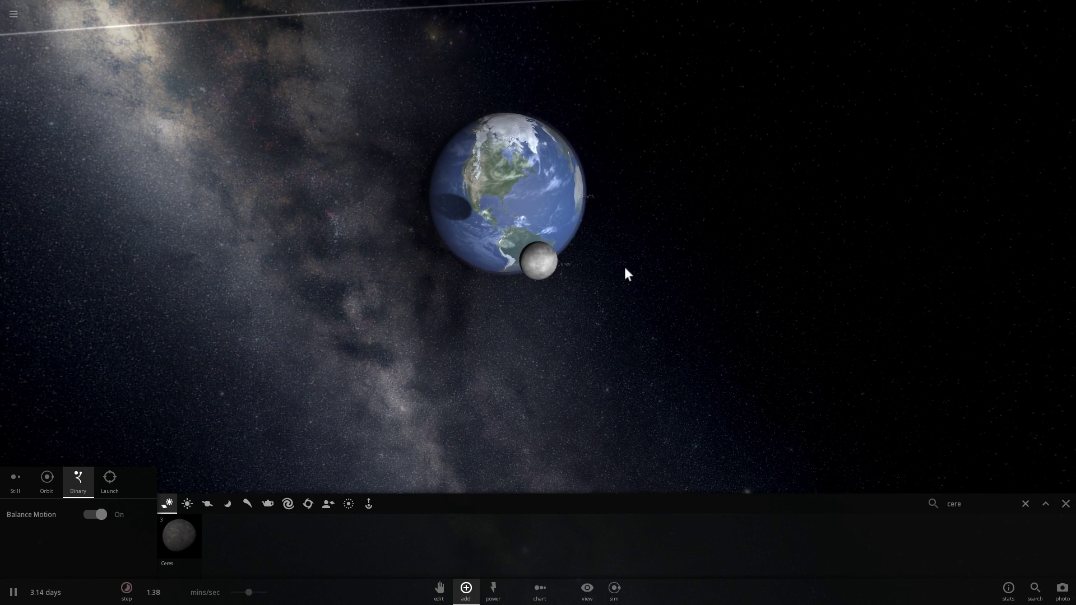
{"action": "right_click_drag", "start_coordinate": [625, 267], "coordinate": [752, 243]}
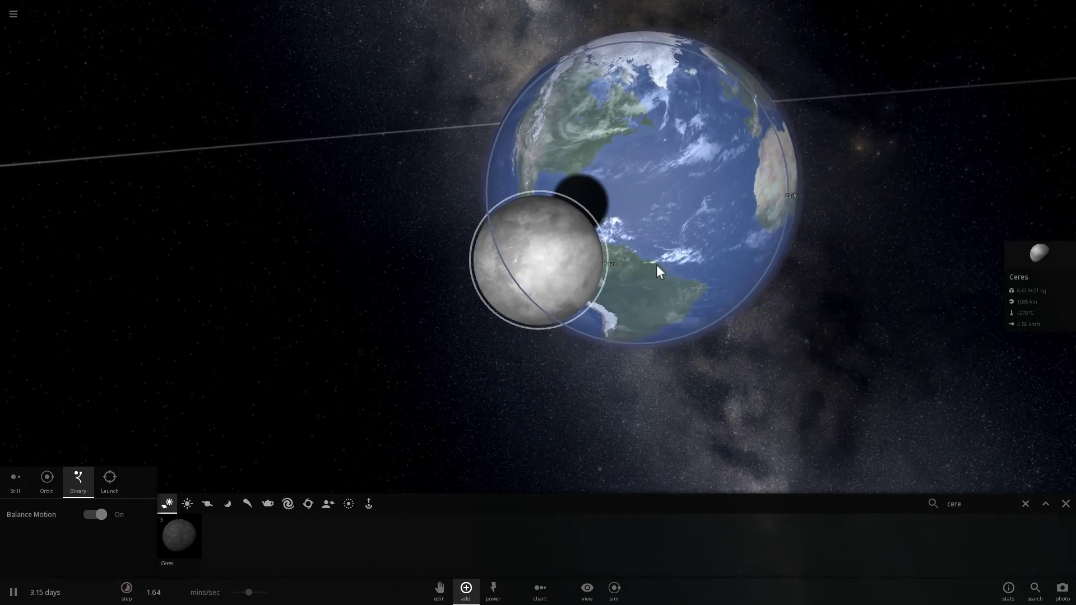
{"action": "scroll", "coordinate": [647, 265], "scroll_direction": "down", "scroll_amount": 4}
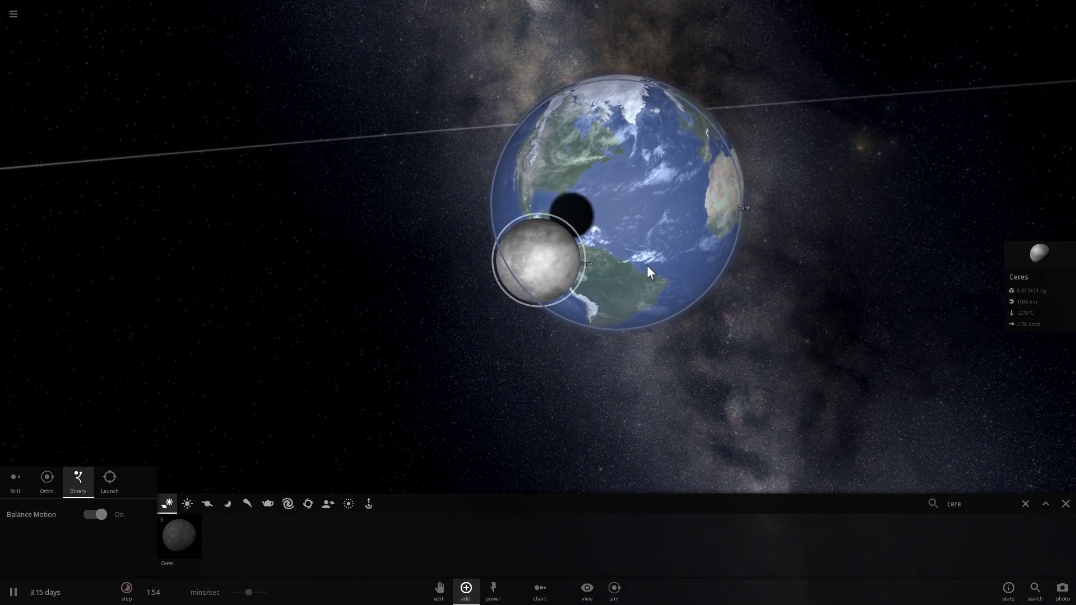
{"action": "left_click_drag", "start_coordinate": [647, 265], "coordinate": [583, 150]}
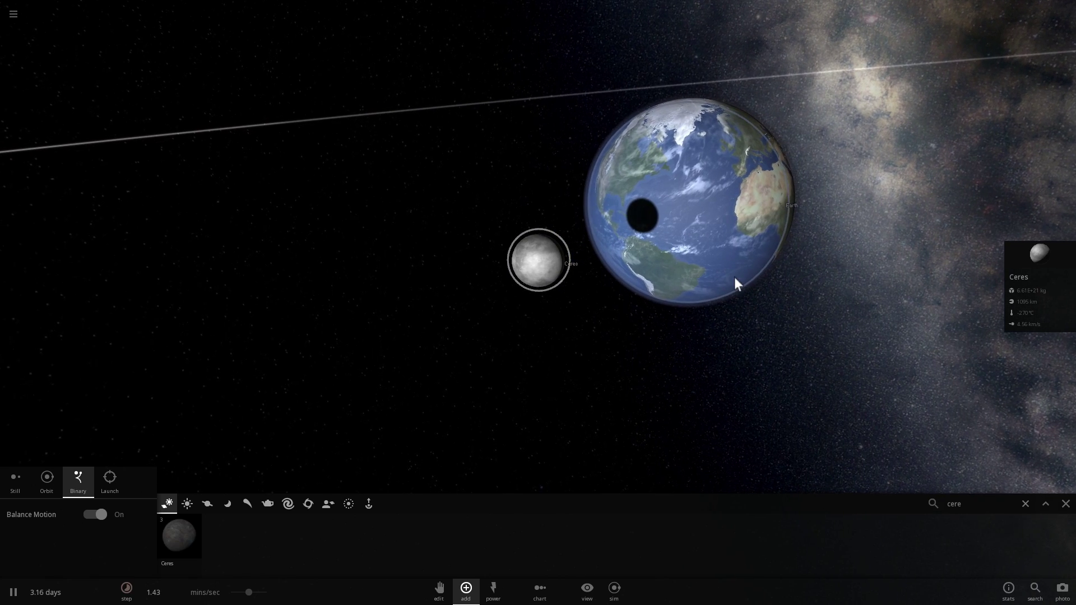
Step: Reopen the properties of Ceres and rename the body Water Ball
{"action": "scroll", "coordinate": [655, 256], "scroll_direction": "up", "scroll_amount": 6}
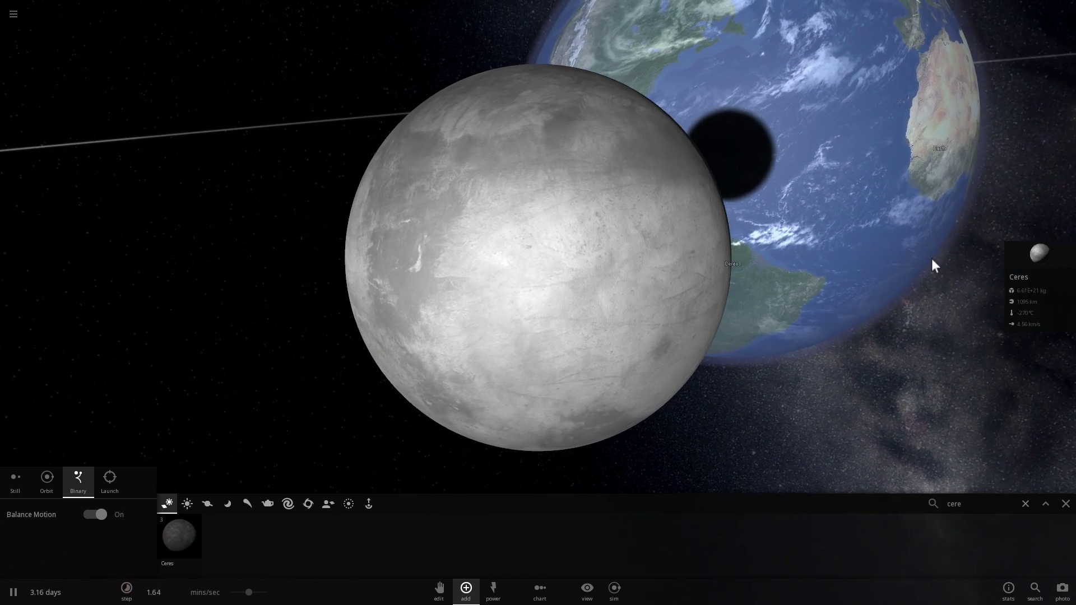
{"action": "left_click", "coordinate": [1031, 264]}
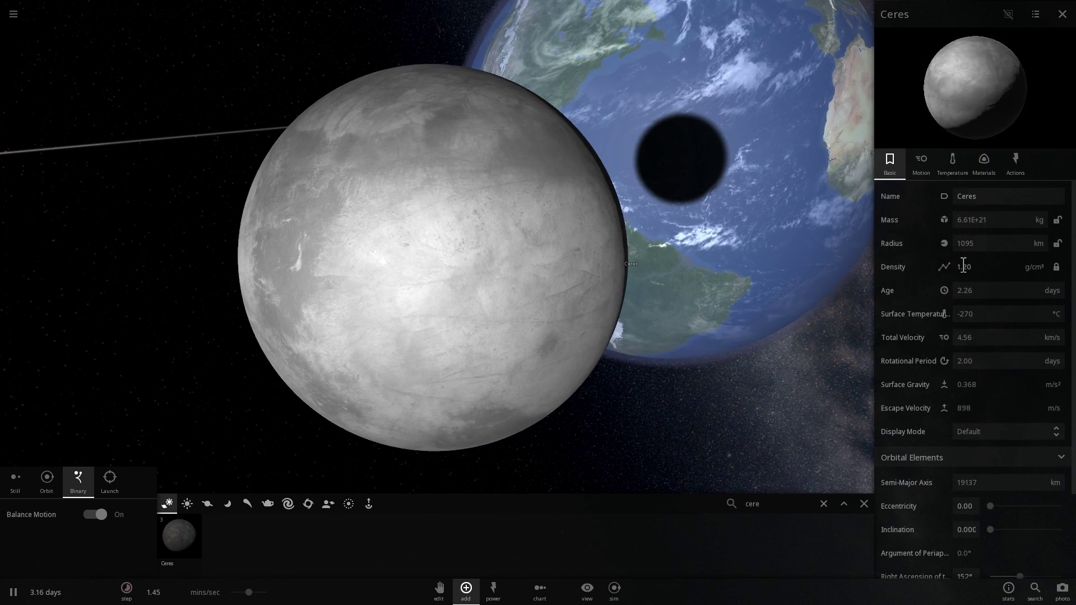
{"action": "scroll", "coordinate": [691, 271], "scroll_direction": "down", "scroll_amount": 5}
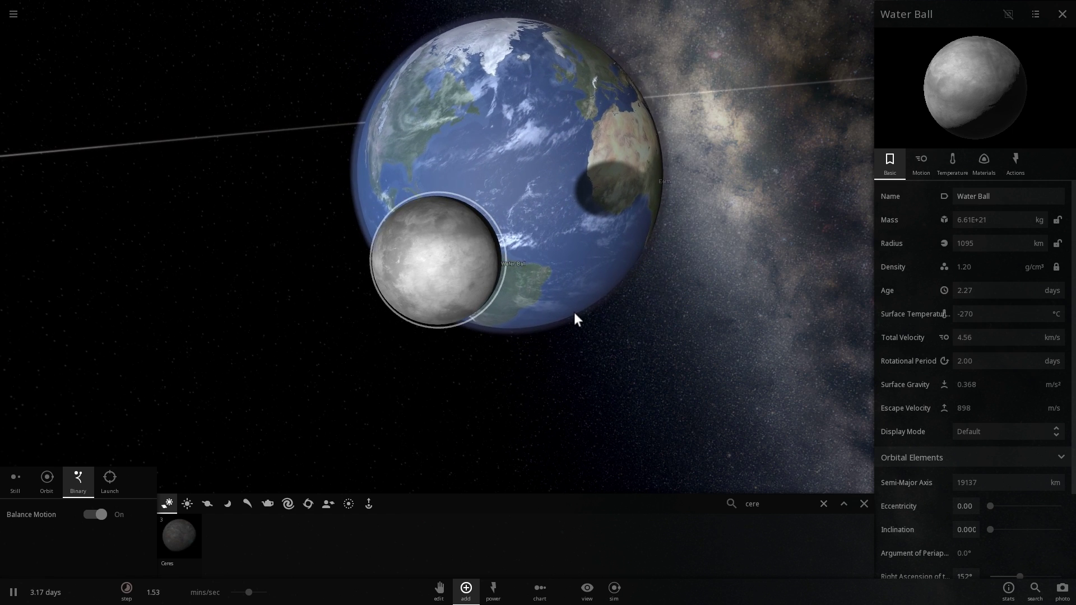
Step: View the Water Ball beside Earth from other sides and compare their sizes
{"action": "right_click_drag", "start_coordinate": [561, 314], "coordinate": [491, 294]}
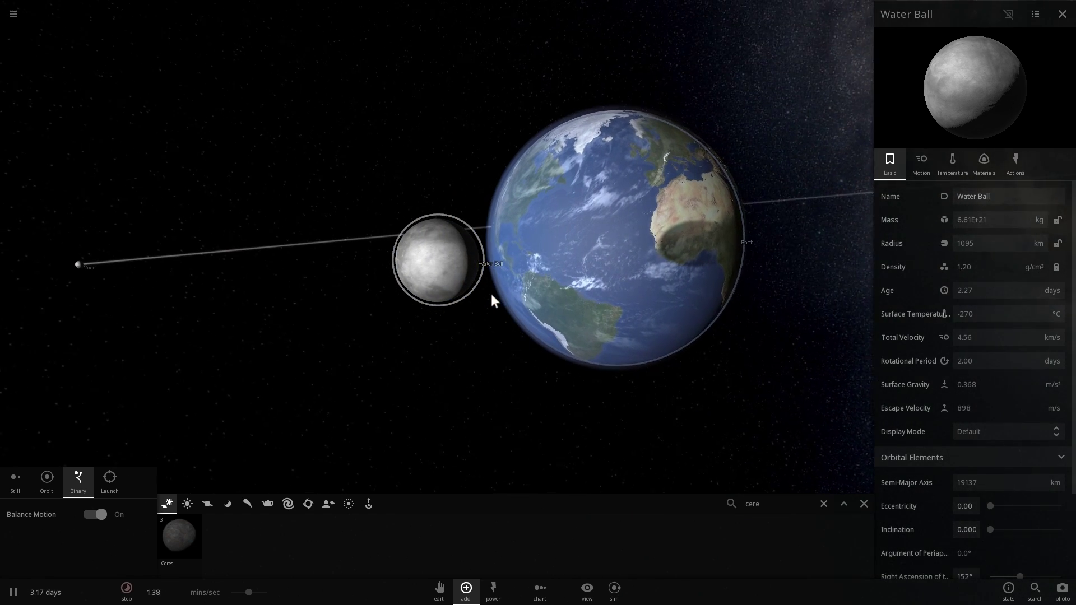
{"action": "scroll", "coordinate": [506, 326], "scroll_direction": "up", "scroll_amount": 3}
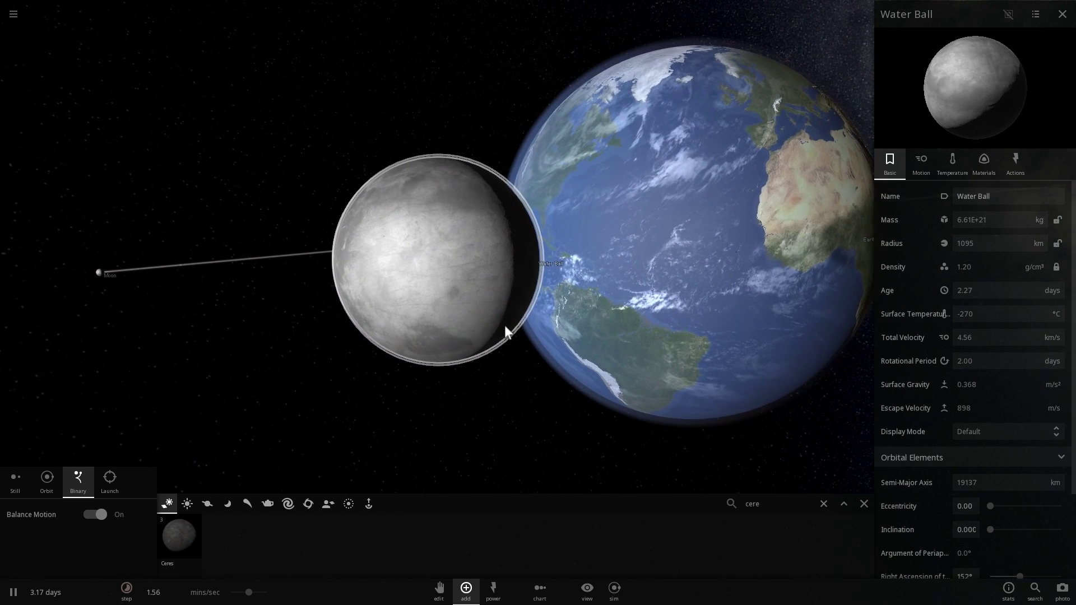
{"action": "scroll", "coordinate": [504, 325], "scroll_direction": "down", "scroll_amount": 2}
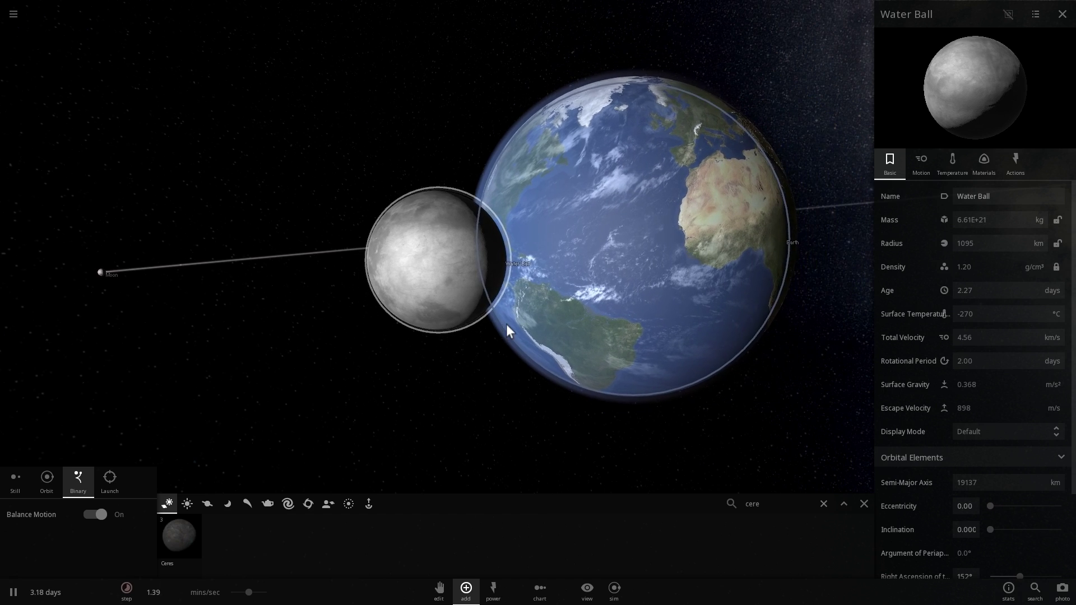
{"action": "left_click_drag", "start_coordinate": [506, 324], "coordinate": [563, 319]}
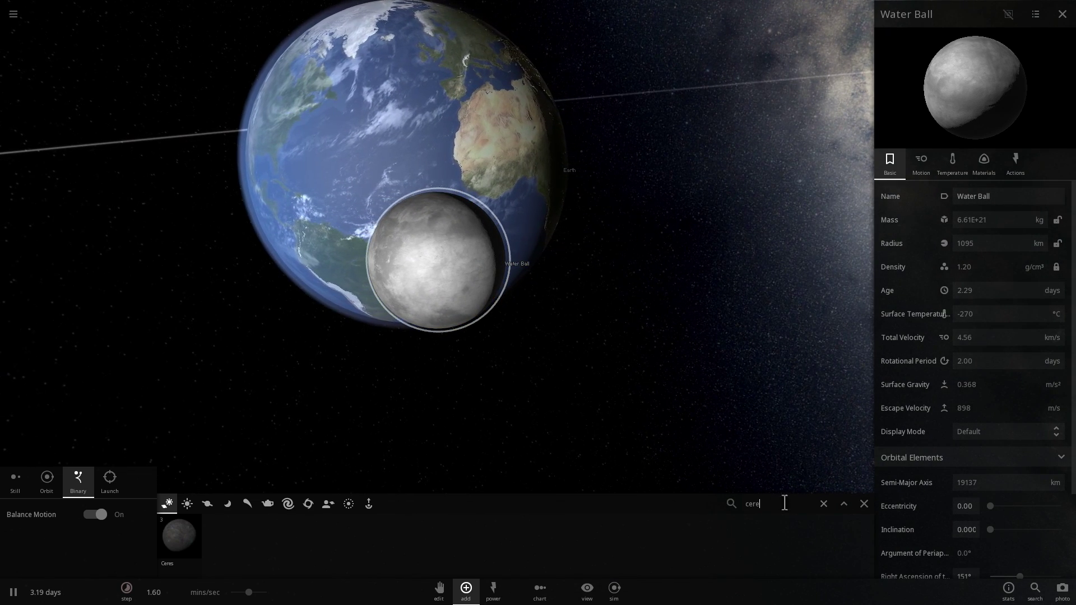
Step: Search the object library for pluto and add Pluto in a binary orbit about 17,000 km from Earth, near the Water Ball
{"action": "type", "text": "pluto"}
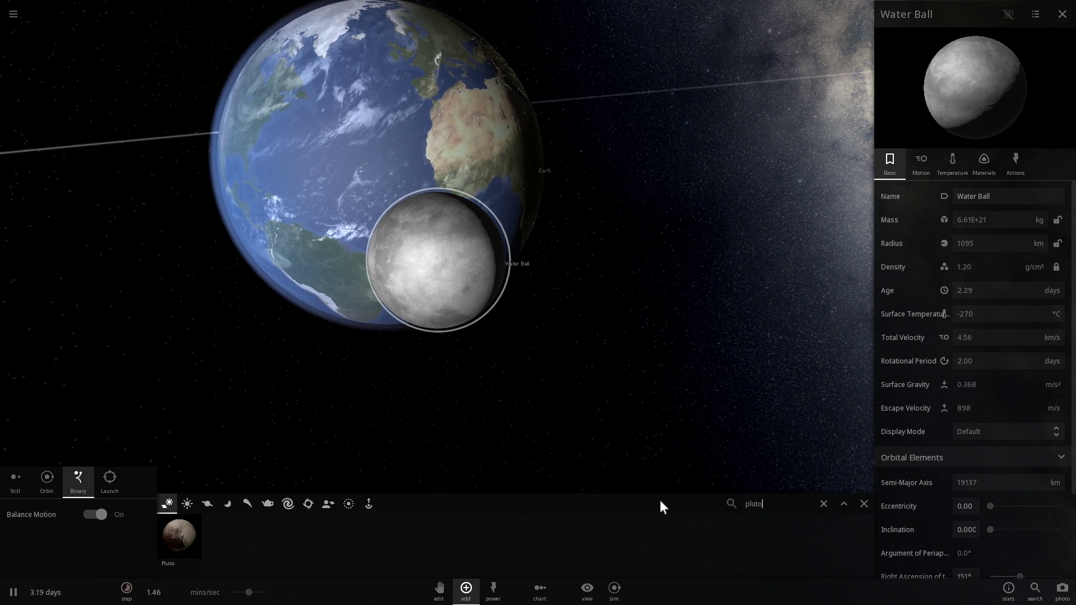
{"action": "left_click", "coordinate": [176, 537]}
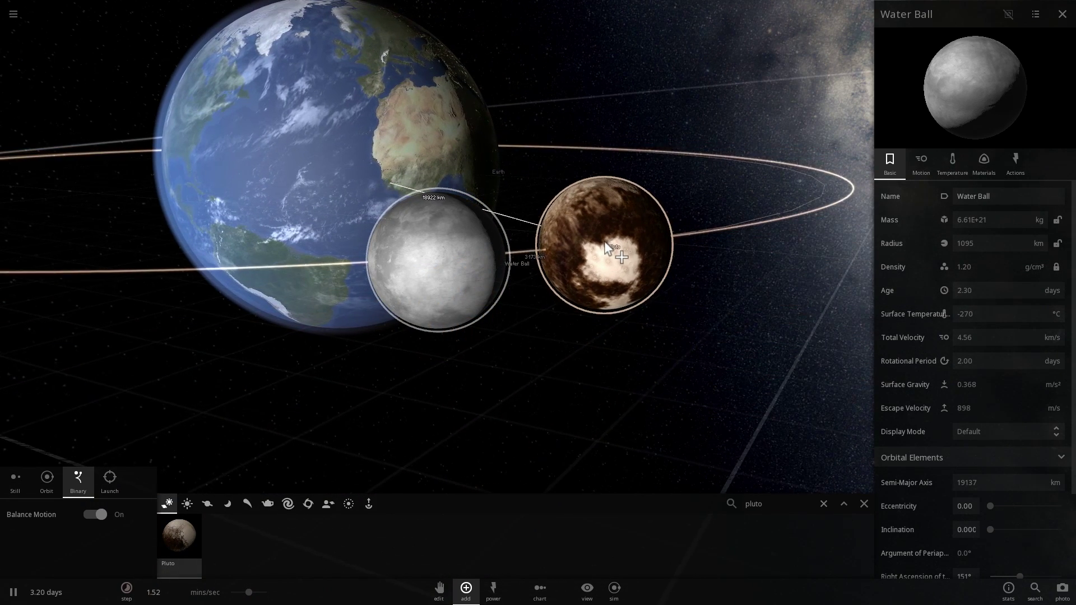
{"action": "right_click_drag", "start_coordinate": [660, 225], "coordinate": [441, 416]}
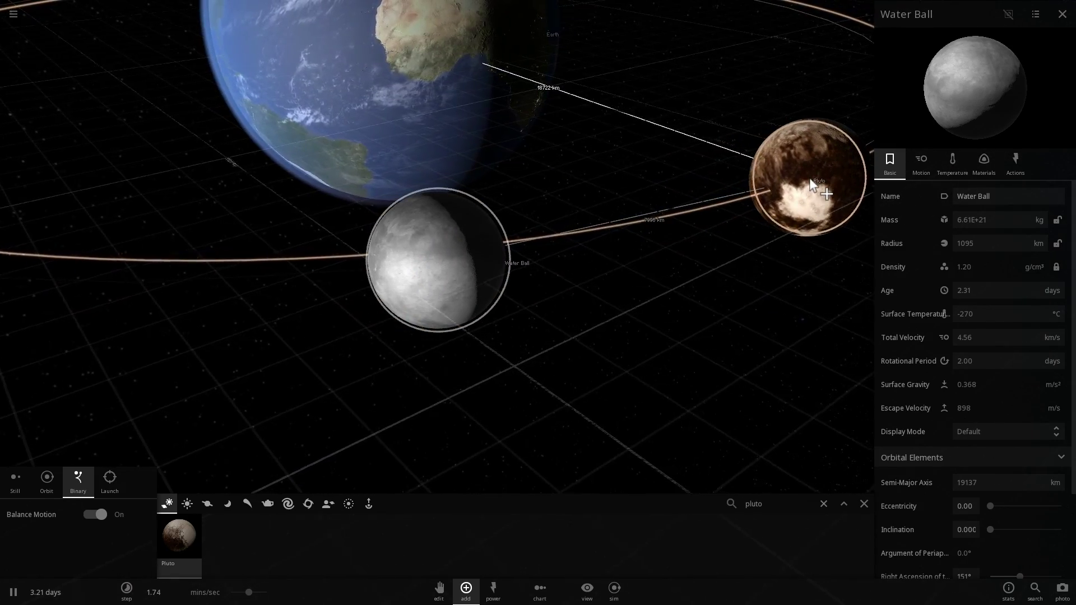
{"action": "right_click_drag", "start_coordinate": [796, 180], "coordinate": [796, 195]}
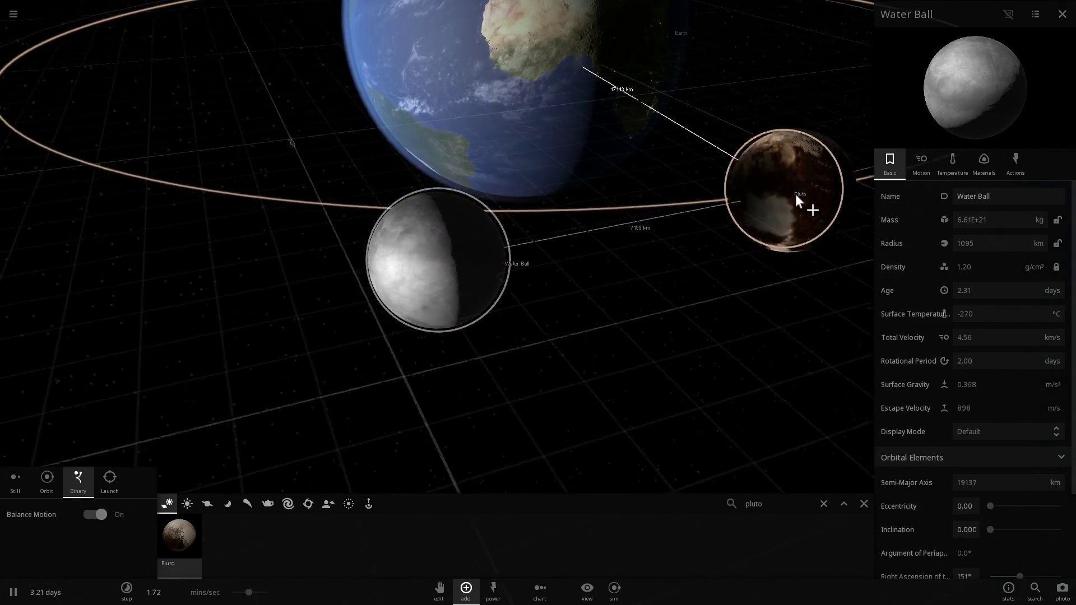
{"action": "left_click", "coordinate": [813, 226]}
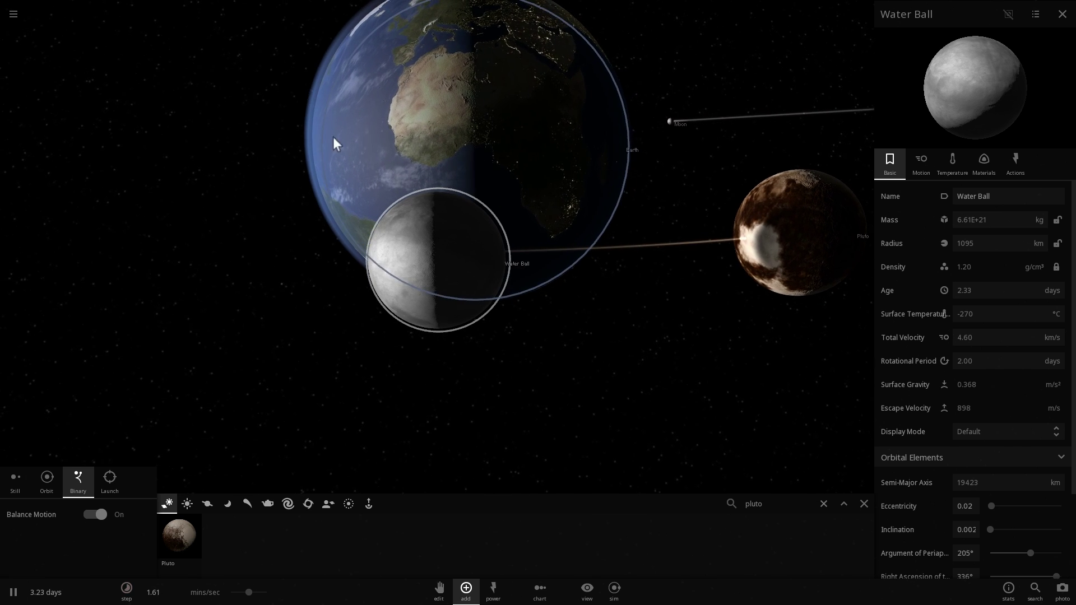
Step: Raise the simulation speed and watch the Water Ball and Pluto move around Earth
{"action": "scroll", "coordinate": [619, 240], "scroll_direction": "down", "scroll_amount": 3}
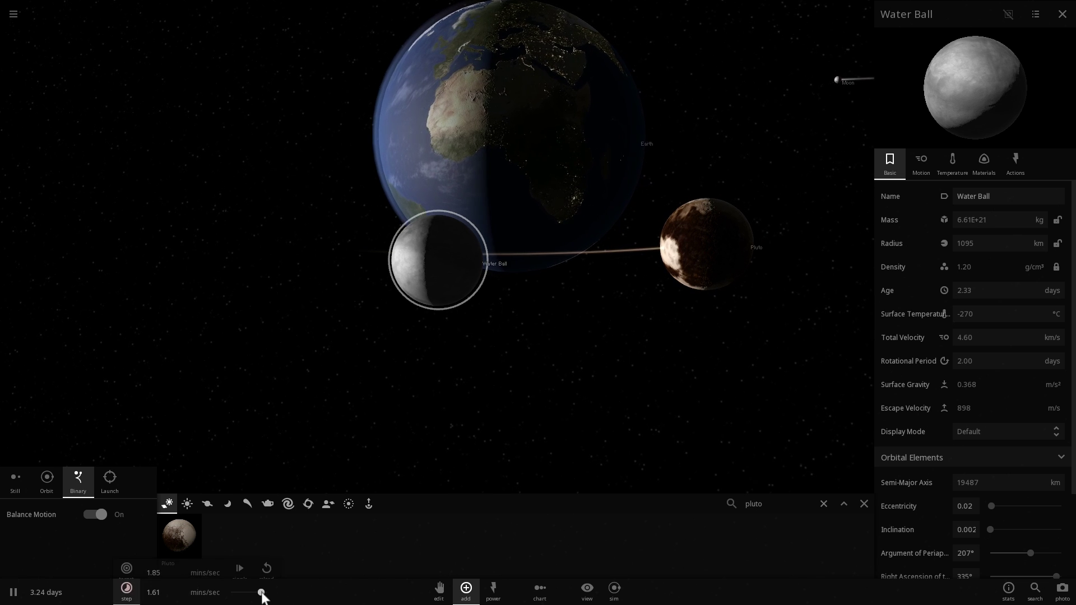
{"action": "left_click_drag", "start_coordinate": [262, 595], "coordinate": [267, 590]}
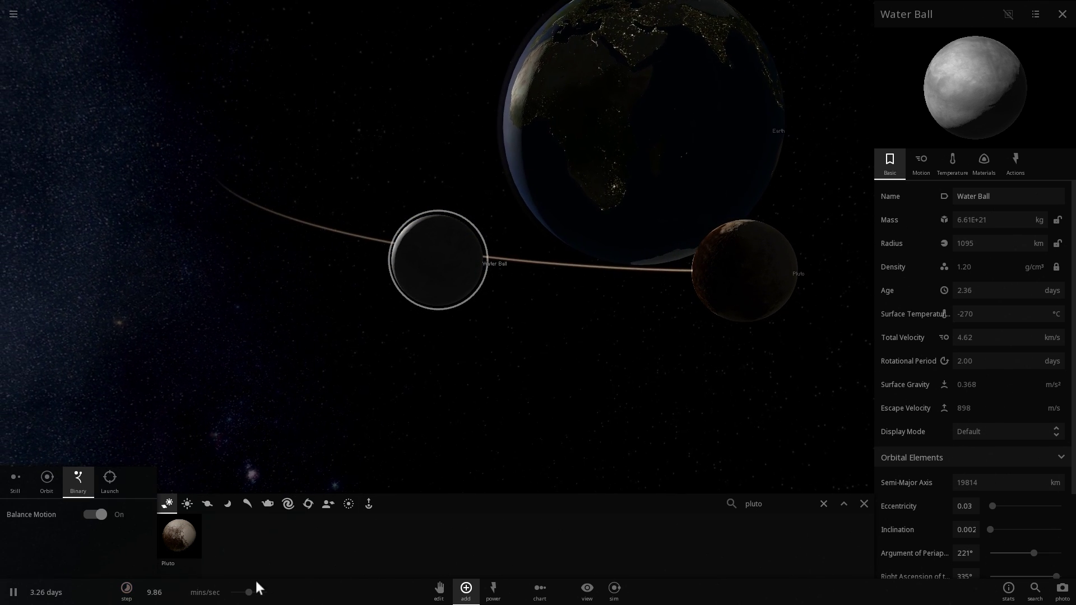
{"action": "left_click_drag", "start_coordinate": [260, 592], "coordinate": [274, 591]}
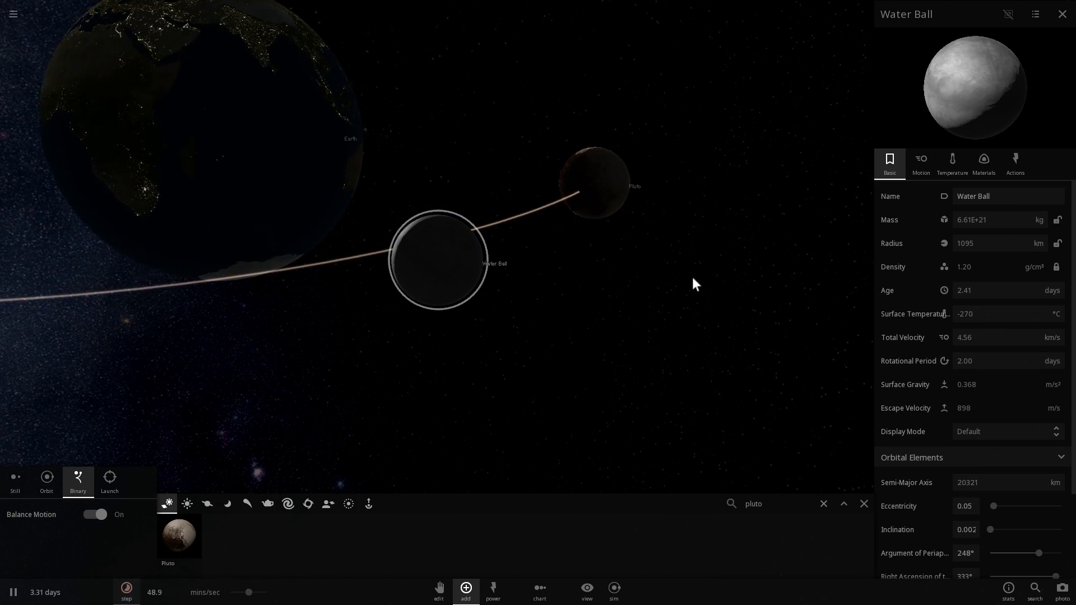
{"action": "left_click_drag", "start_coordinate": [694, 279], "coordinate": [558, 234]}
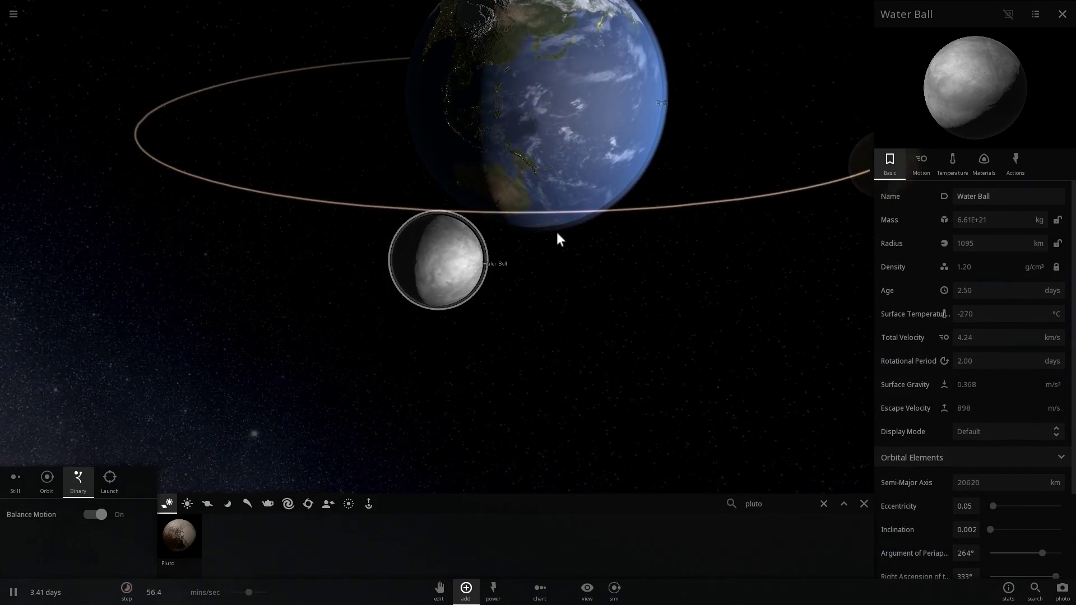
Step: Pause the simulation and delete the Water Ball from its orbit around Earth
{"action": "key", "text": "space"}
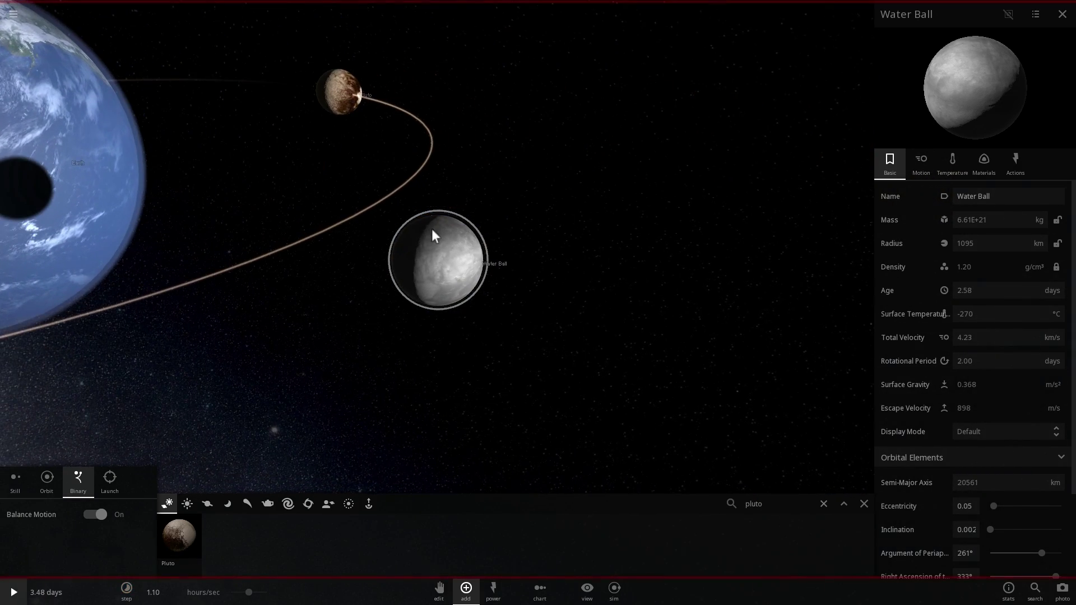
{"action": "scroll", "coordinate": [429, 255], "scroll_direction": "down", "scroll_amount": 6}
{"action": "left_click", "coordinate": [428, 266]}
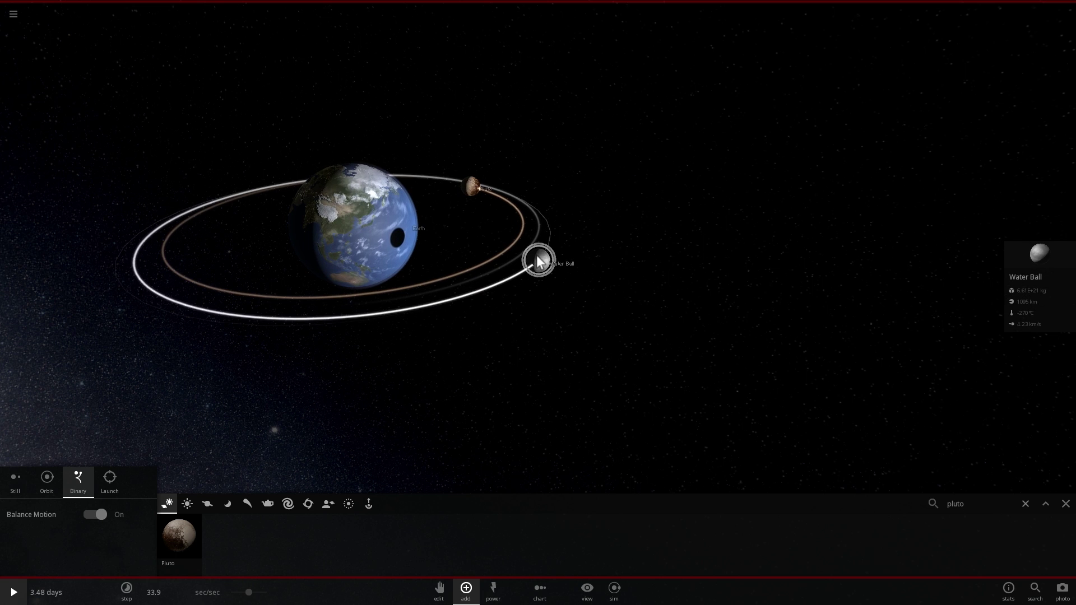
{"action": "key", "text": "Delete"}
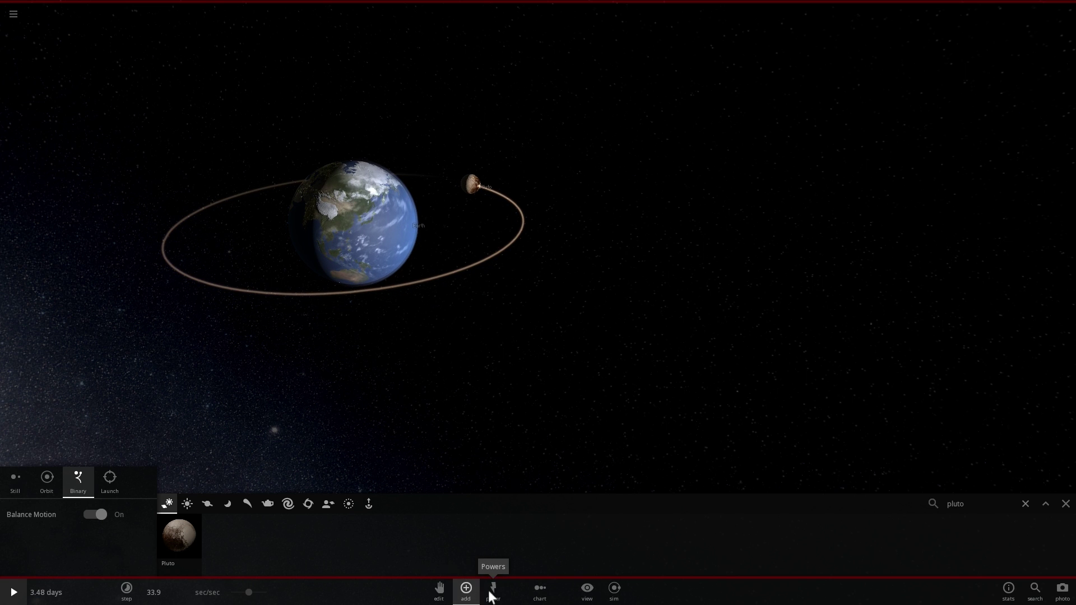
Step: Halt the velocities of all bodies in the simulation so that Pluto stops orbiting Earth
{"action": "left_click", "coordinate": [492, 591]}
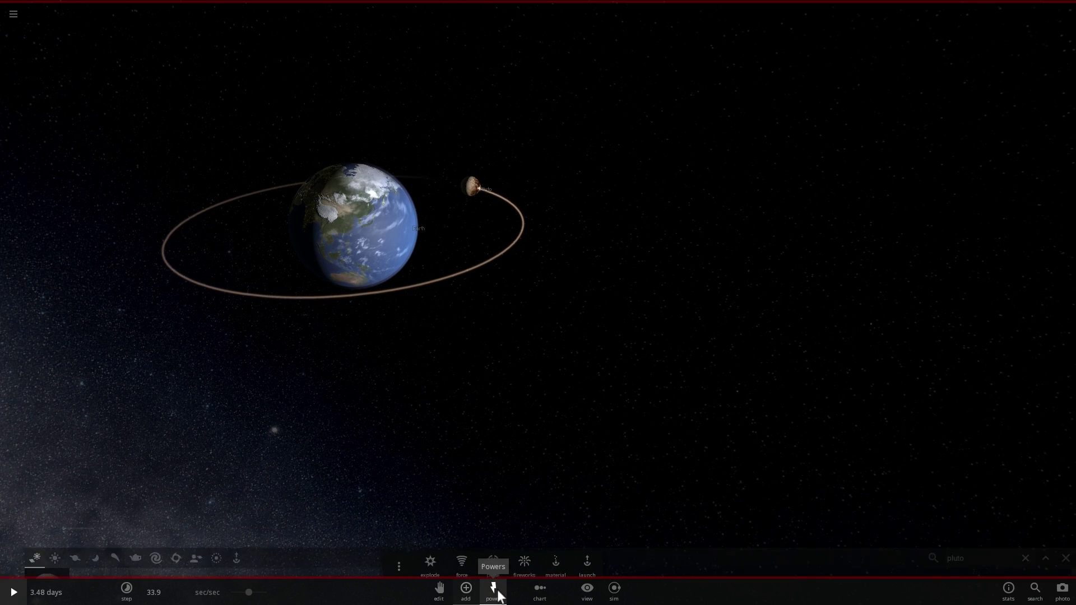
{"action": "left_click", "coordinate": [395, 569]}
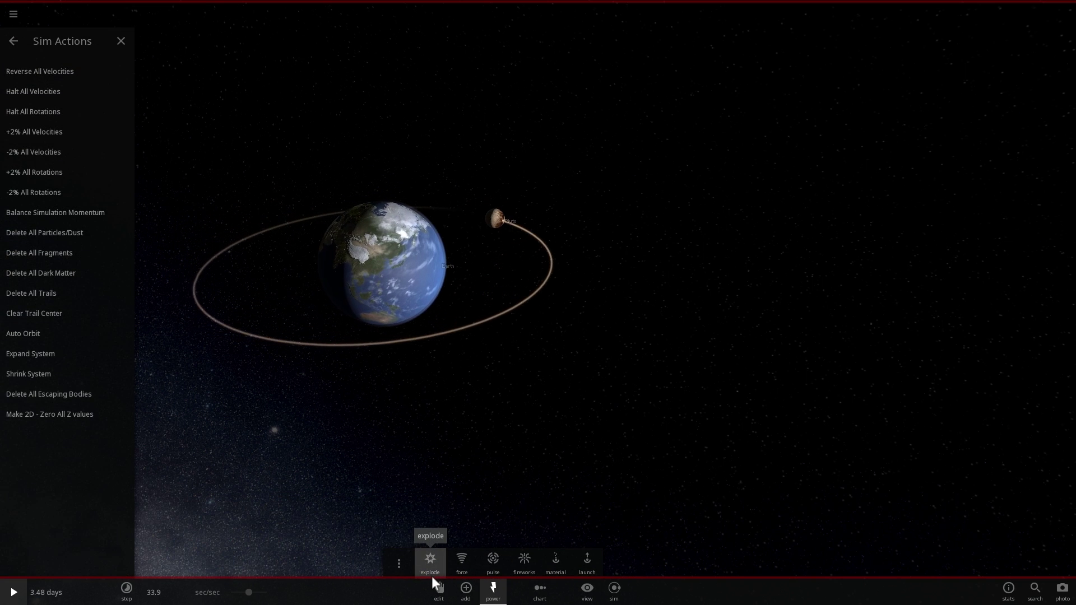
{"action": "left_click", "coordinate": [53, 92]}
{"action": "scroll", "coordinate": [475, 324], "scroll_direction": "down", "scroll_amount": 8}
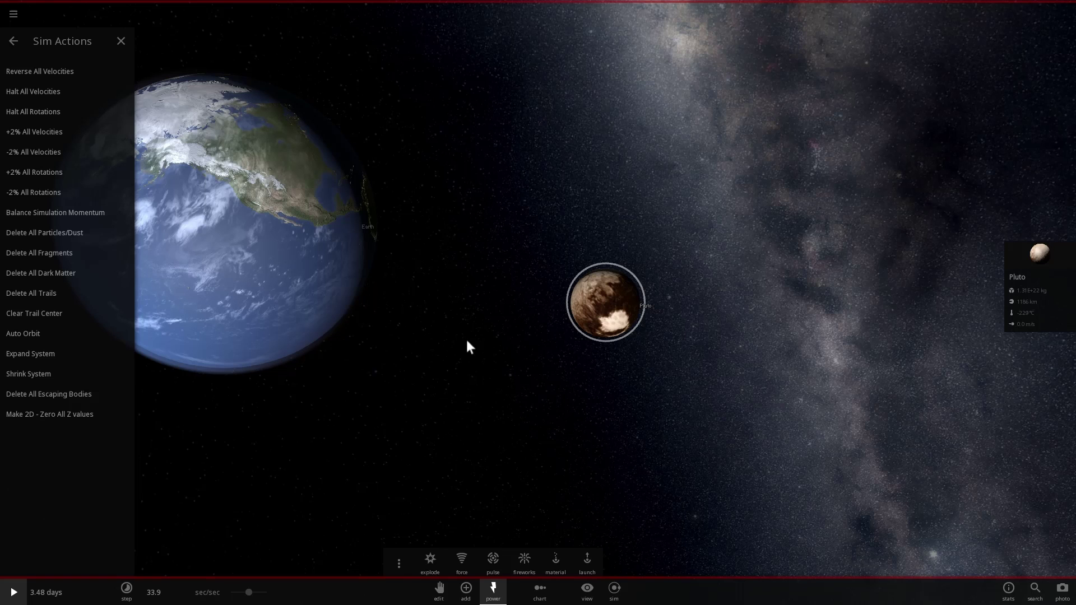
Step: Run the simulation at a higher speed, pausing briefly to centre Earth, and let Pluto fall onto the planet
{"action": "key", "text": "space"}
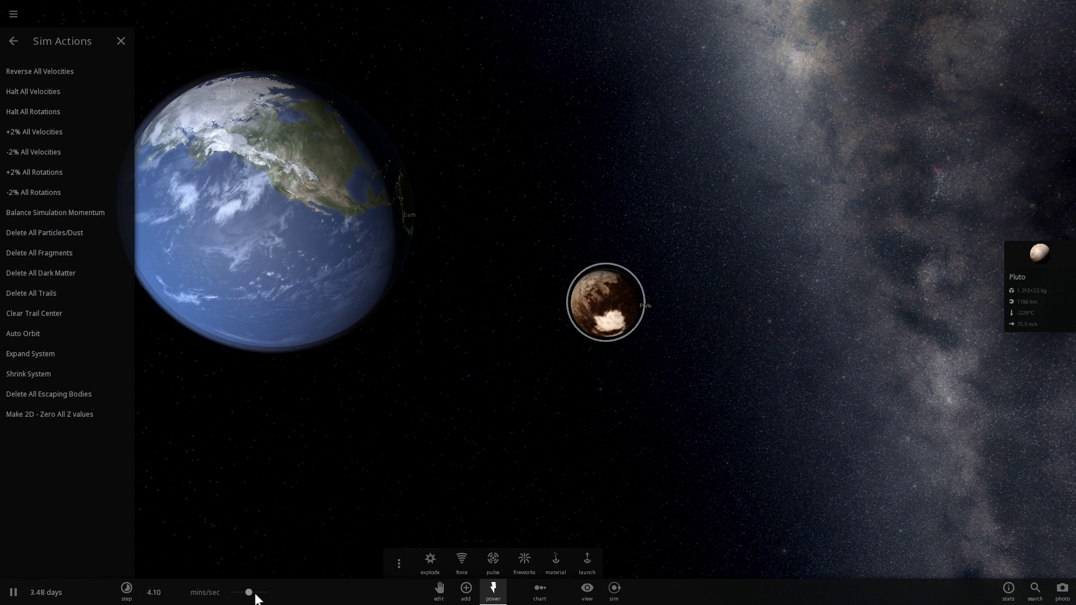
{"action": "left_click_drag", "start_coordinate": [256, 594], "coordinate": [266, 595]}
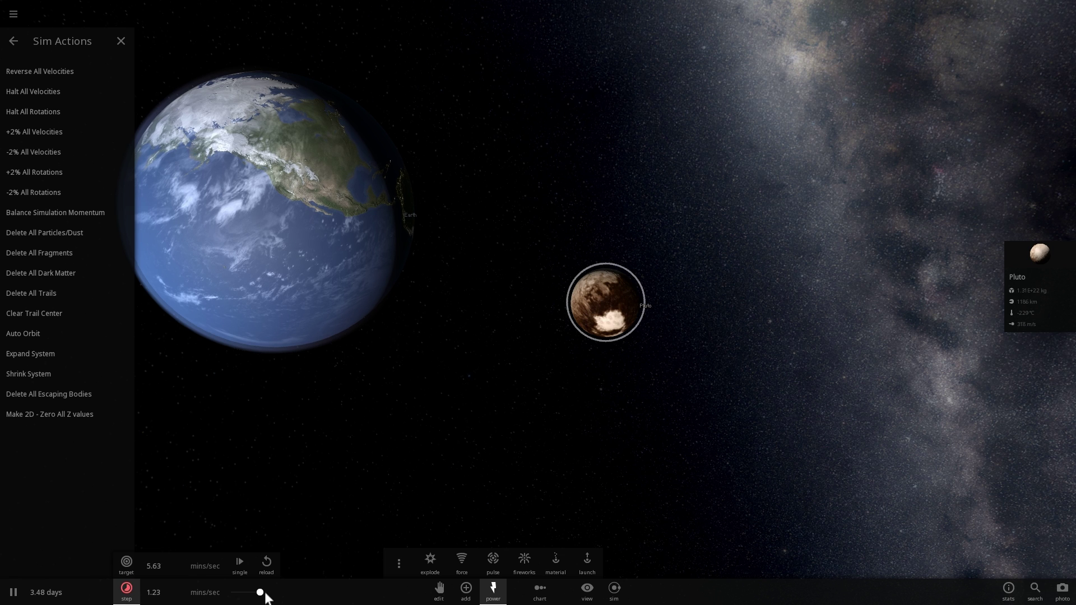
{"action": "left_click", "coordinate": [410, 302]}
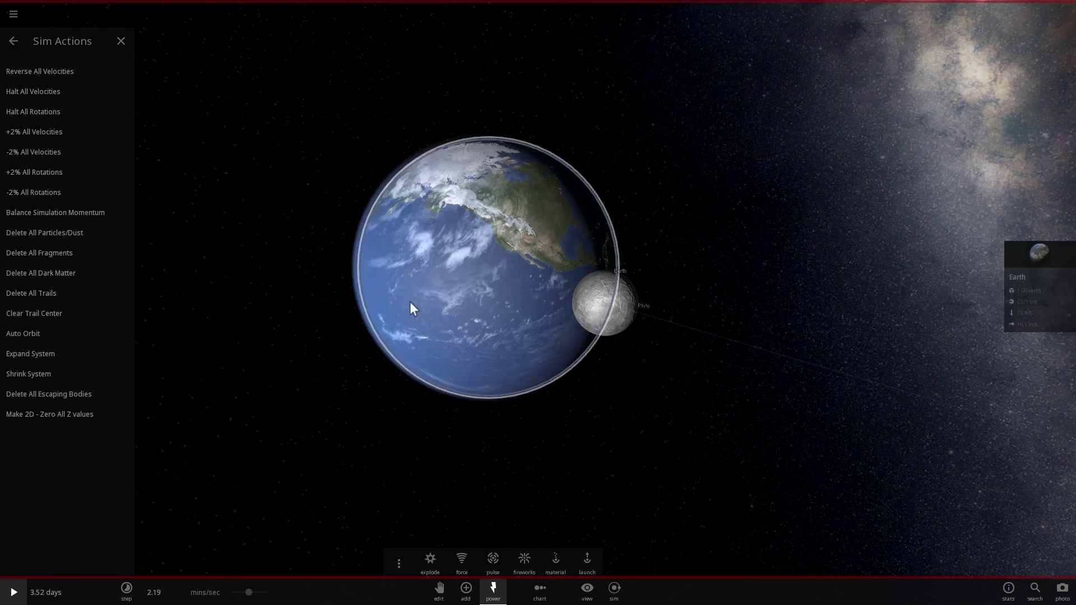
{"action": "scroll", "coordinate": [415, 304], "scroll_direction": "down", "scroll_amount": 4}
{"action": "key", "text": "space"}
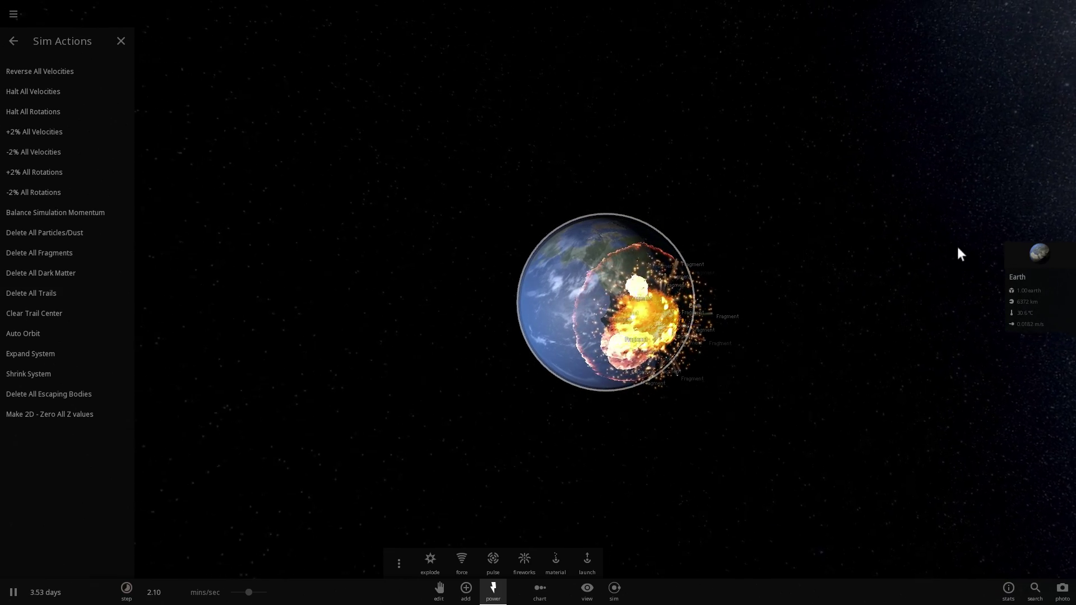
Step: Open Earth's material composition and examine it together with the glowing impact site up close
{"action": "mouse_move", "coordinate": [1035, 255]}
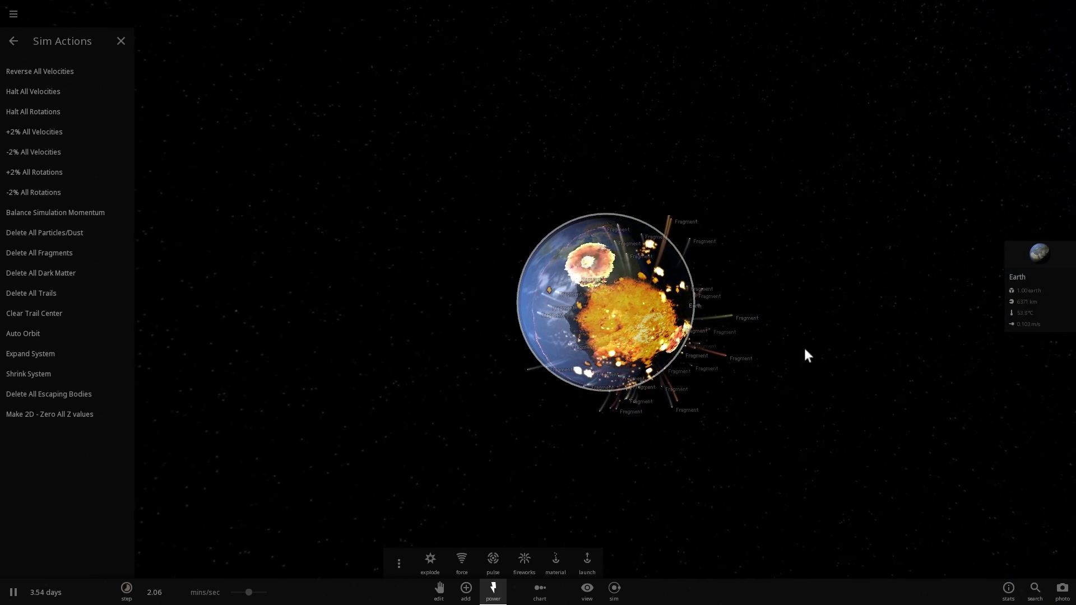
{"action": "left_click", "coordinate": [1040, 274]}
{"action": "left_click", "coordinate": [990, 170]}
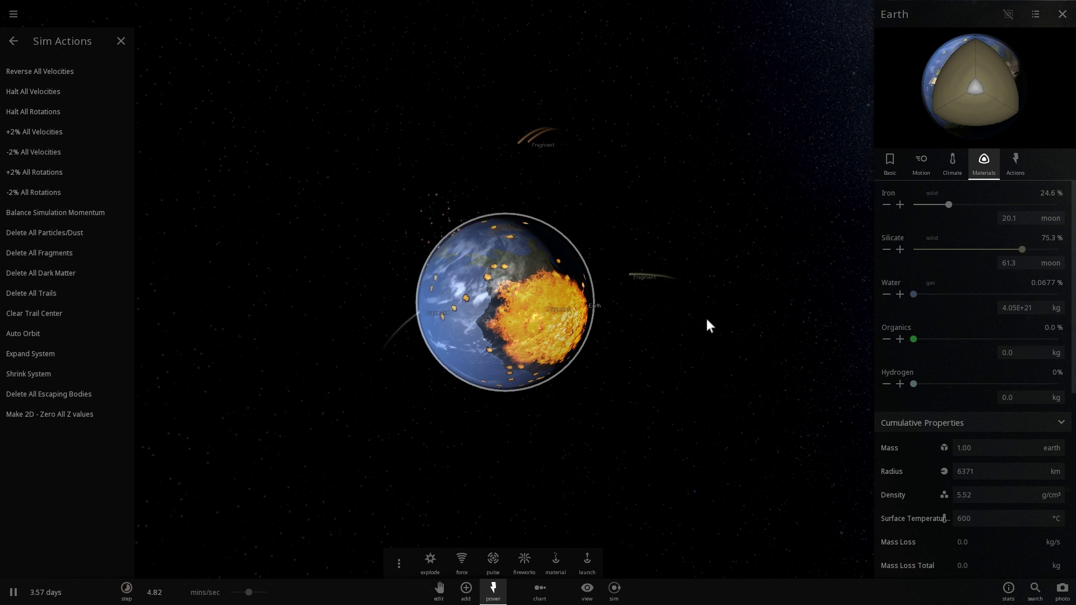
{"action": "right_click_drag", "start_coordinate": [684, 314], "coordinate": [648, 325]}
{"action": "scroll", "coordinate": [648, 325], "scroll_direction": "up", "scroll_amount": 6}
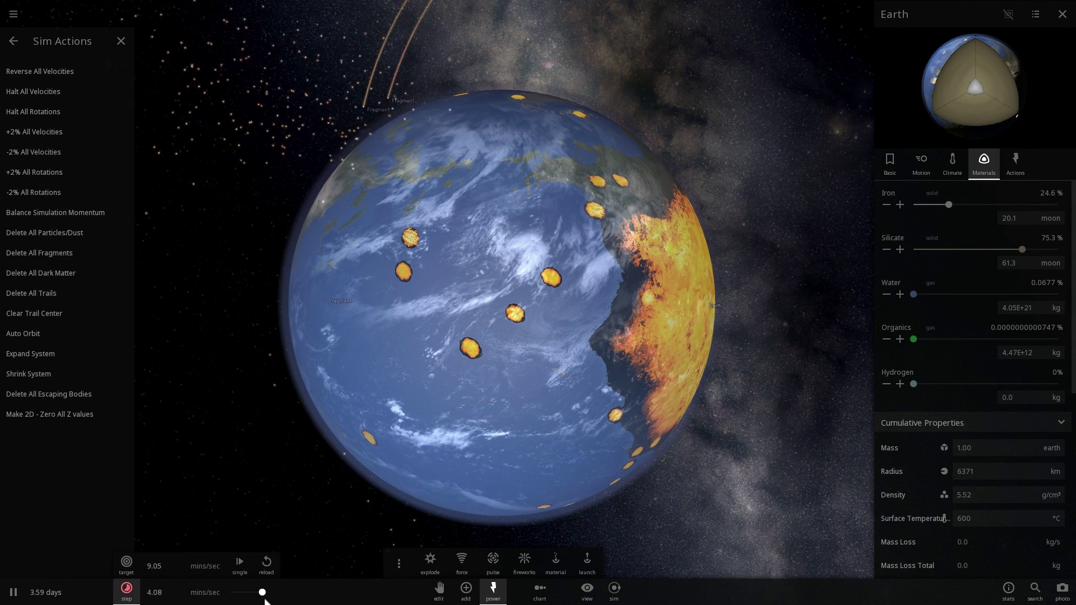
Step: Raise the simulation speed, watch Earth's surface from other sides, and show the planet's climate properties
{"action": "left_click_drag", "start_coordinate": [265, 599], "coordinate": [268, 596]}
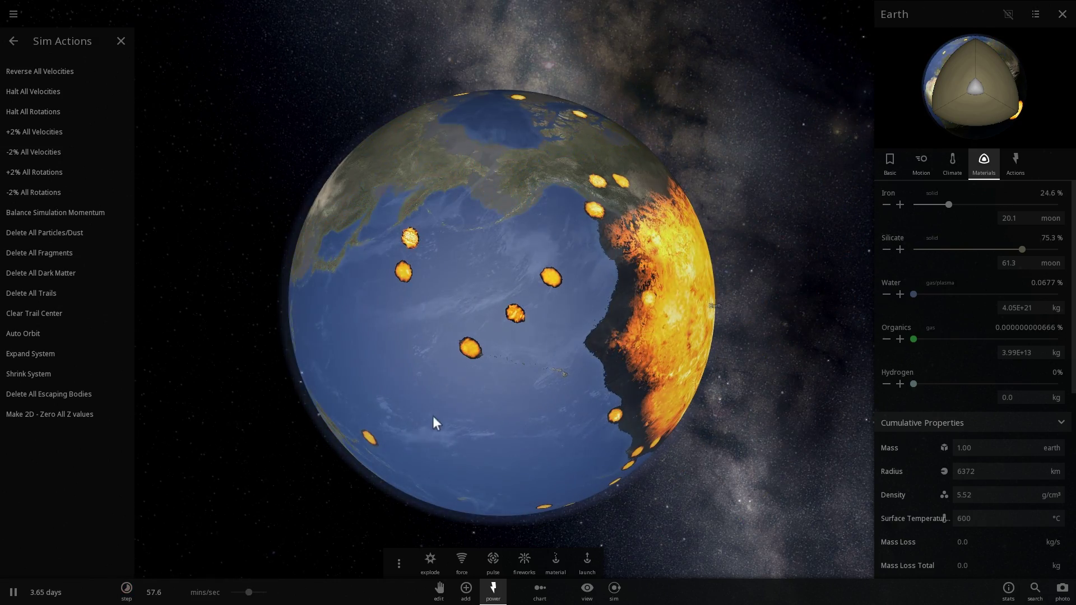
{"action": "left_click_drag", "start_coordinate": [455, 398], "coordinate": [481, 435]}
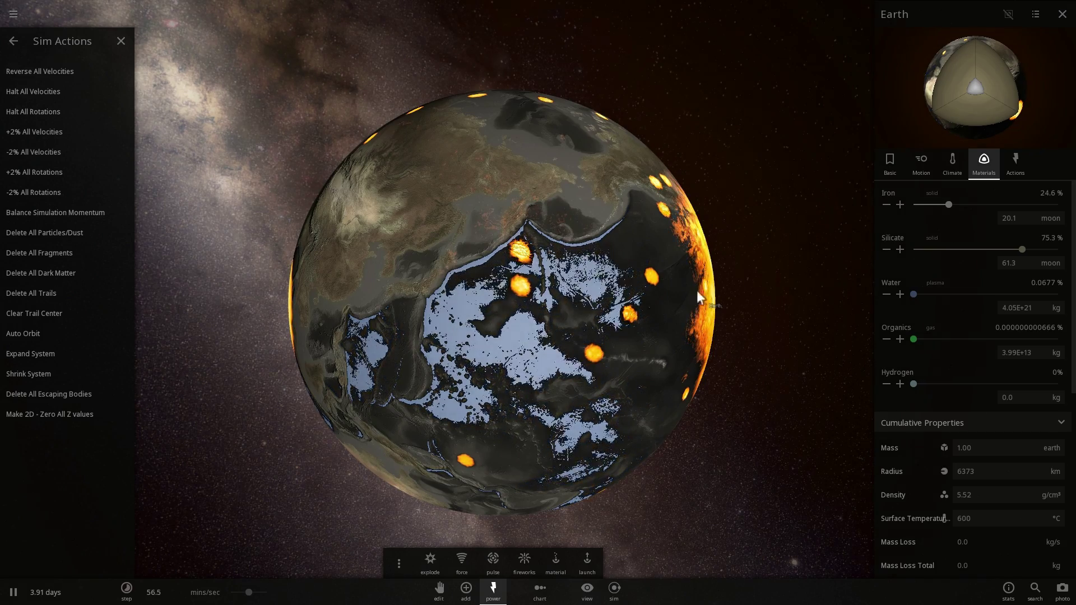
{"action": "left_click", "coordinate": [952, 164]}
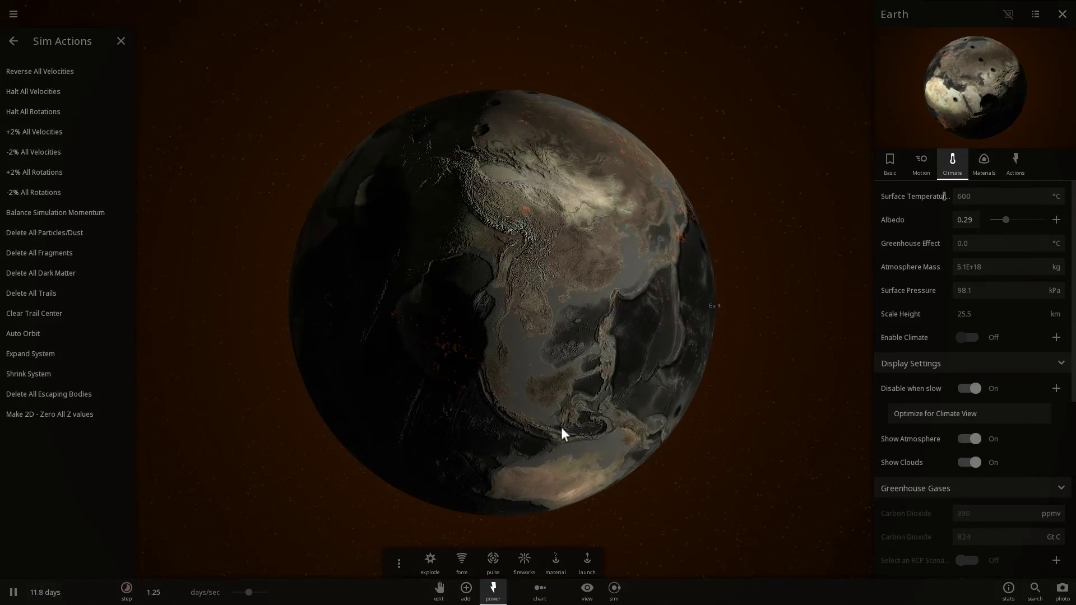
{"action": "right_click_drag", "start_coordinate": [561, 427], "coordinate": [358, 429]}
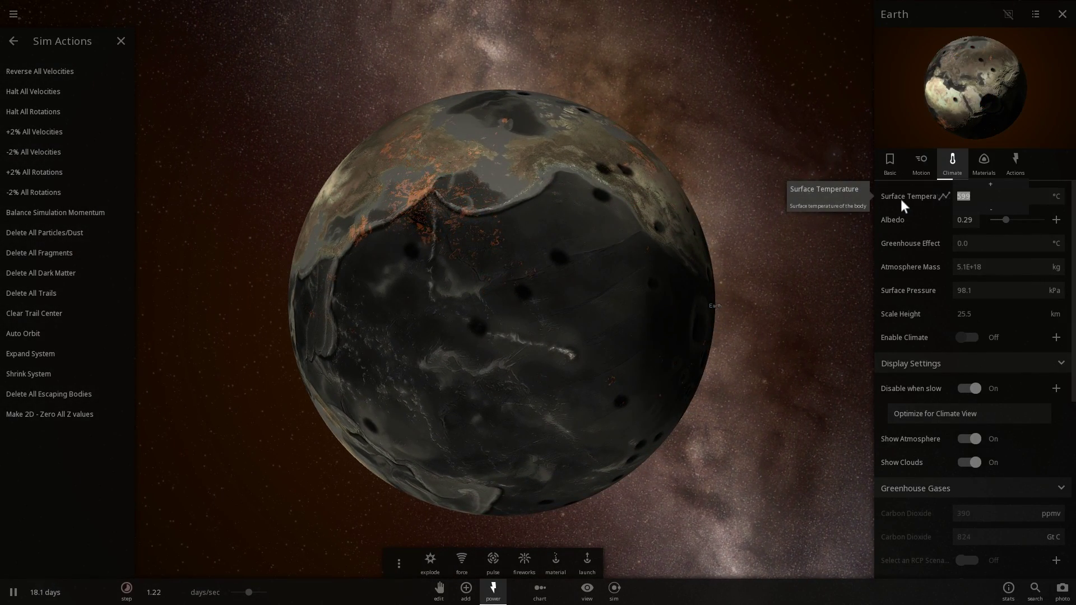
Step: Set Earth's surface temperature to 10 °C and slow the simulation down
{"action": "type", "text": "10"}
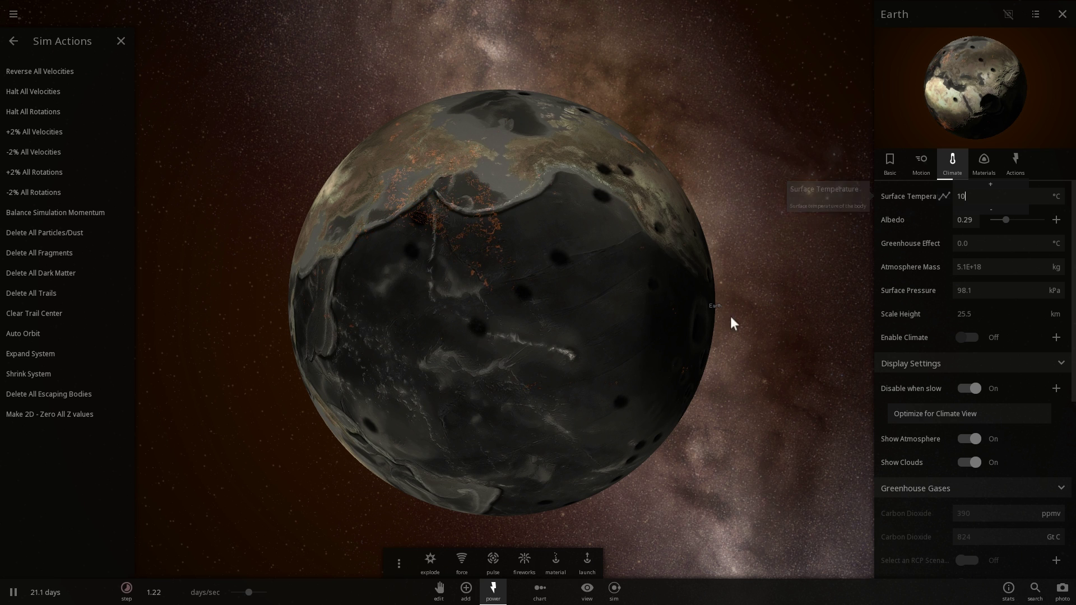
{"action": "left_click", "coordinate": [241, 593]}
{"action": "left_click_drag", "start_coordinate": [245, 592], "coordinate": [237, 593]}
Step: Look at the cooled Earth from other sides, check its motion properties and close its properties
{"action": "right_click_drag", "start_coordinate": [653, 373], "coordinate": [458, 378]}
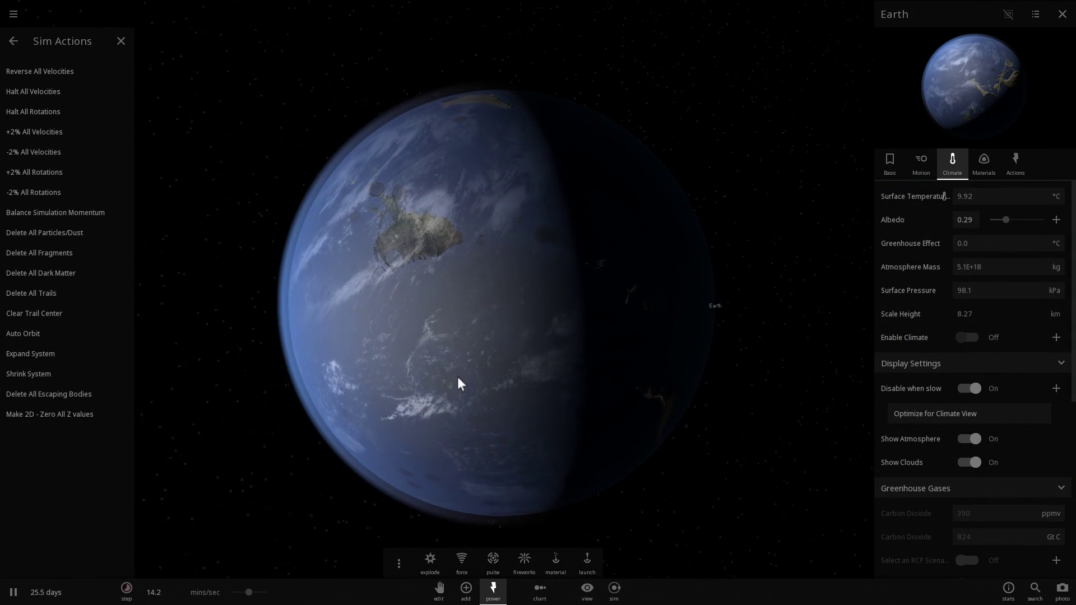
{"action": "left_click_drag", "start_coordinate": [459, 383], "coordinate": [572, 331]}
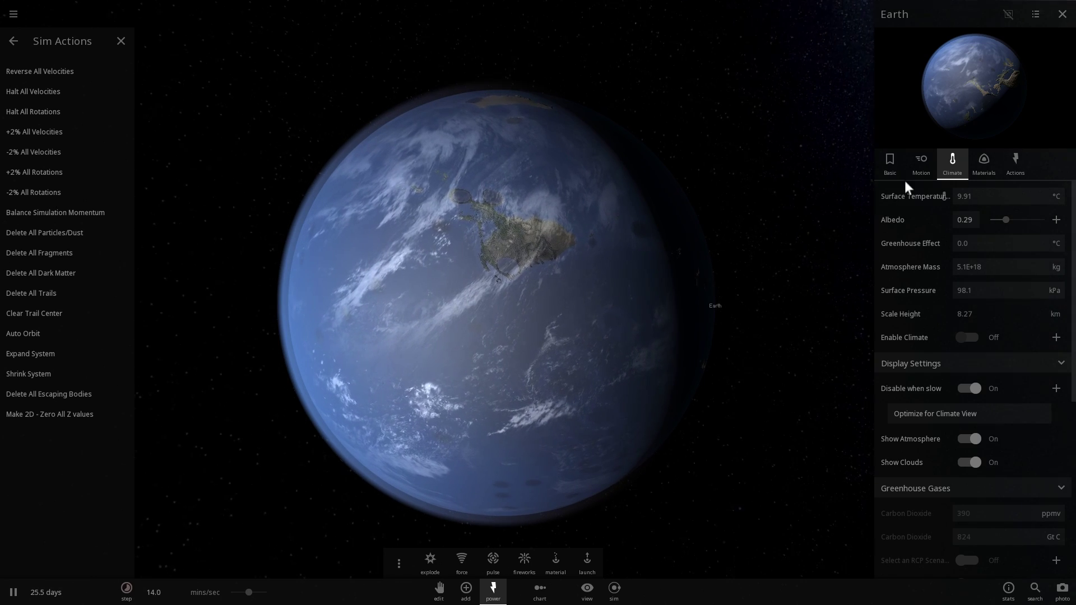
{"action": "left_click", "coordinate": [917, 163]}
{"action": "left_click", "coordinate": [822, 342]}
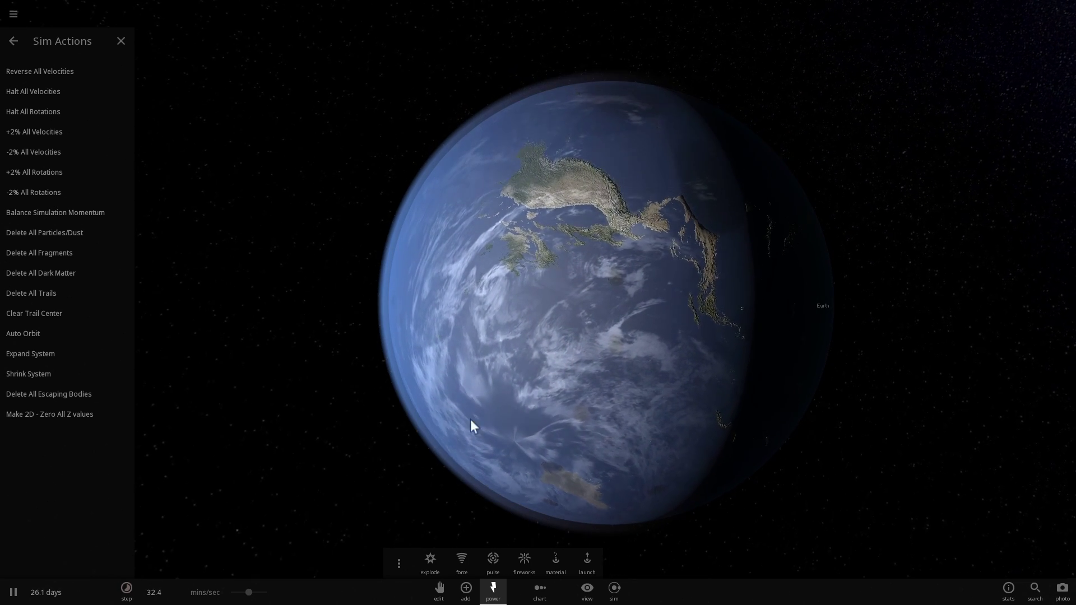
Step: Adjust the simulation speed and examine Earth's oceans and remaining land from several sides
{"action": "left_click_drag", "start_coordinate": [250, 590], "coordinate": [243, 590]}
{"action": "scroll", "coordinate": [503, 401], "scroll_direction": "up", "scroll_amount": 4}
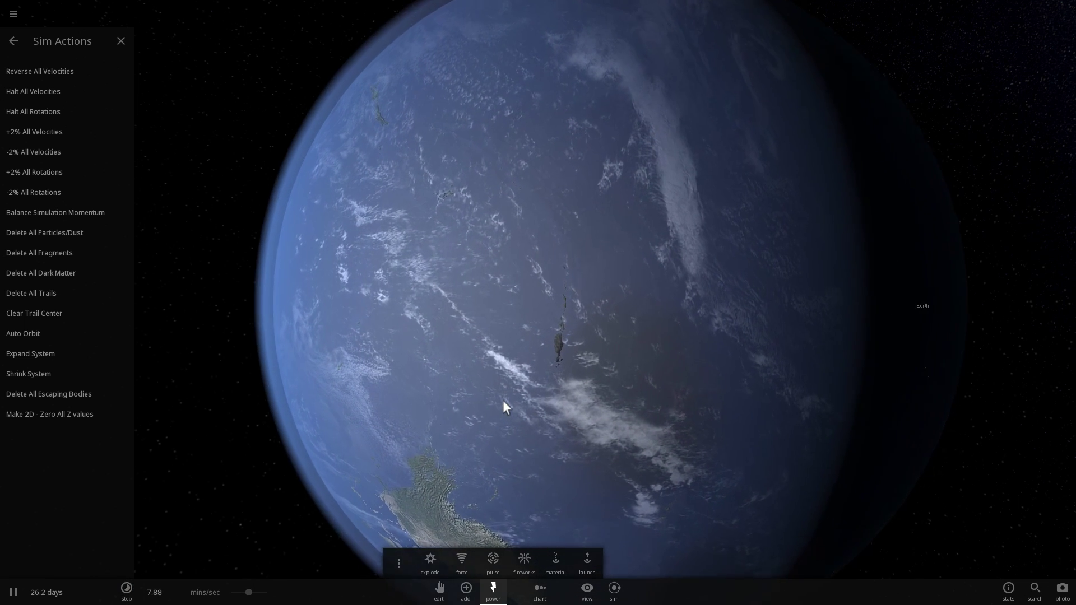
{"action": "scroll", "coordinate": [502, 400], "scroll_direction": "down", "scroll_amount": 3}
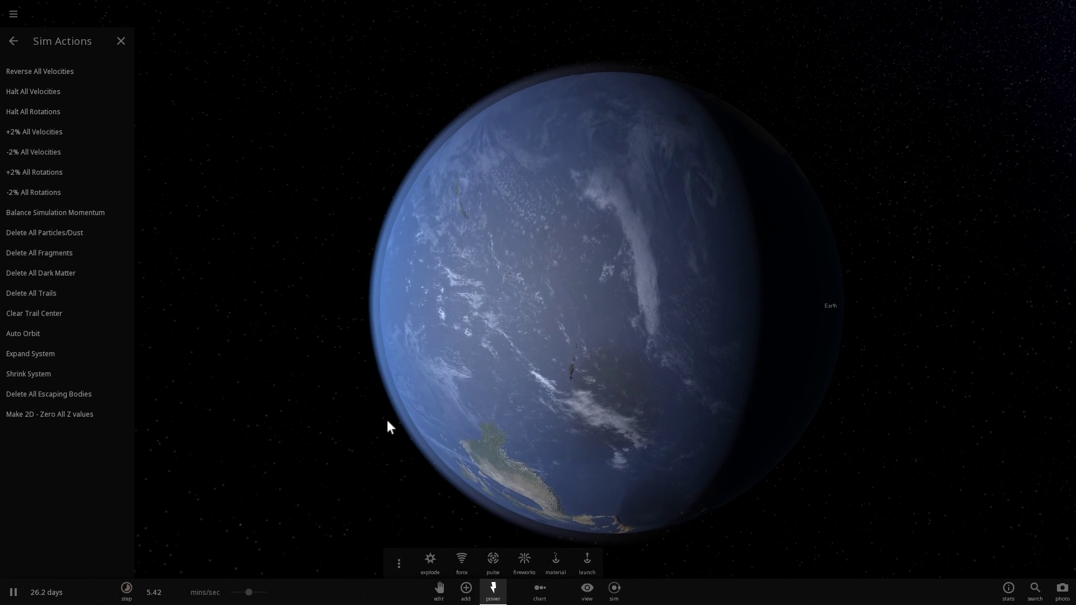
{"action": "left_click_drag", "start_coordinate": [250, 592], "coordinate": [259, 599]}
{"action": "right_click_drag", "start_coordinate": [646, 252], "coordinate": [731, 271]}
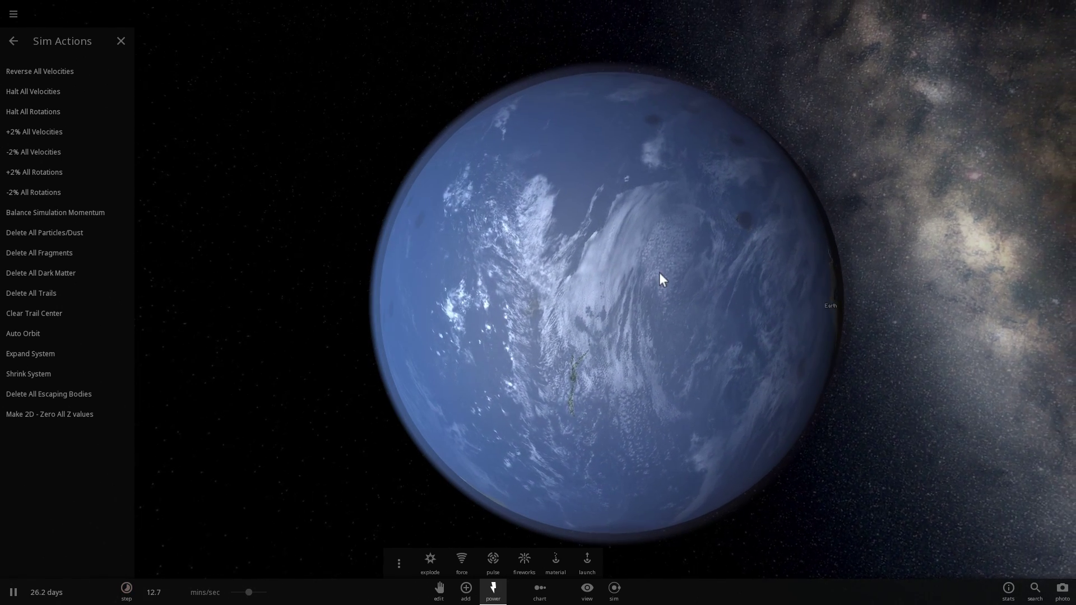
{"action": "left_click_drag", "start_coordinate": [654, 302], "coordinate": [628, 174]}
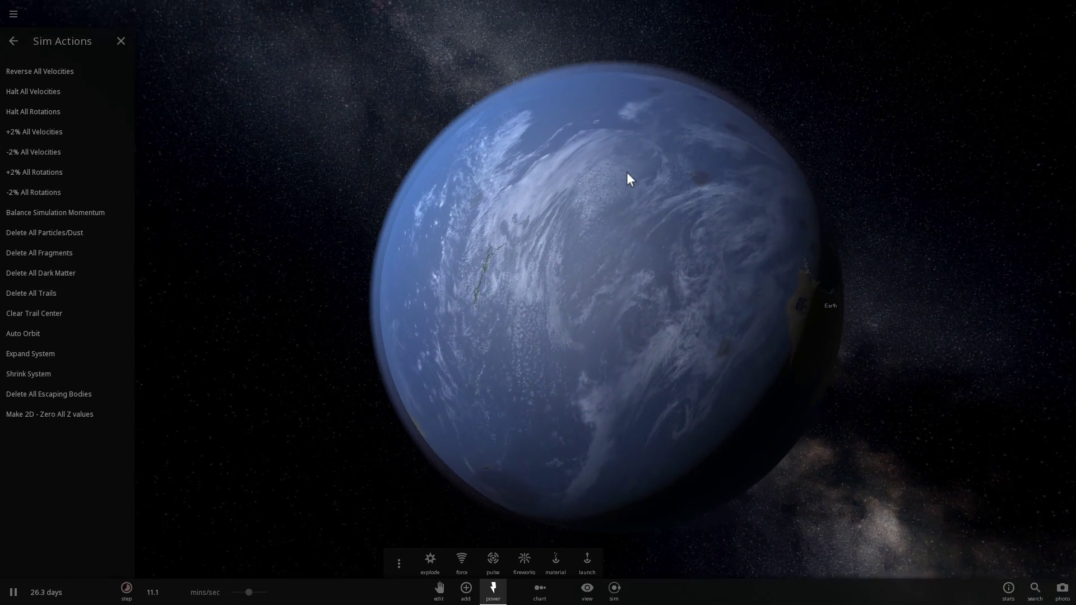
{"action": "right_click_drag", "start_coordinate": [876, 278], "coordinate": [835, 291]}
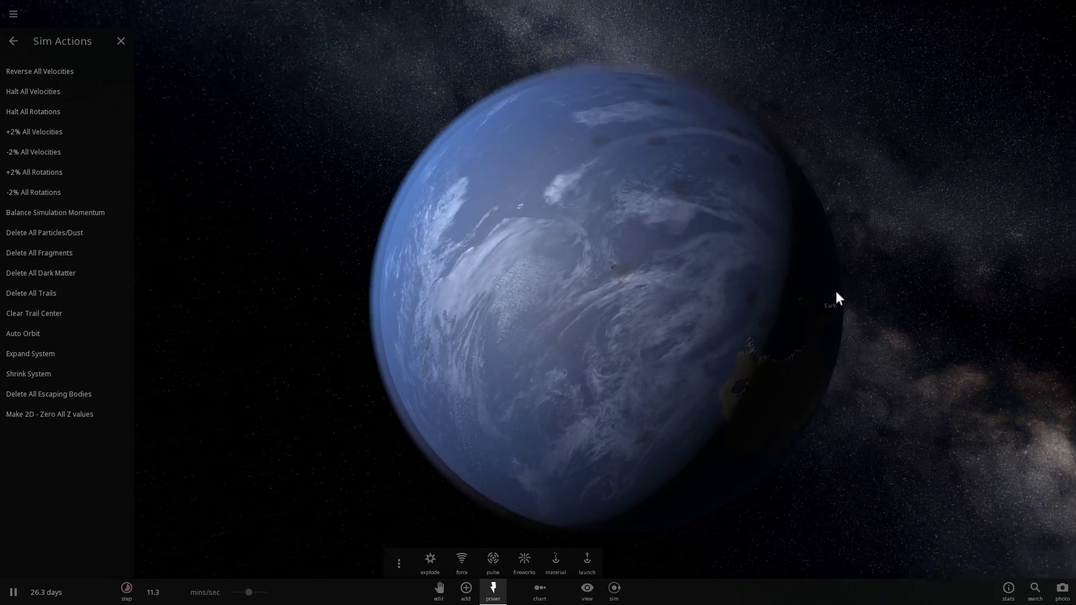
{"action": "left_click_drag", "start_coordinate": [836, 298], "coordinate": [756, 393]}
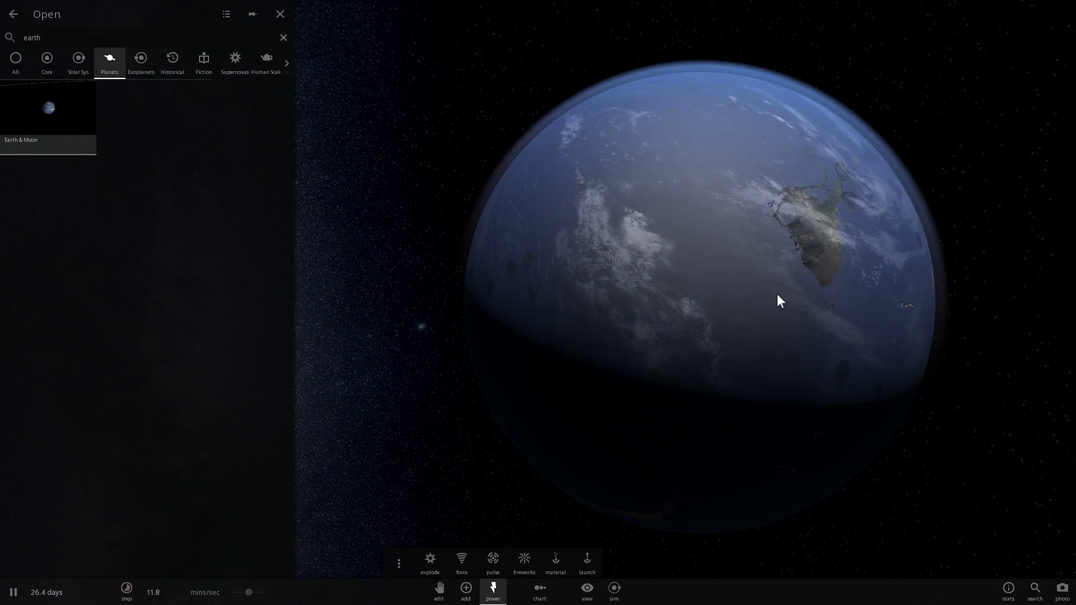
Step: Close the simulation browser and view Earth from farther away and from another angle
{"action": "scroll", "coordinate": [783, 310], "scroll_direction": "down", "scroll_amount": 5}
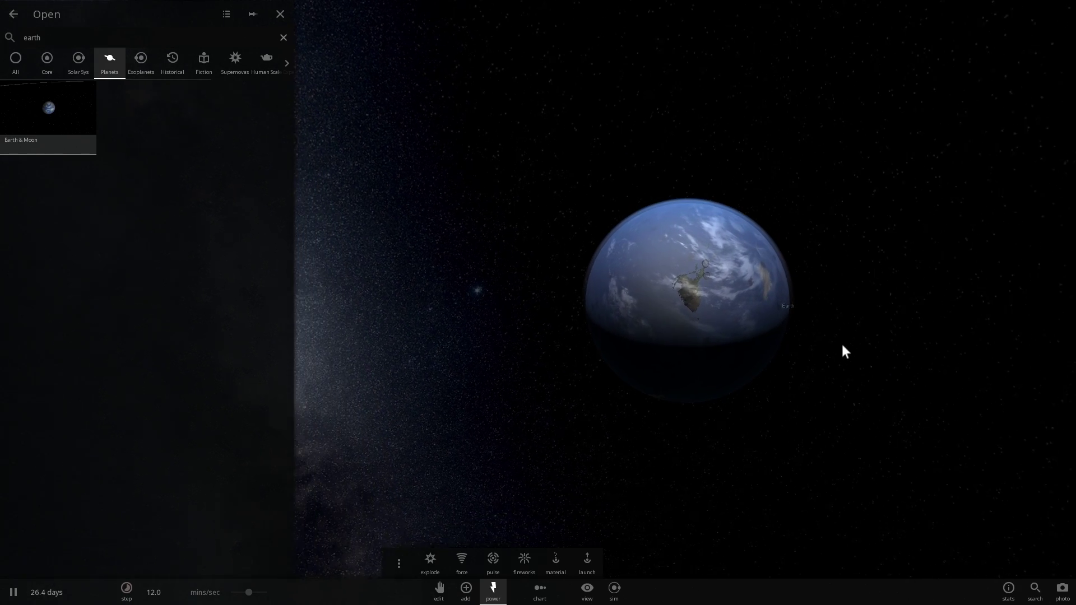
{"action": "scroll", "coordinate": [842, 346], "scroll_direction": "down", "scroll_amount": 3}
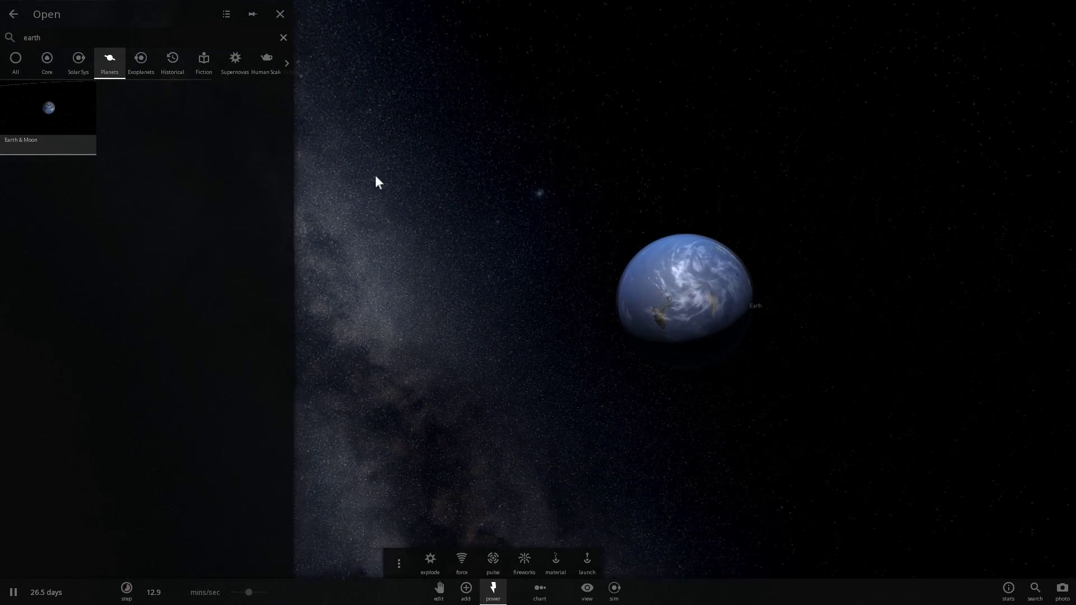
{"action": "left_click", "coordinate": [280, 14]}
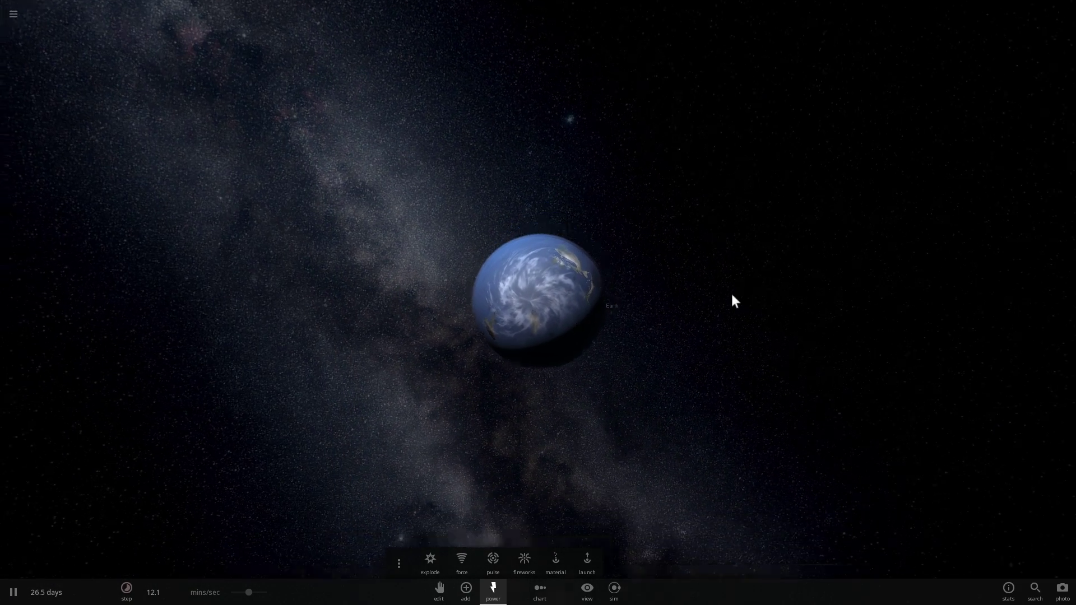
{"action": "scroll", "coordinate": [734, 301], "scroll_direction": "down", "scroll_amount": 3}
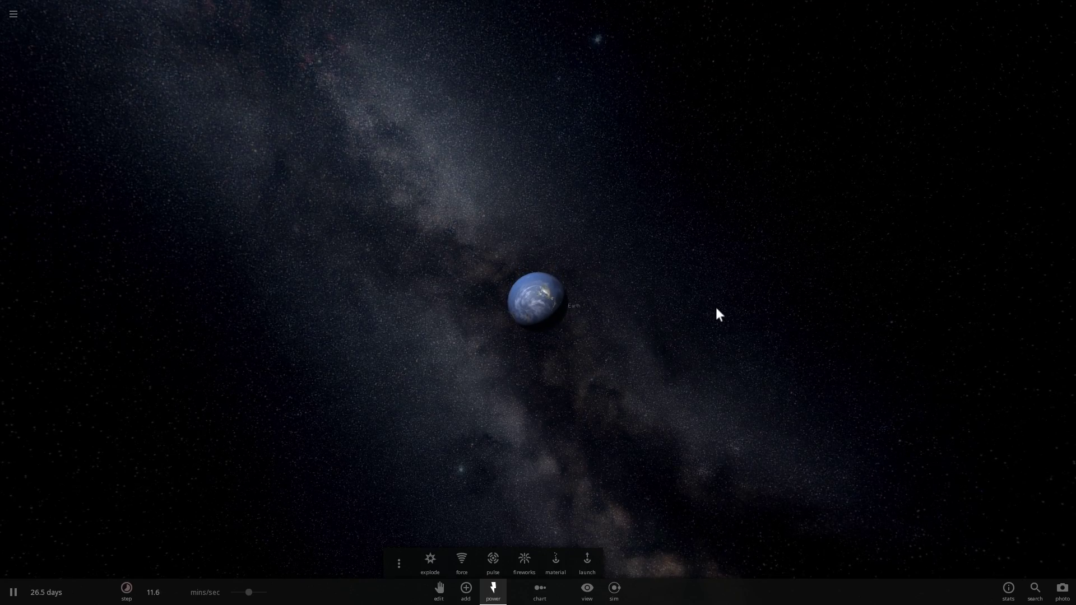
{"action": "right_click_drag", "start_coordinate": [717, 308], "coordinate": [928, 415]}
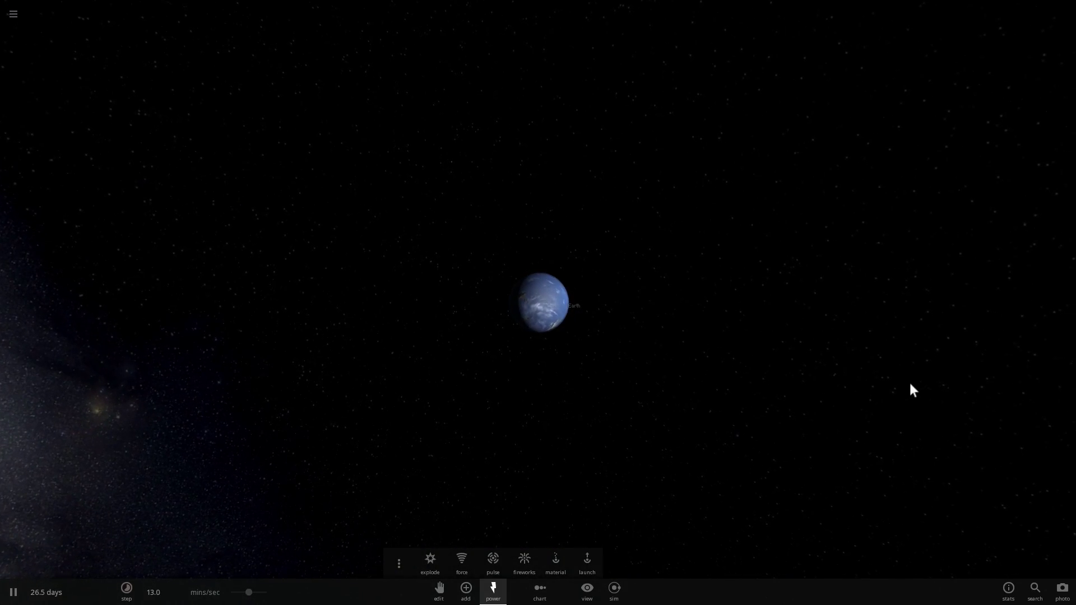